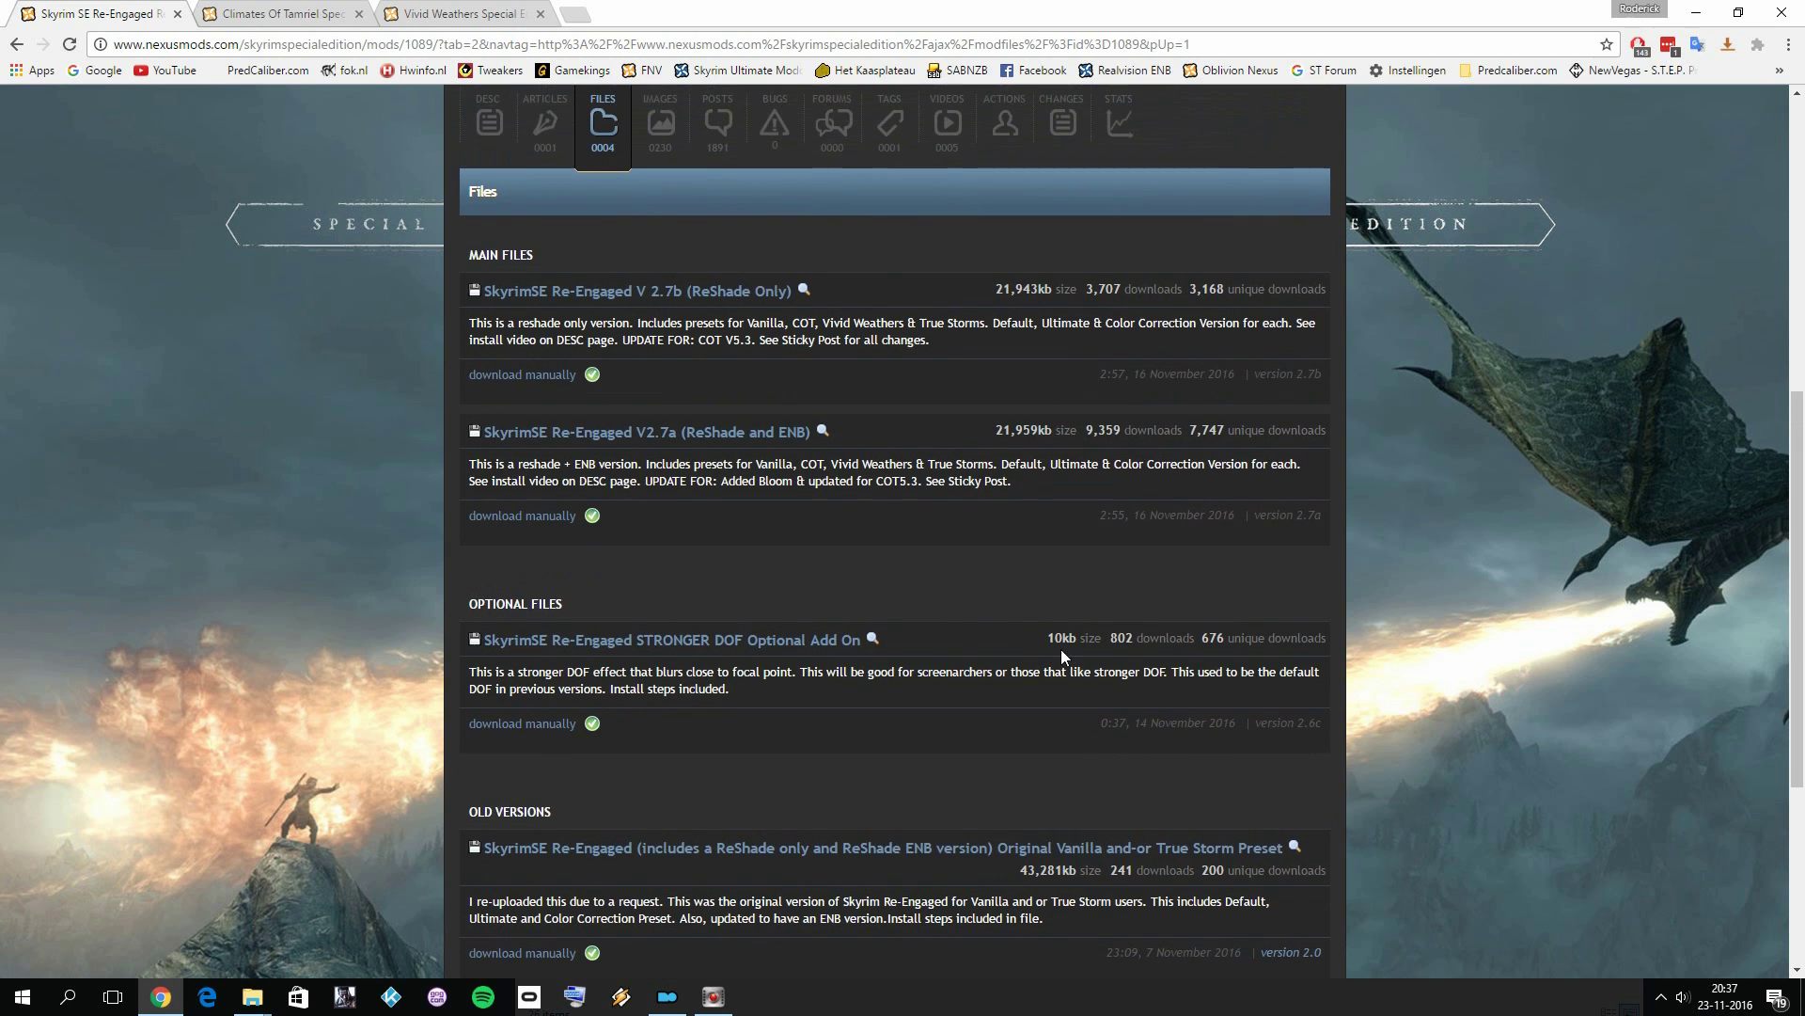
pyautogui.click(321, 15)
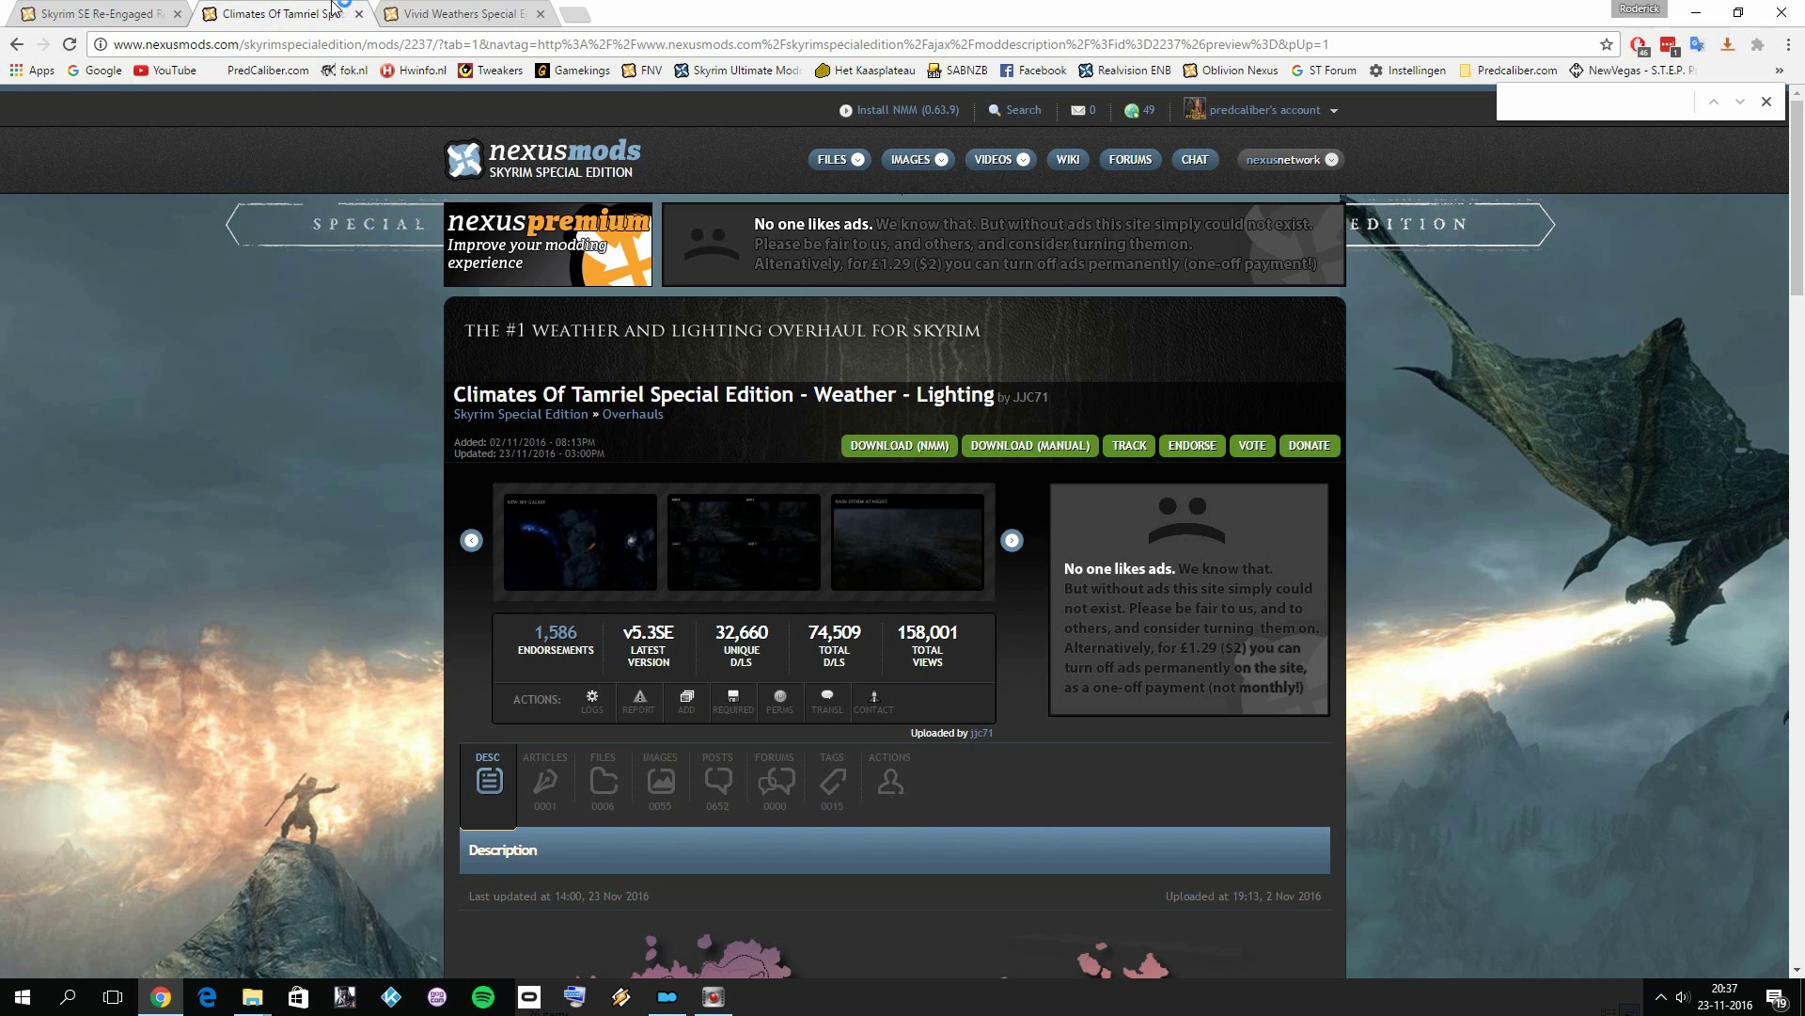
pyautogui.click(603, 785)
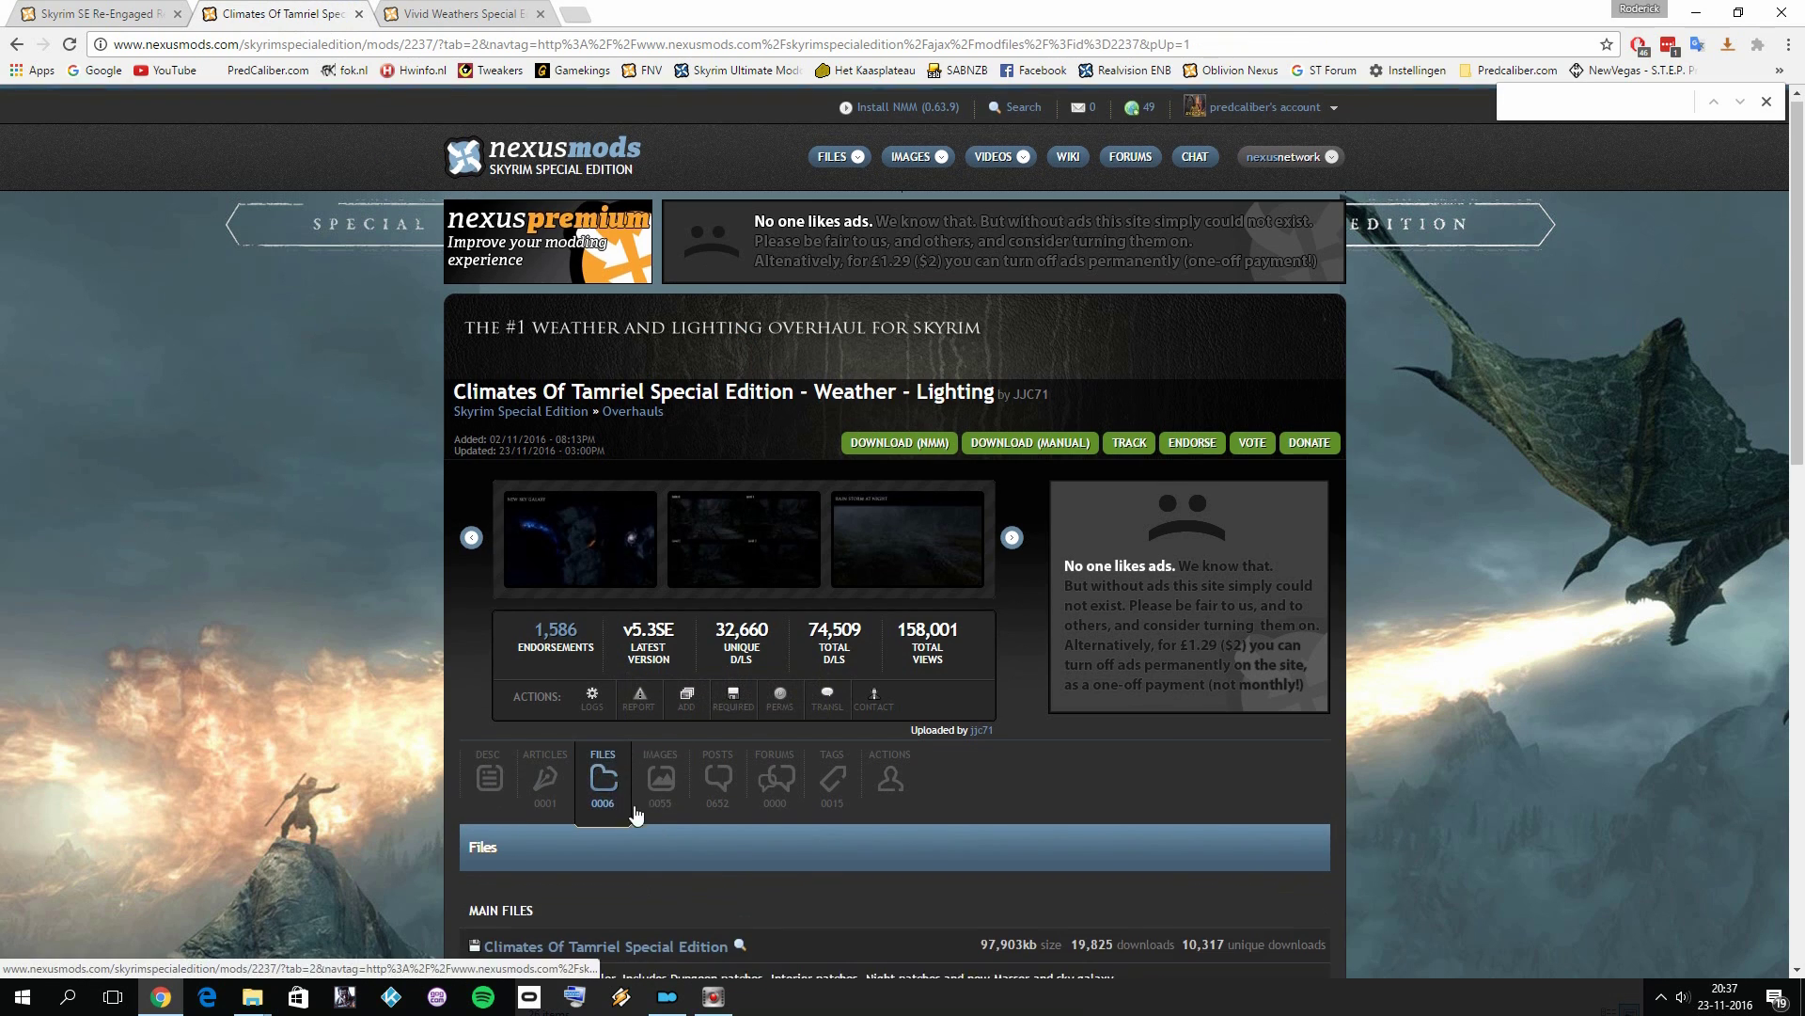
pyautogui.scroll(-5, 658, 752)
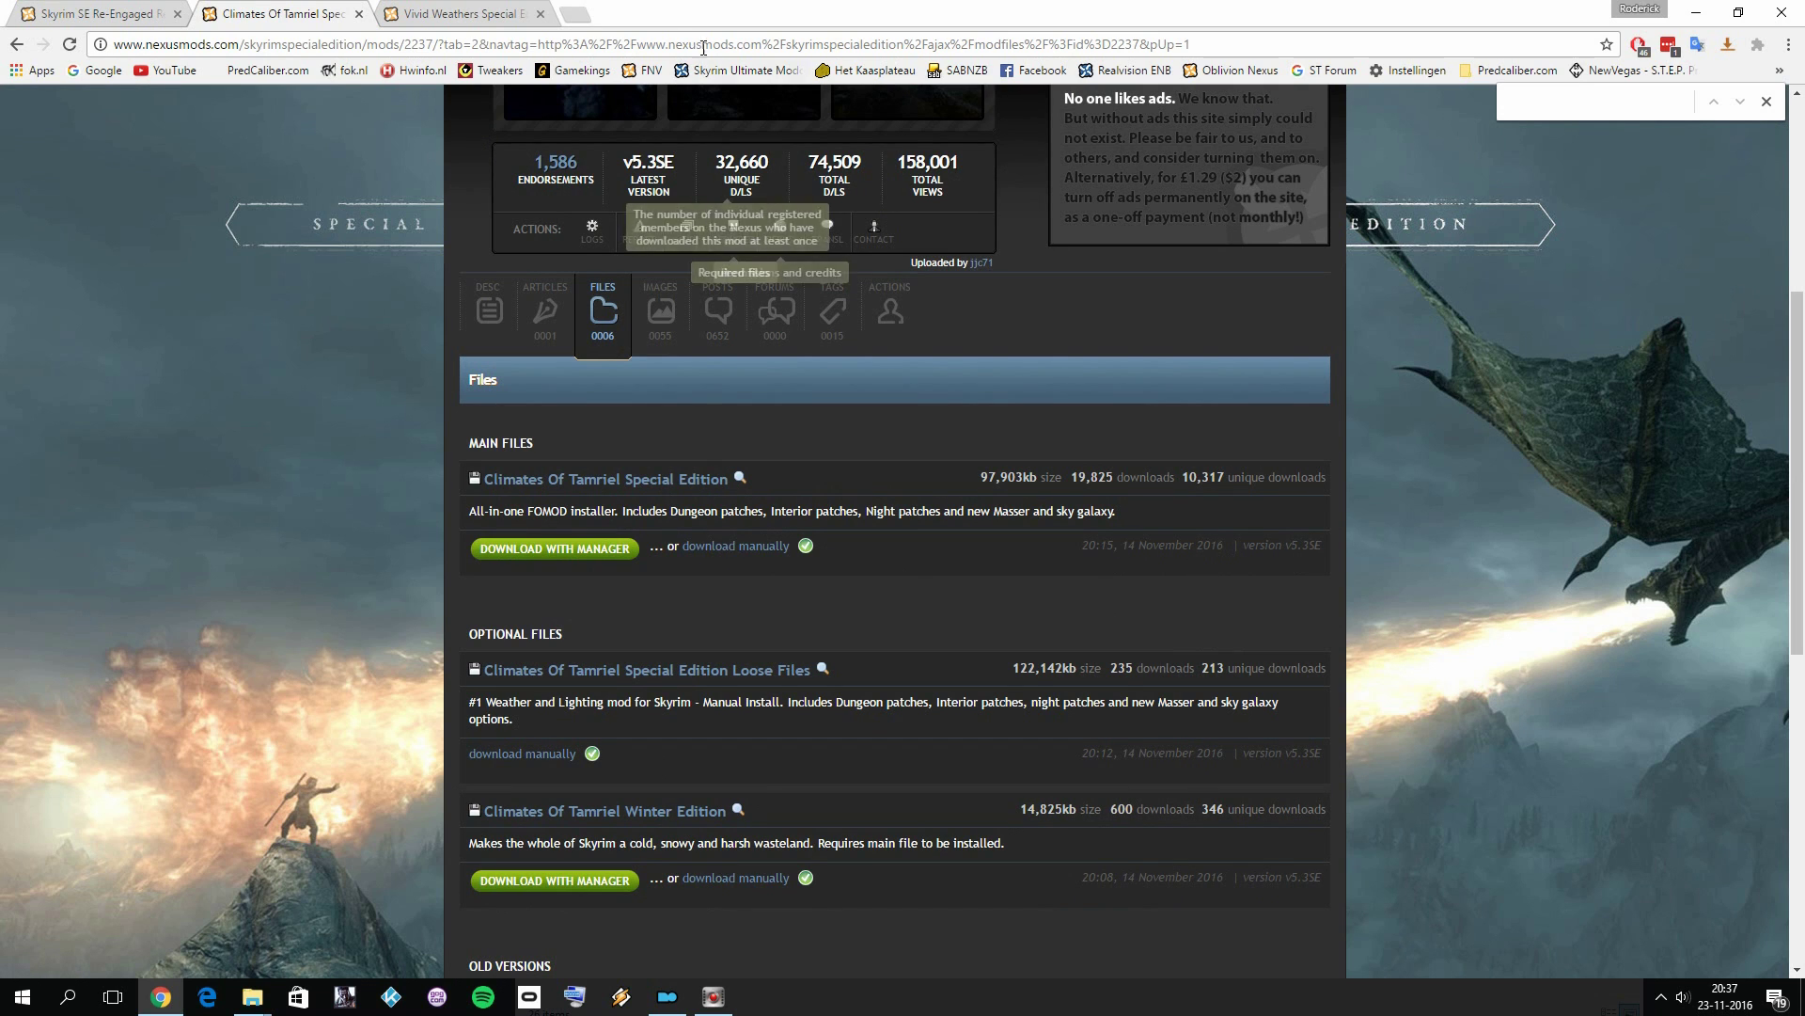
pyautogui.click(458, 13)
pyautogui.click(603, 503)
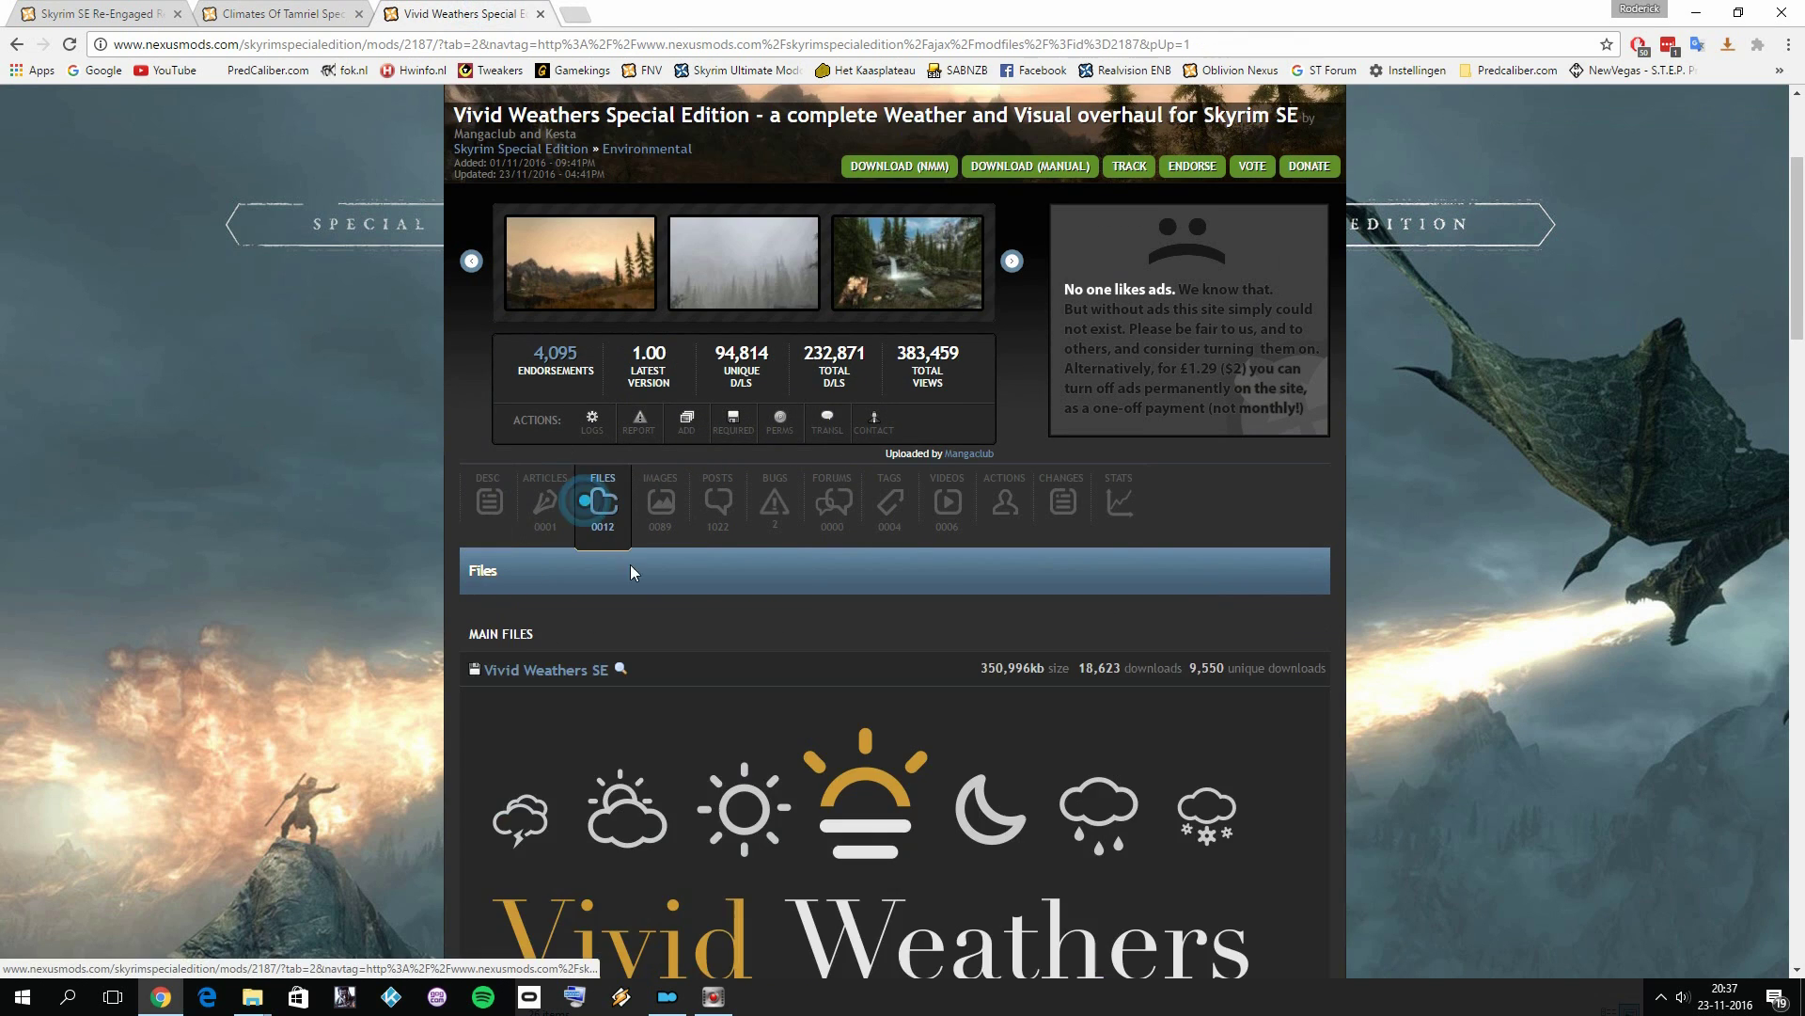
pyautogui.scroll(-5, 659, 583)
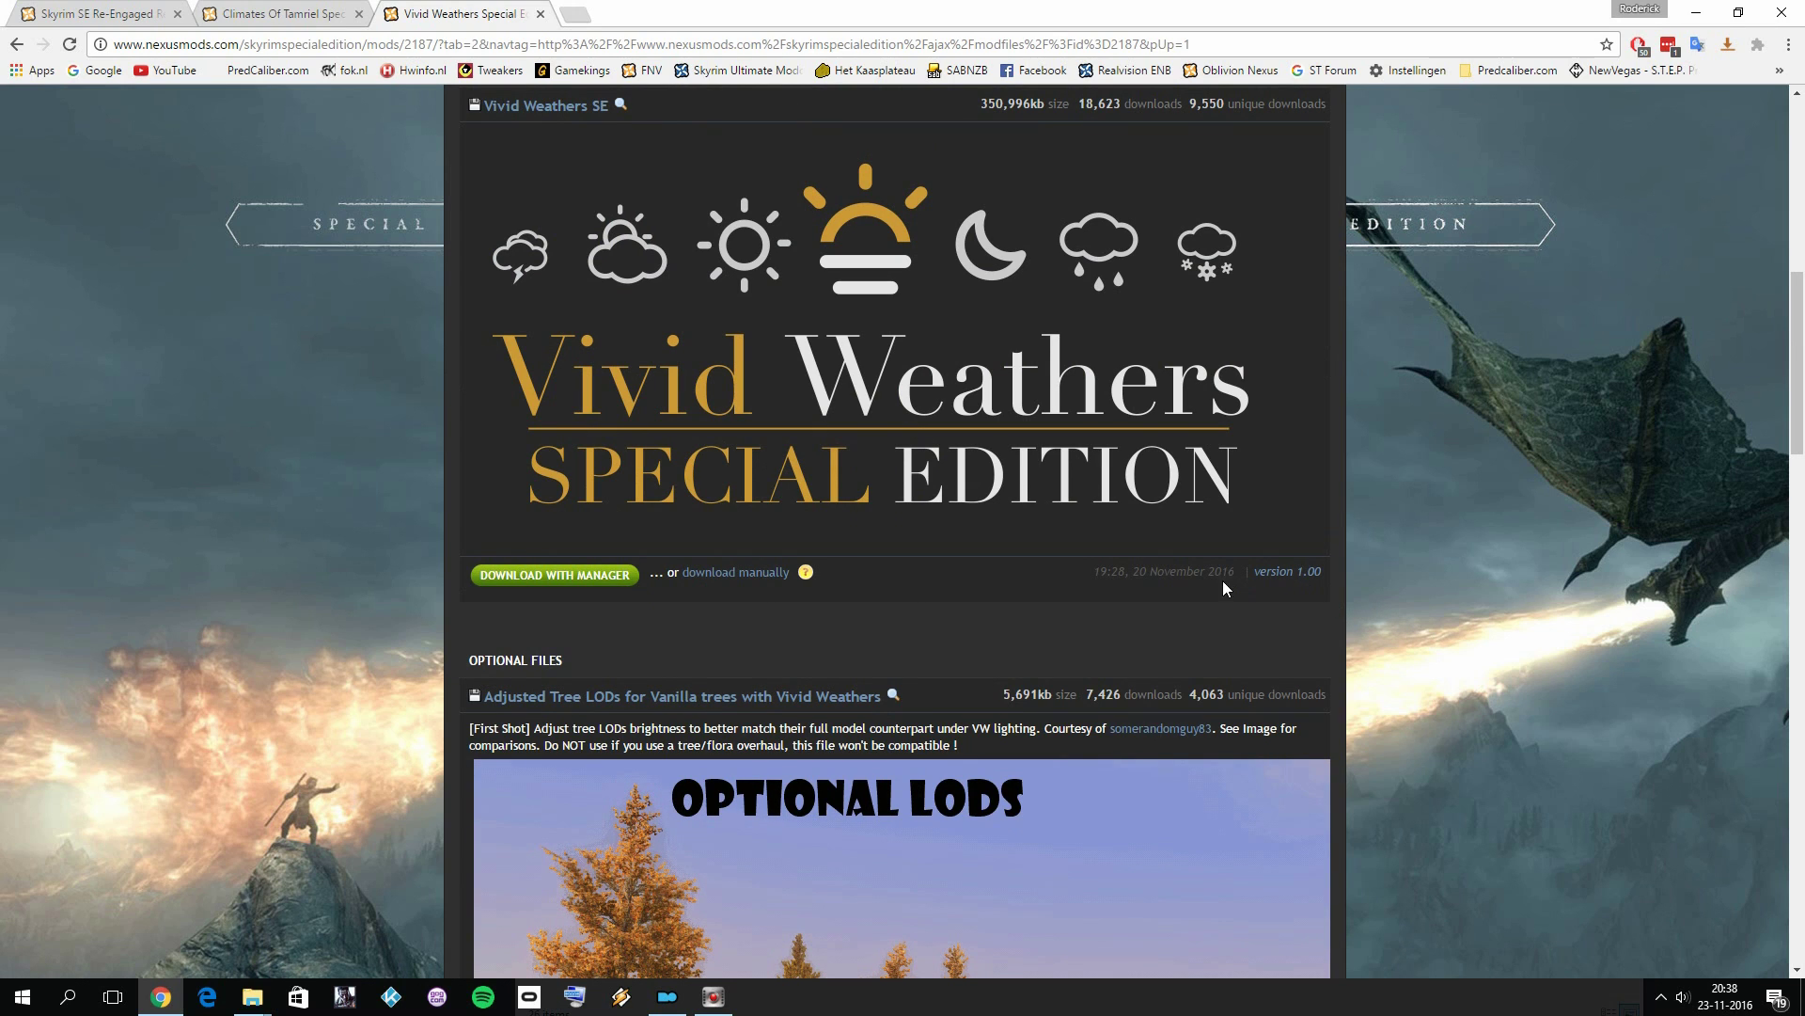
pyautogui.scroll(1, 1255, 716)
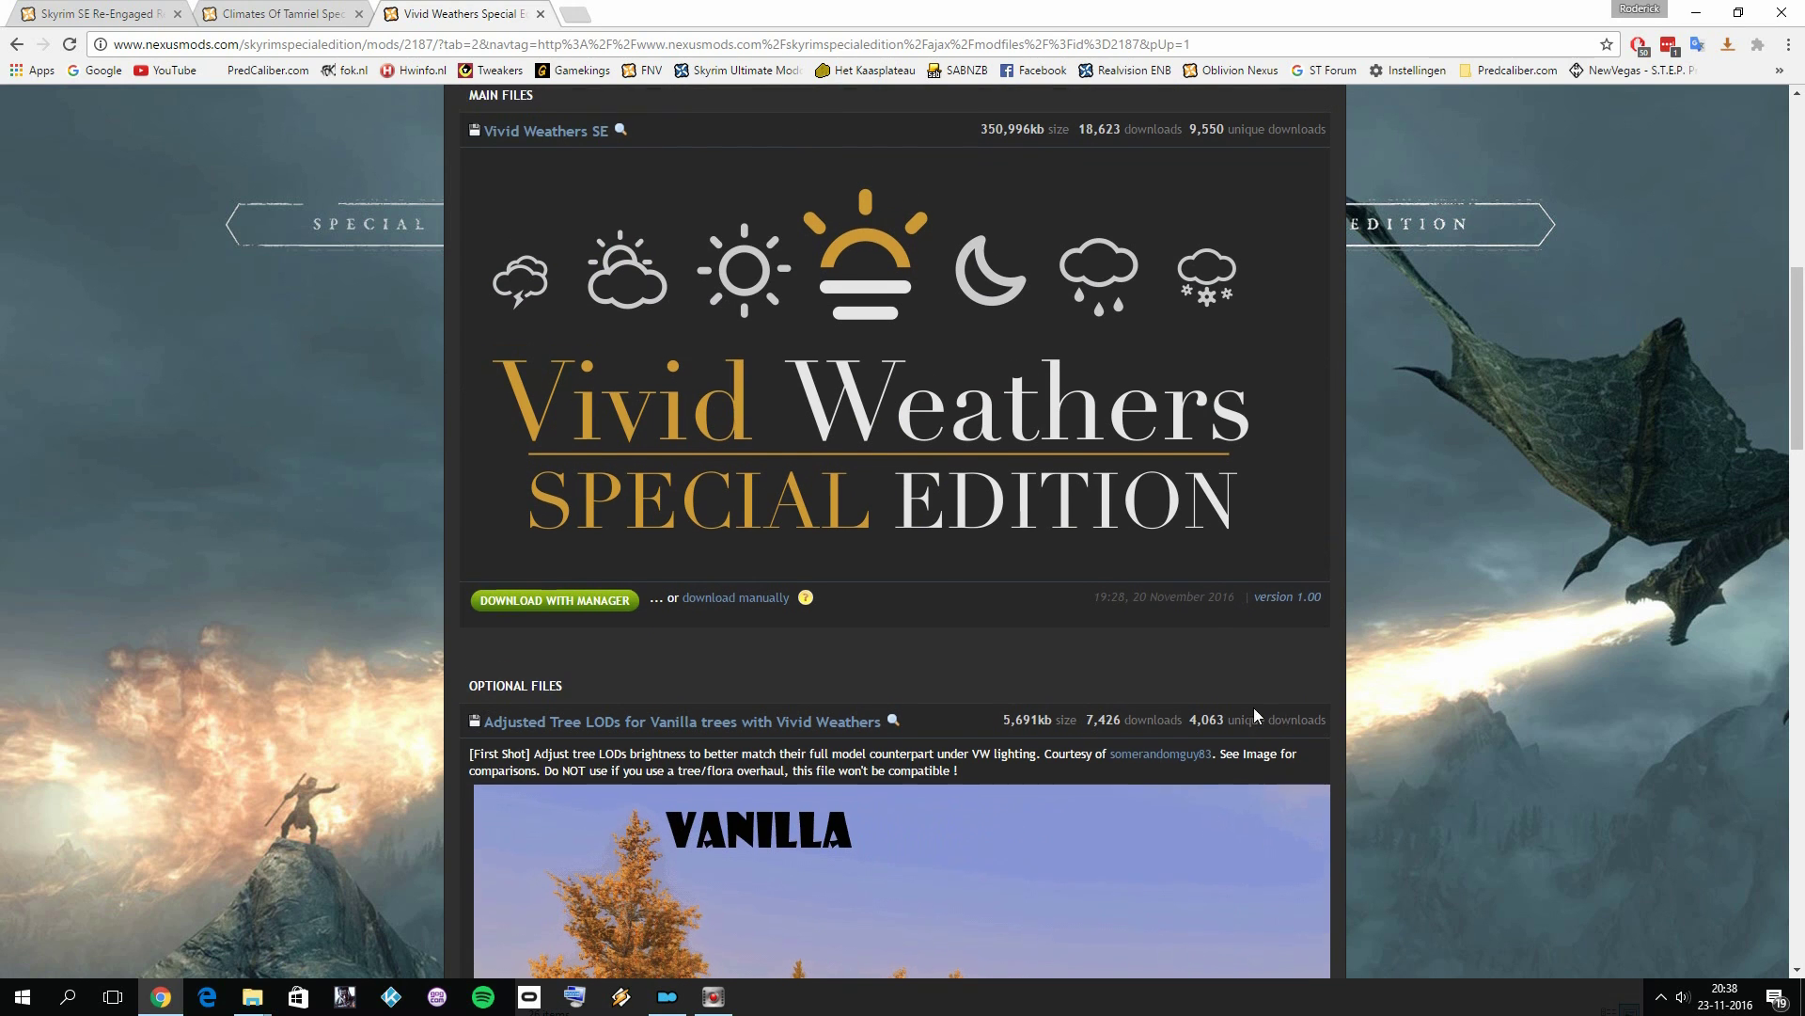
pyautogui.scroll(3, 1254, 707)
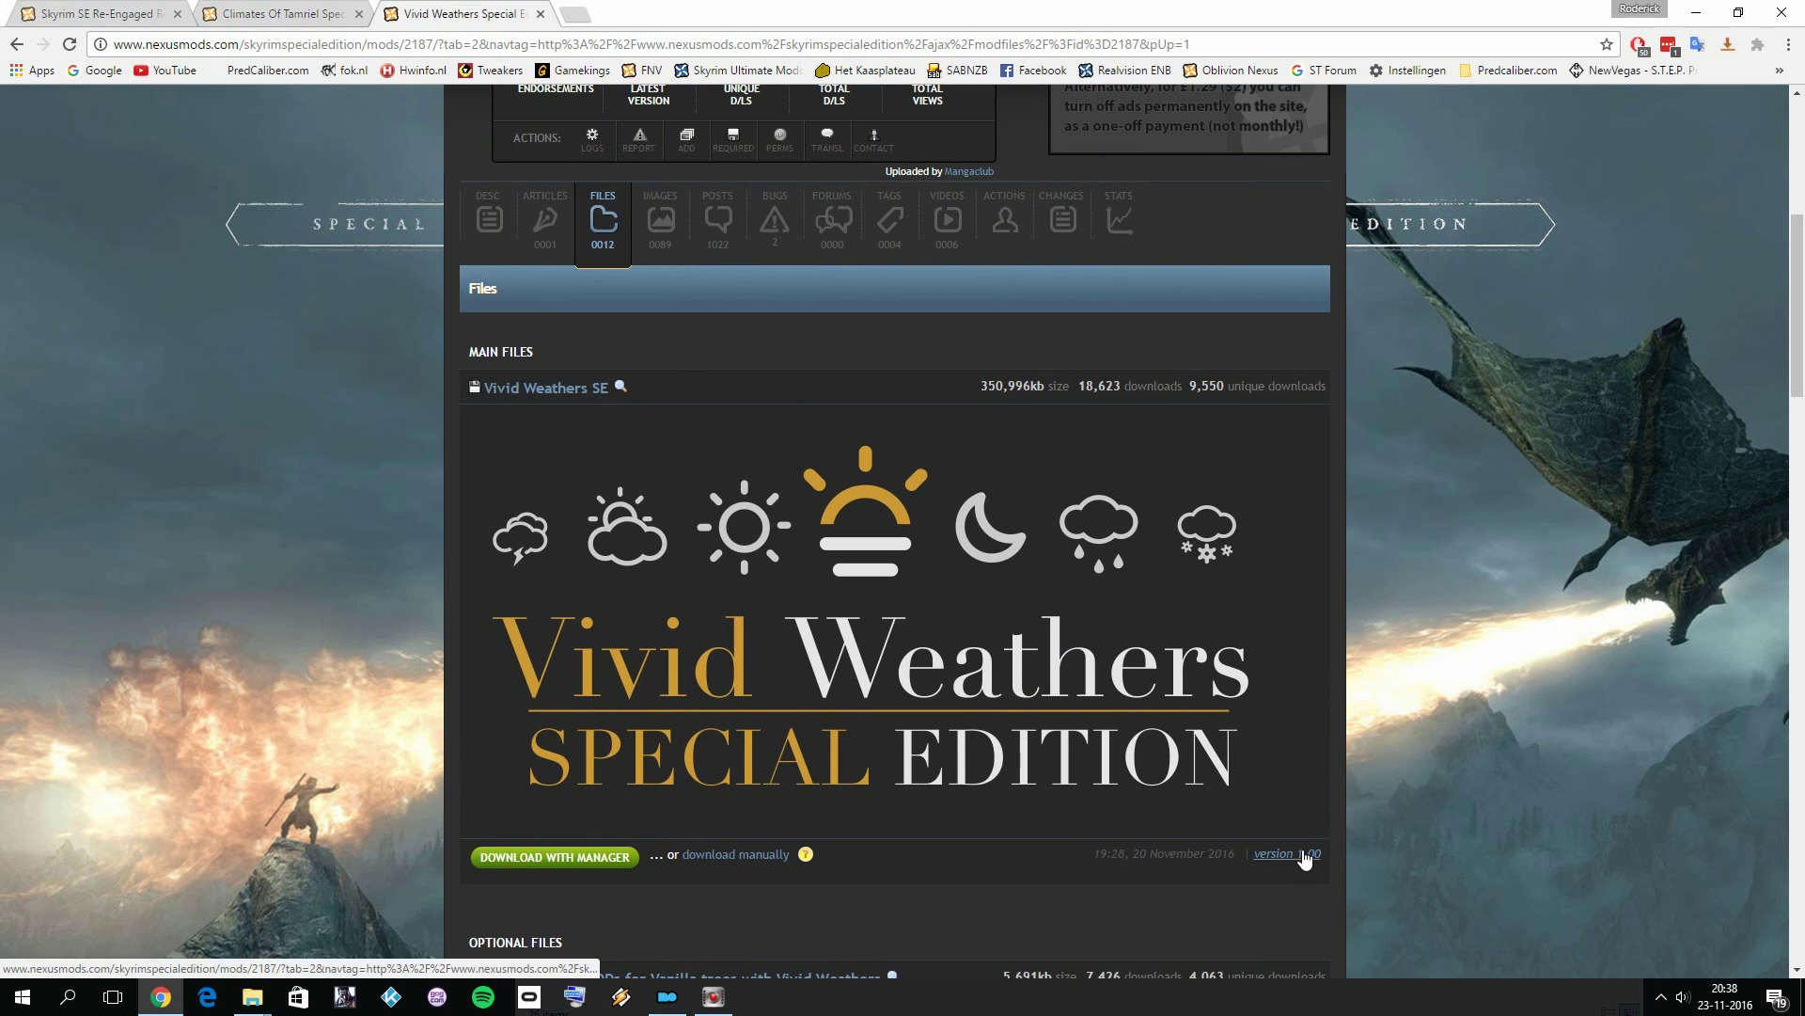
pyautogui.scroll(3, 880, 471)
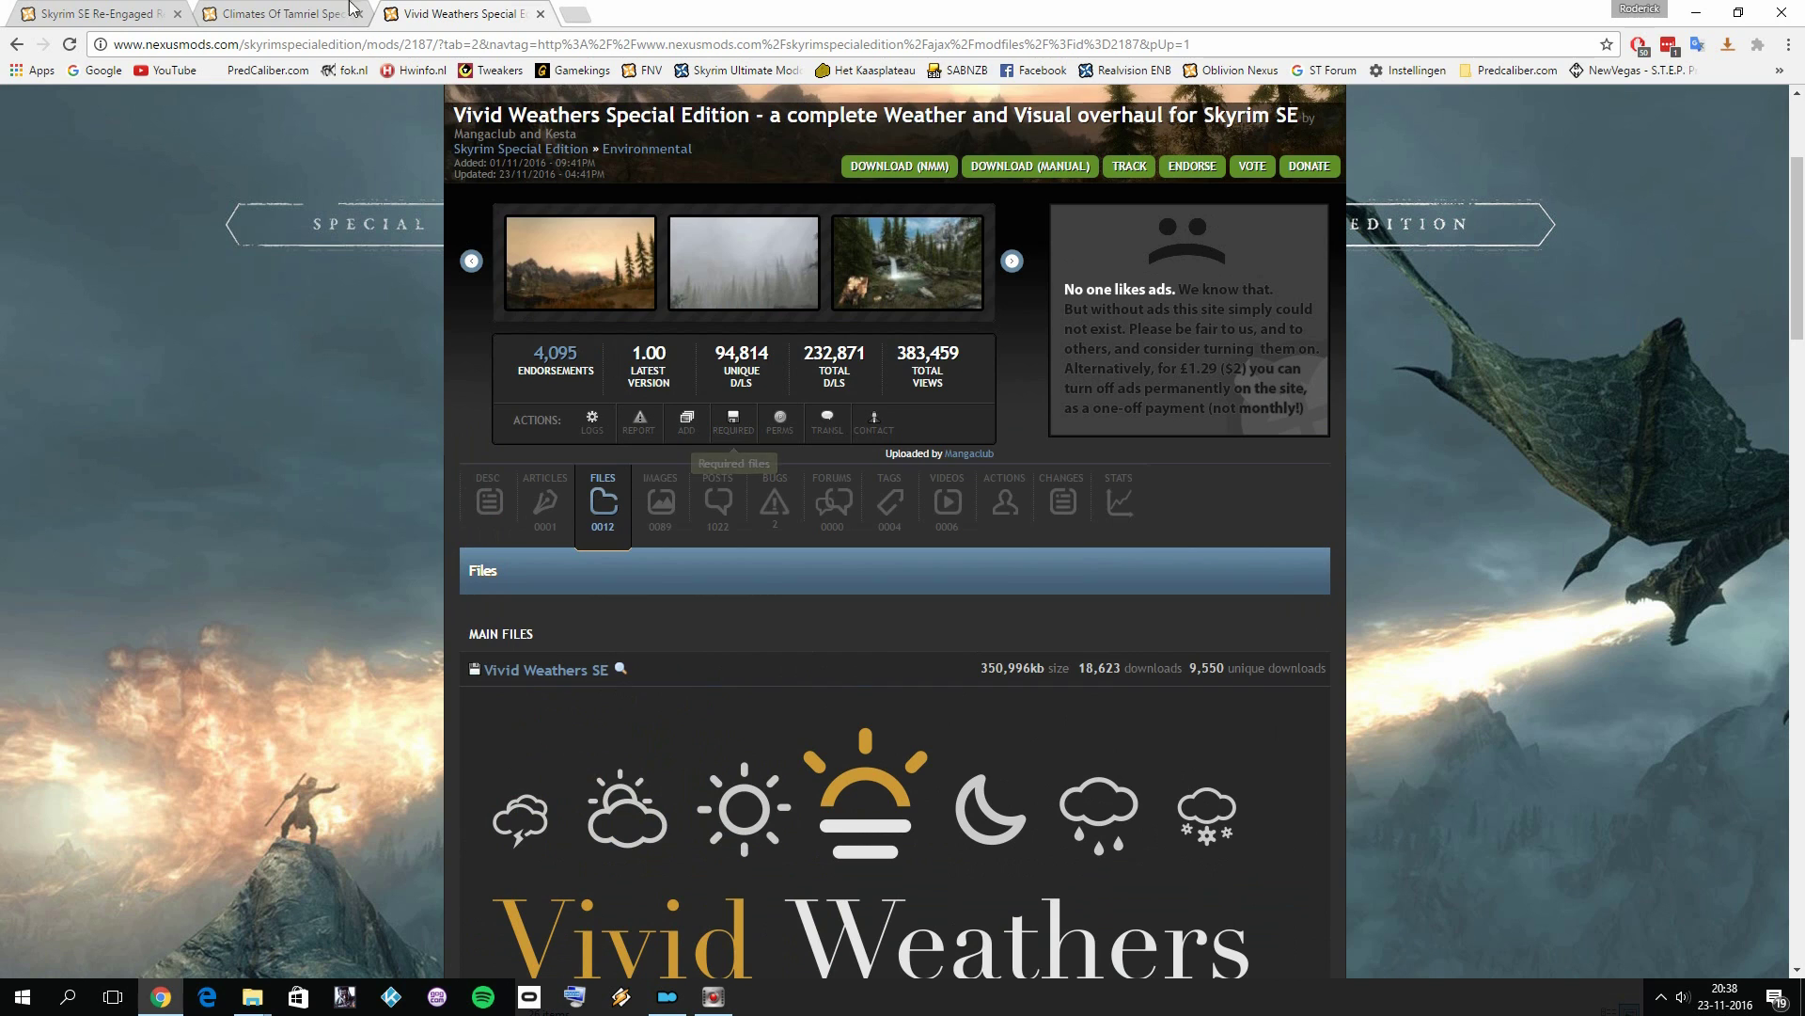
pyautogui.click(181, 16)
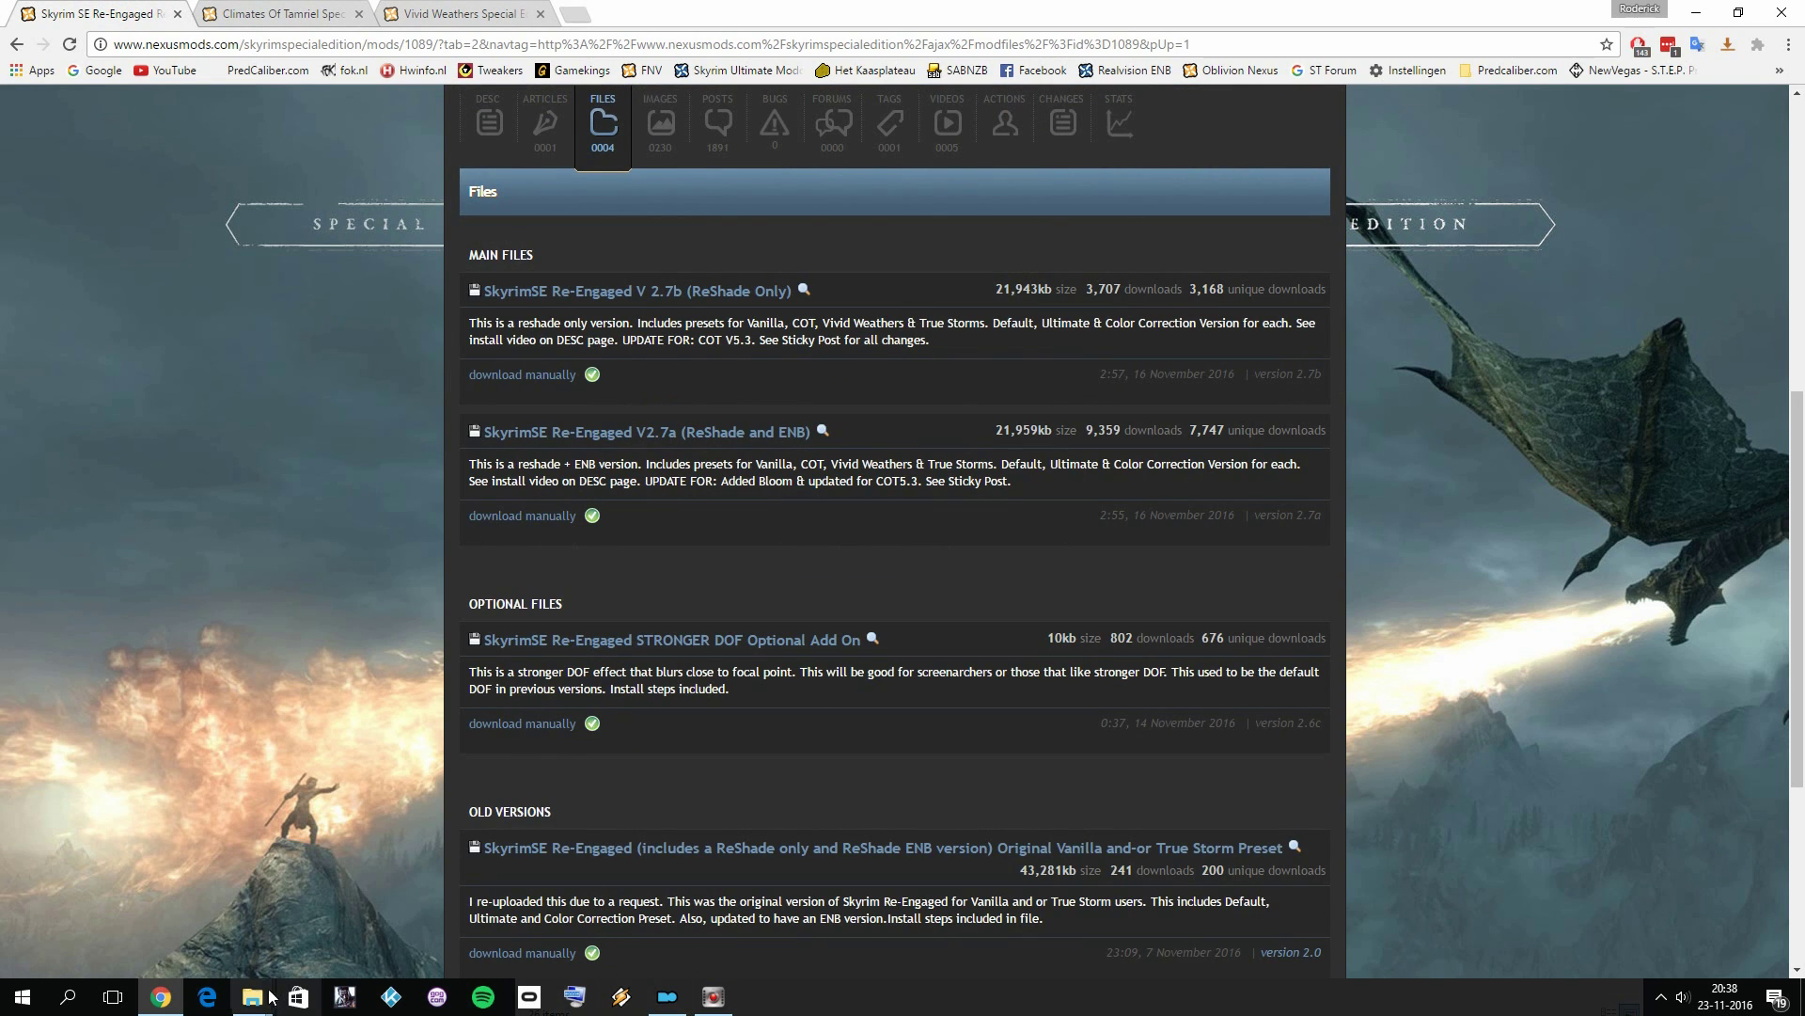
pyautogui.moveTo(263, 1004)
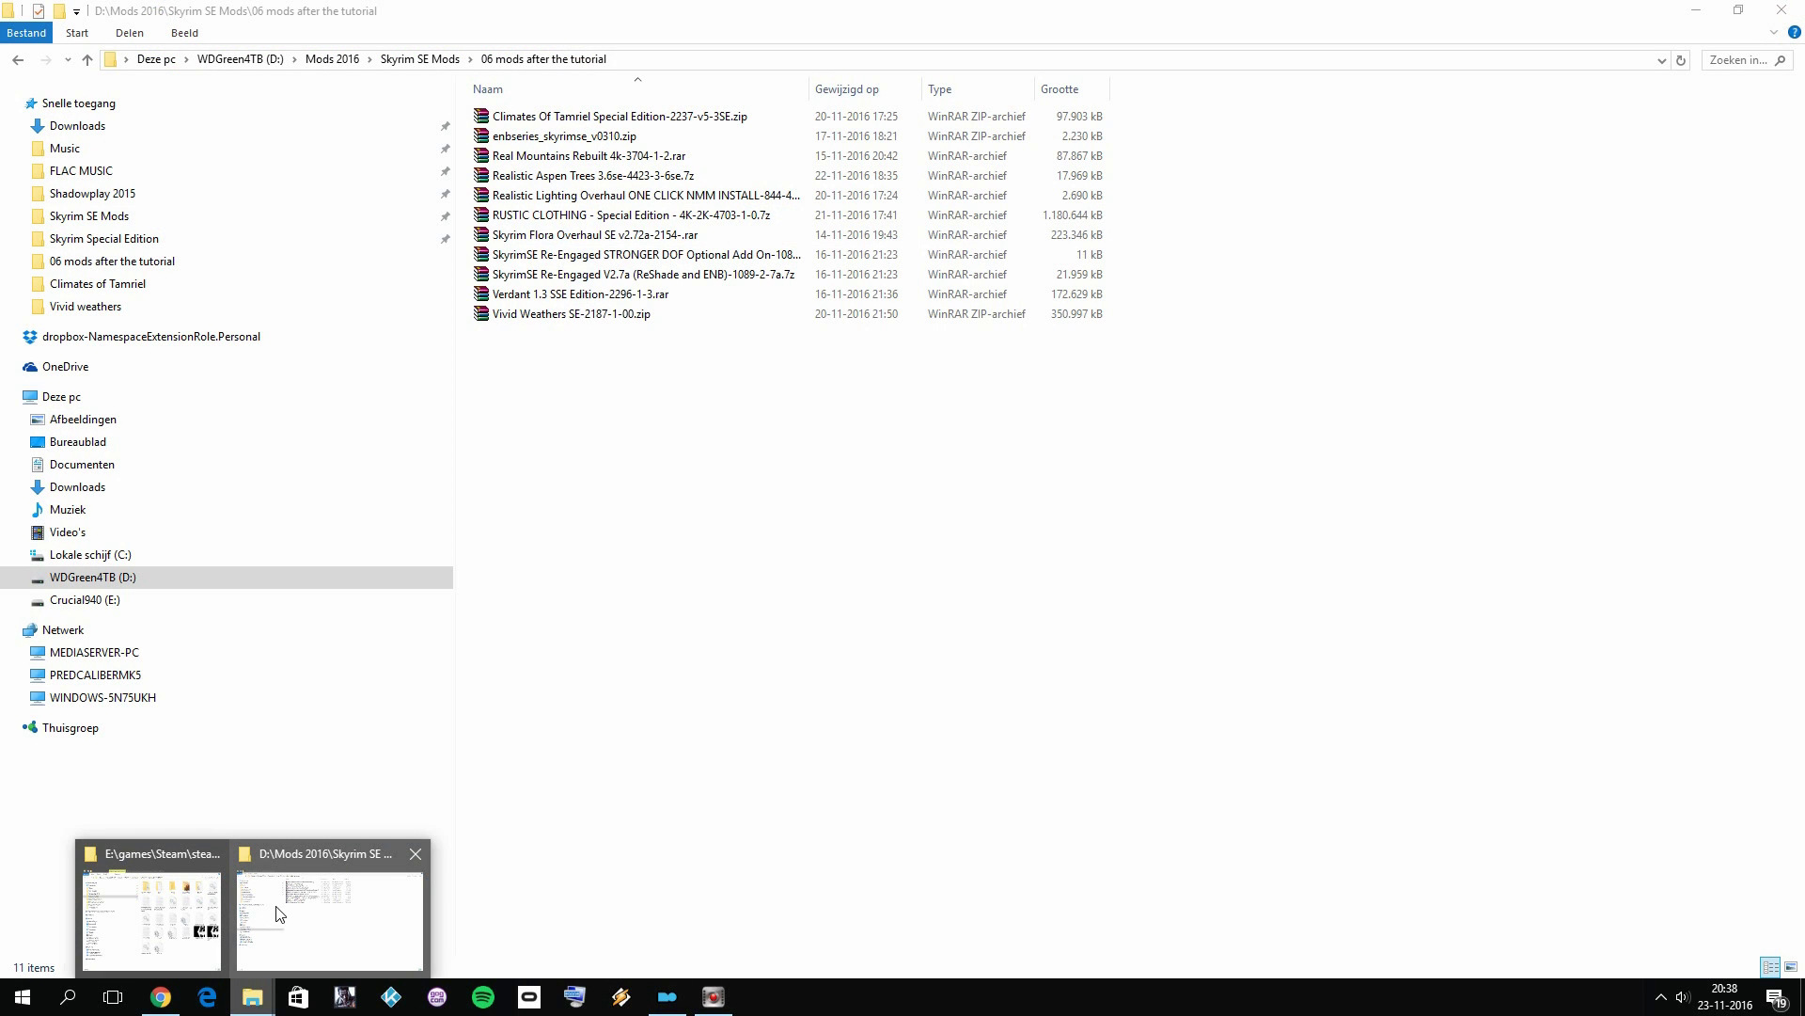
# Create a new folder named 'ENB Presets COT and Vivid Weathers' in the downloaded mods folder
pyautogui.click(279, 914)
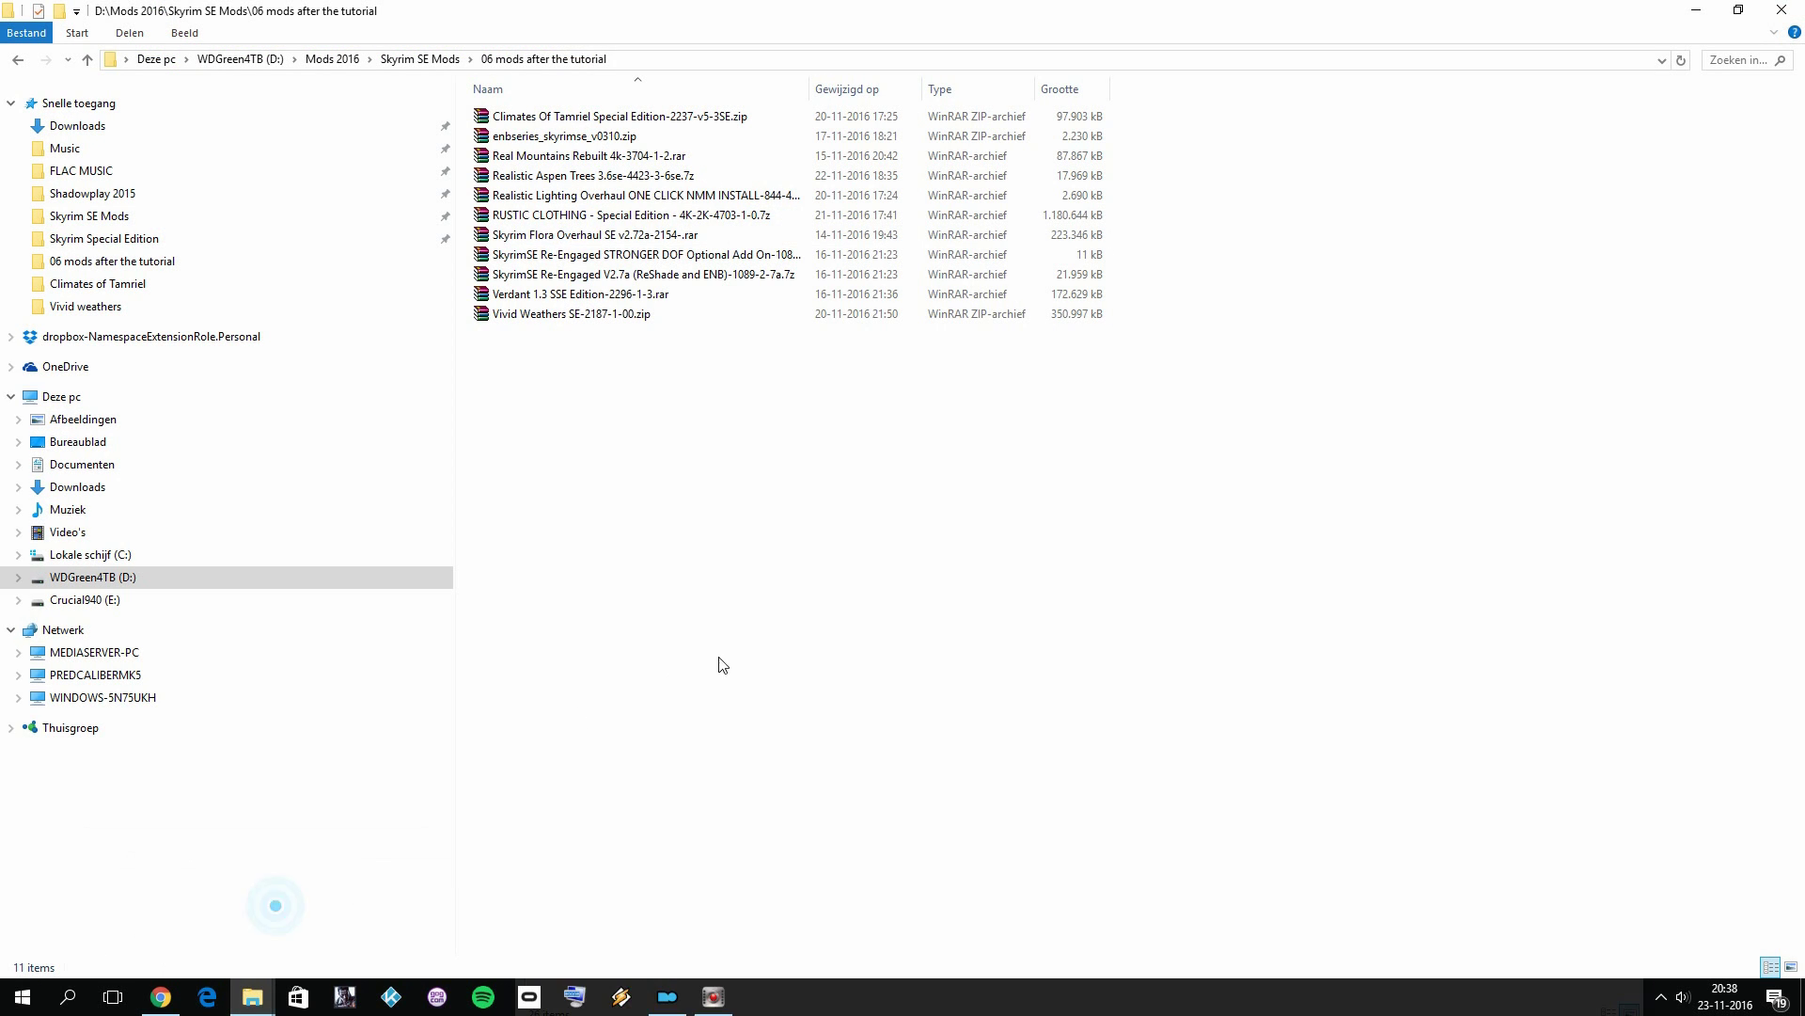
pyautogui.click(814, 616)
pyautogui.rightClick(638, 420)
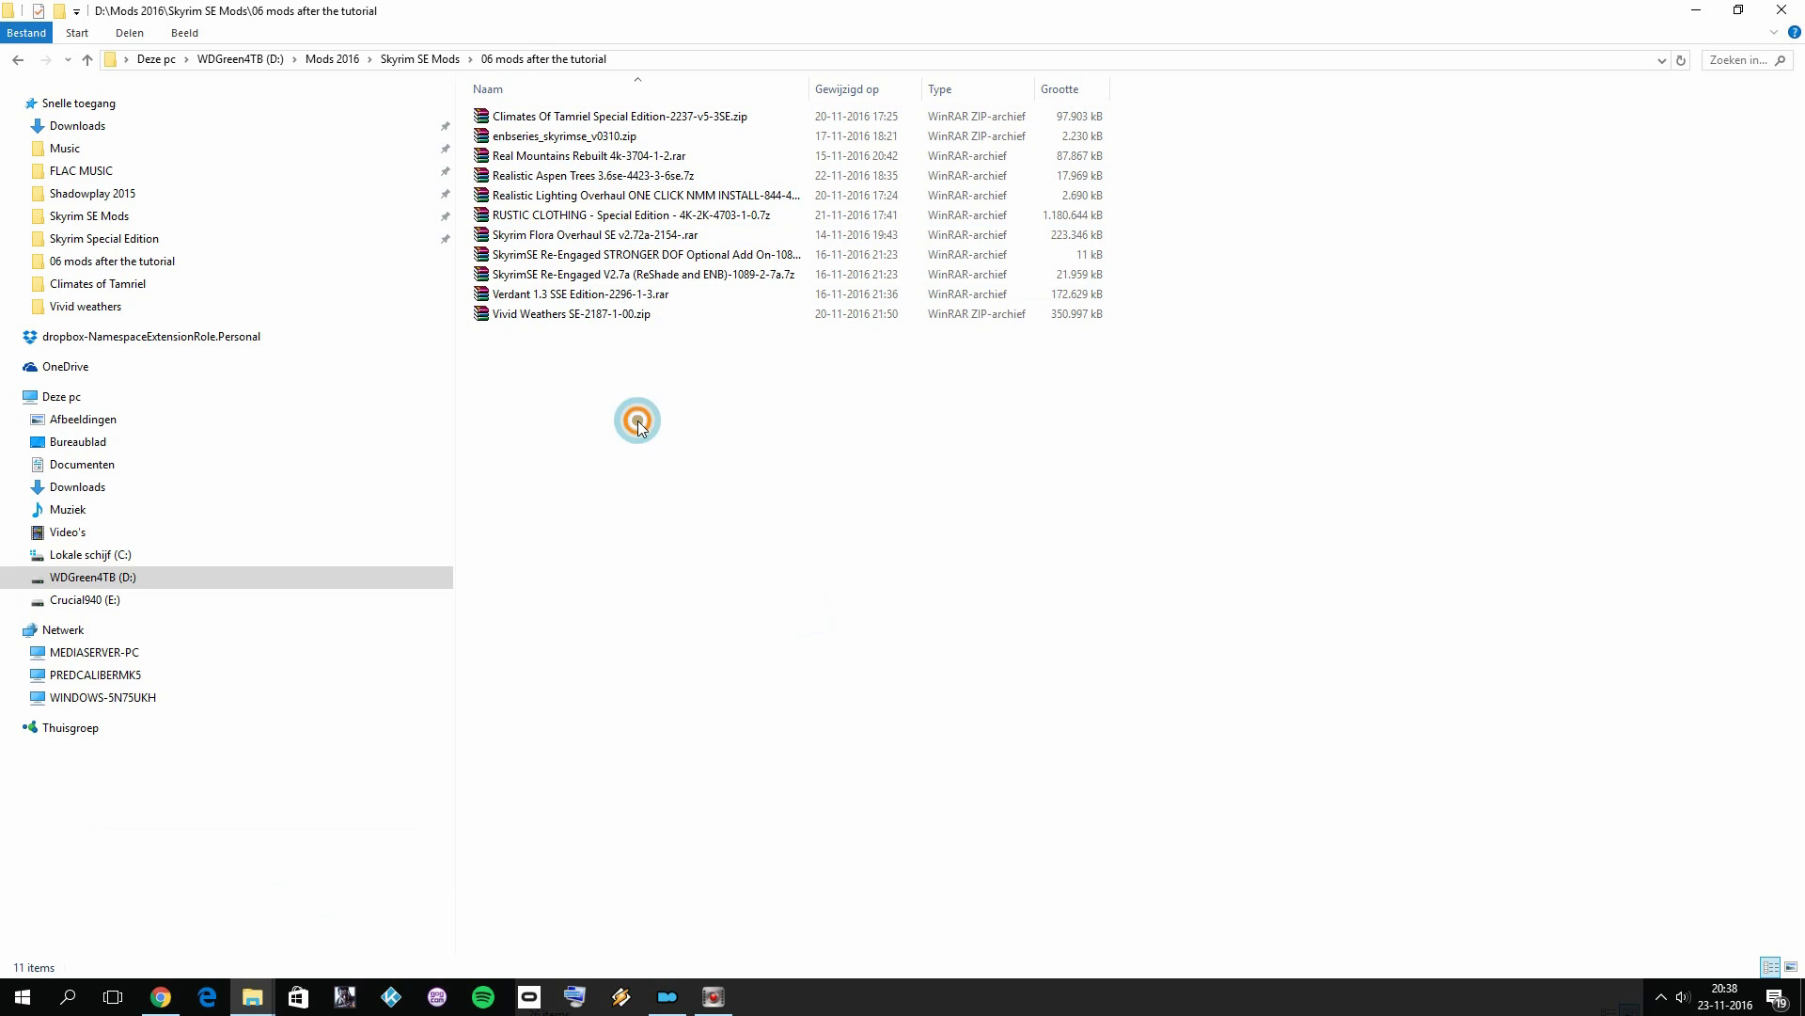
pyautogui.moveTo(724, 651)
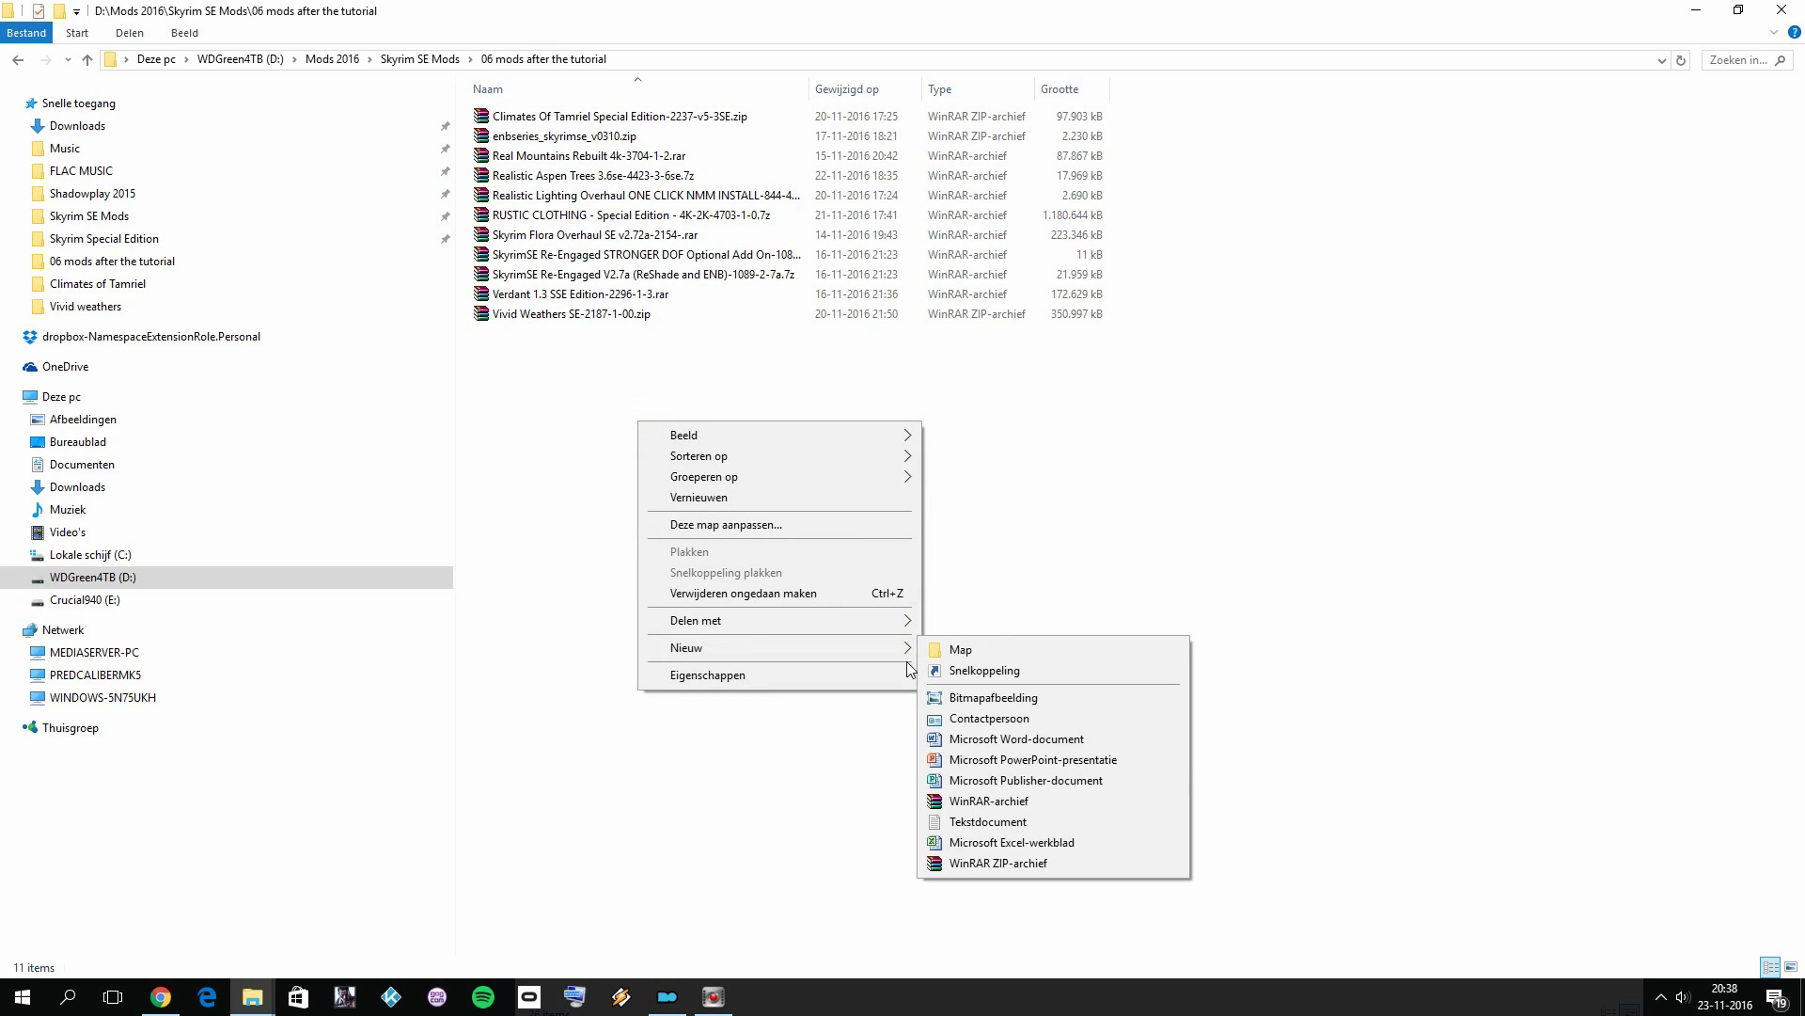
pyautogui.click(995, 651)
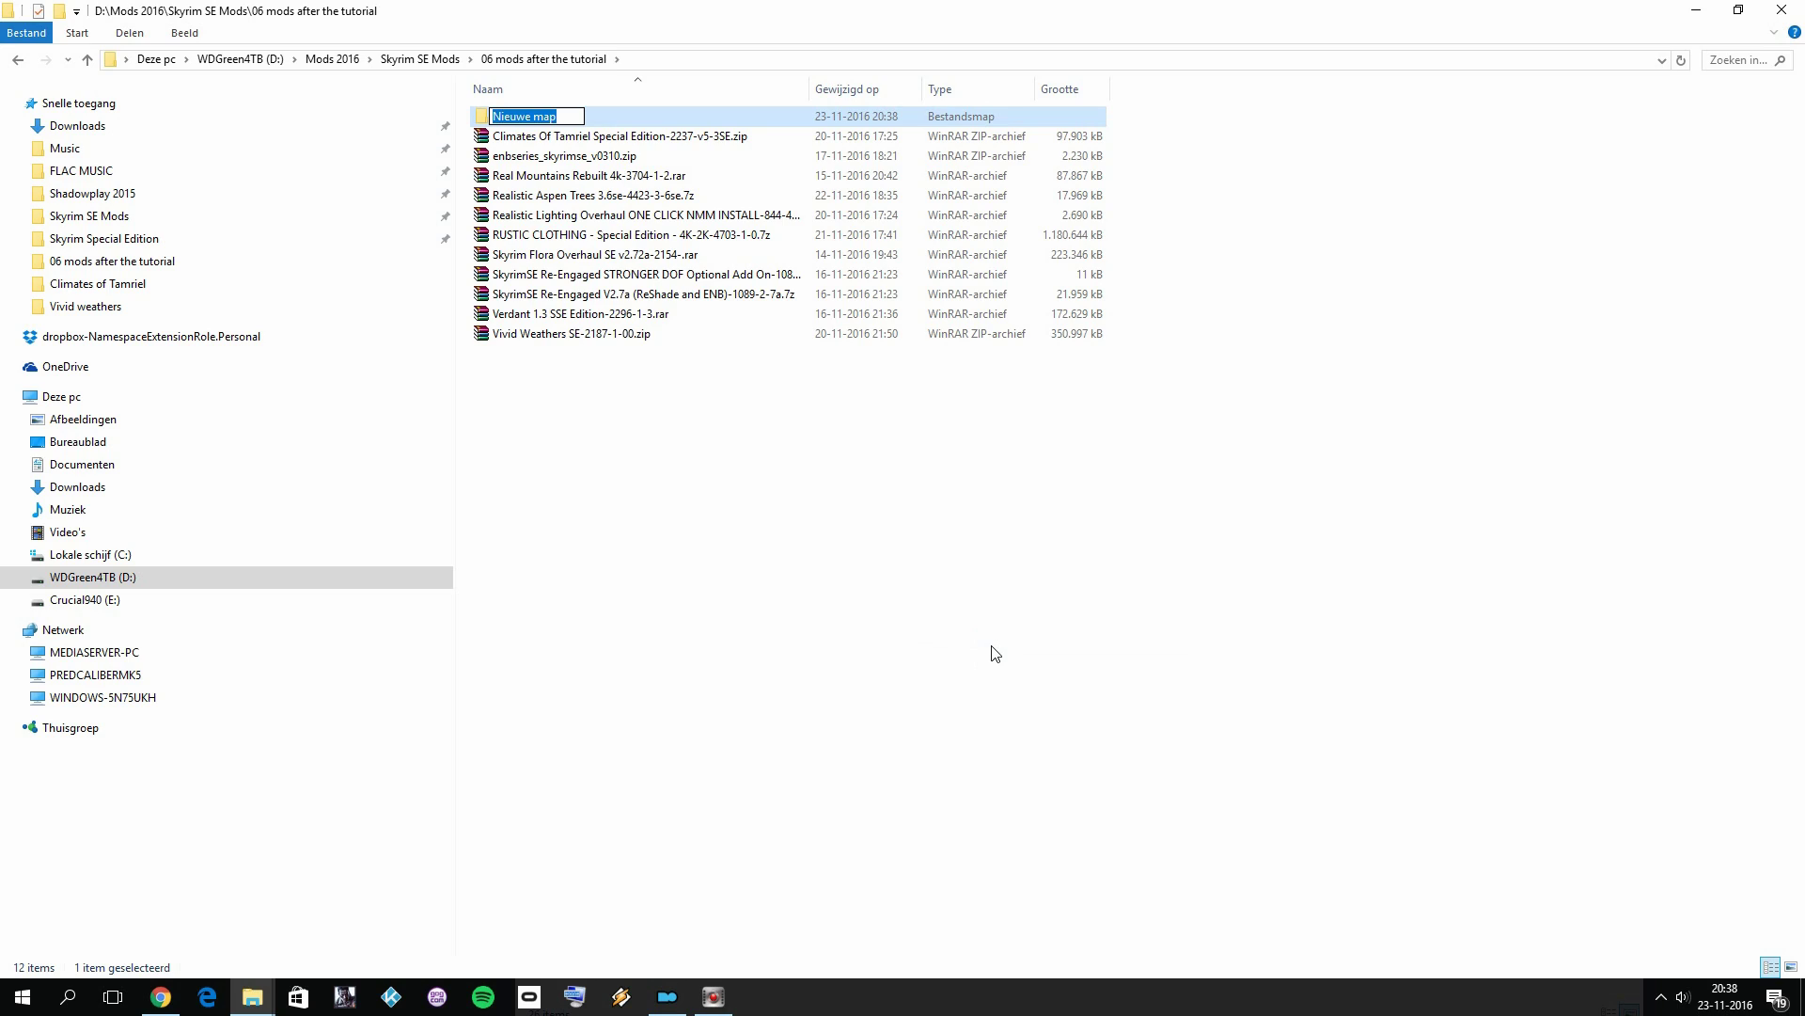
pyautogui.write('ENB PRes')
pyautogui.write('sets CV')
pyautogui.write('OT and')
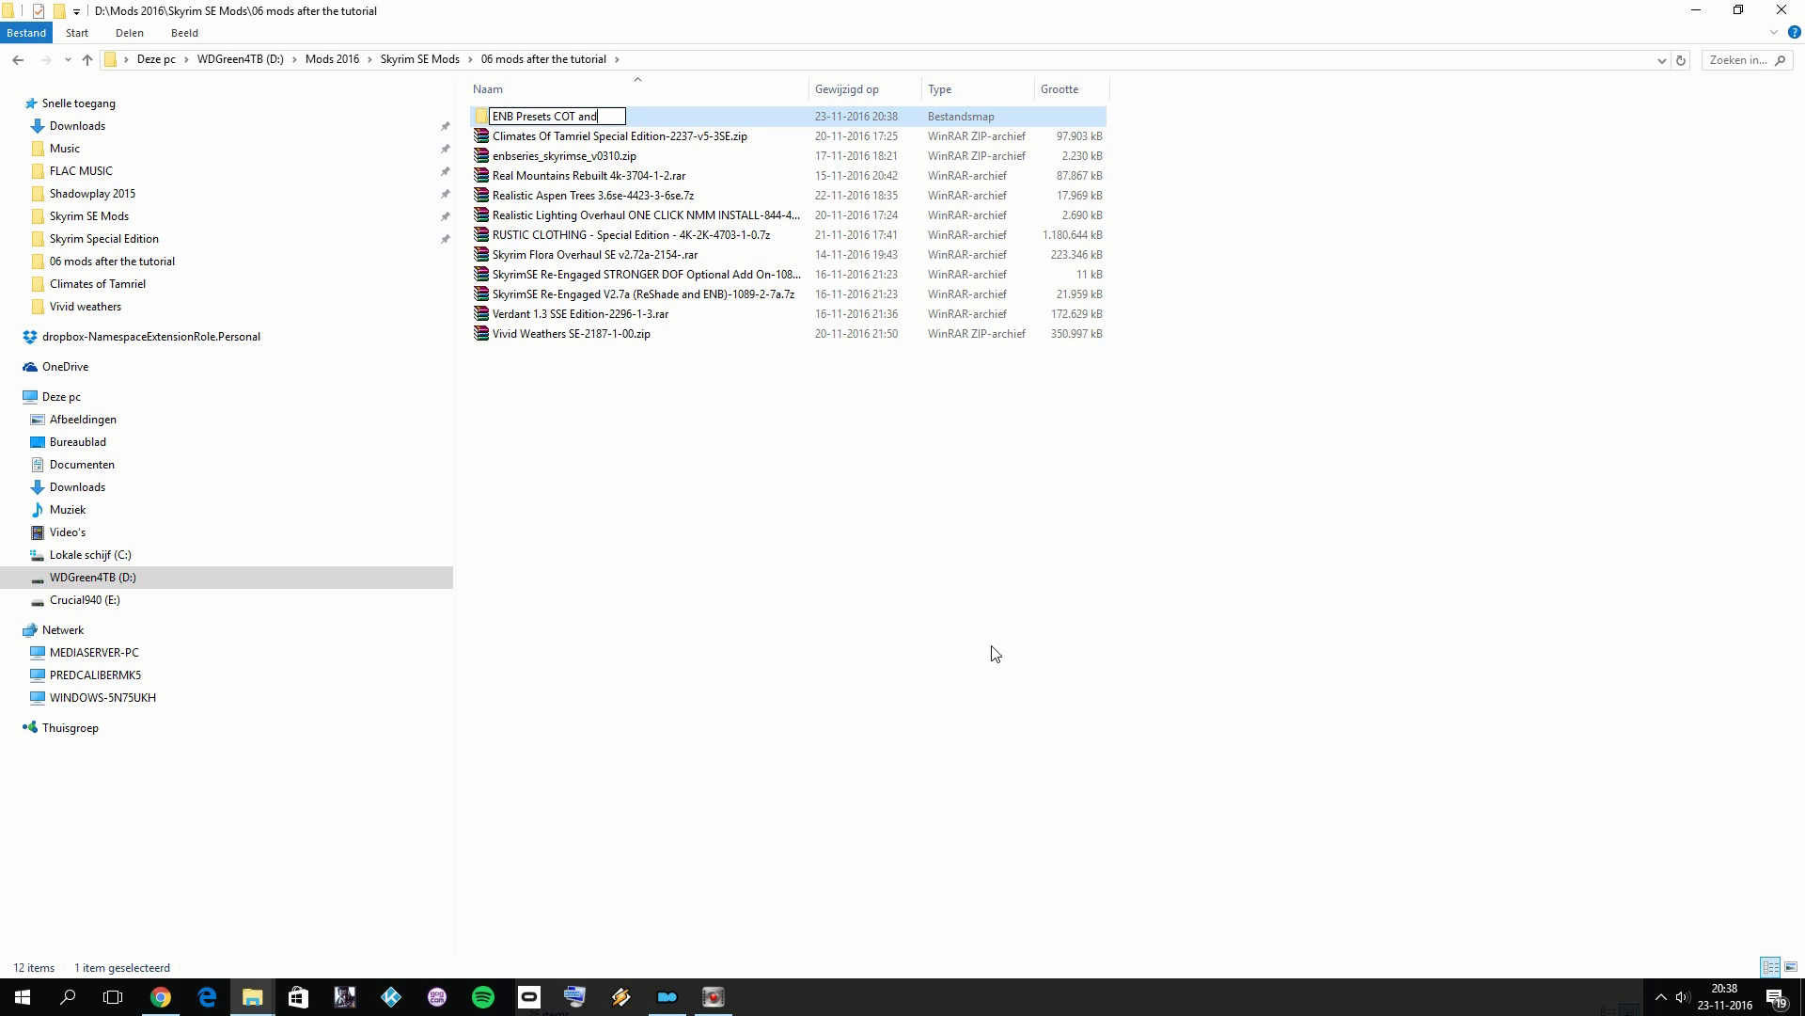
pyautogui.write(' Vivid Weathers')
pyautogui.press('Return')
pyautogui.press('Return')
# Inside it, create two subfolders named COT and Vivid weathers
pyautogui.rightClick(881, 346)
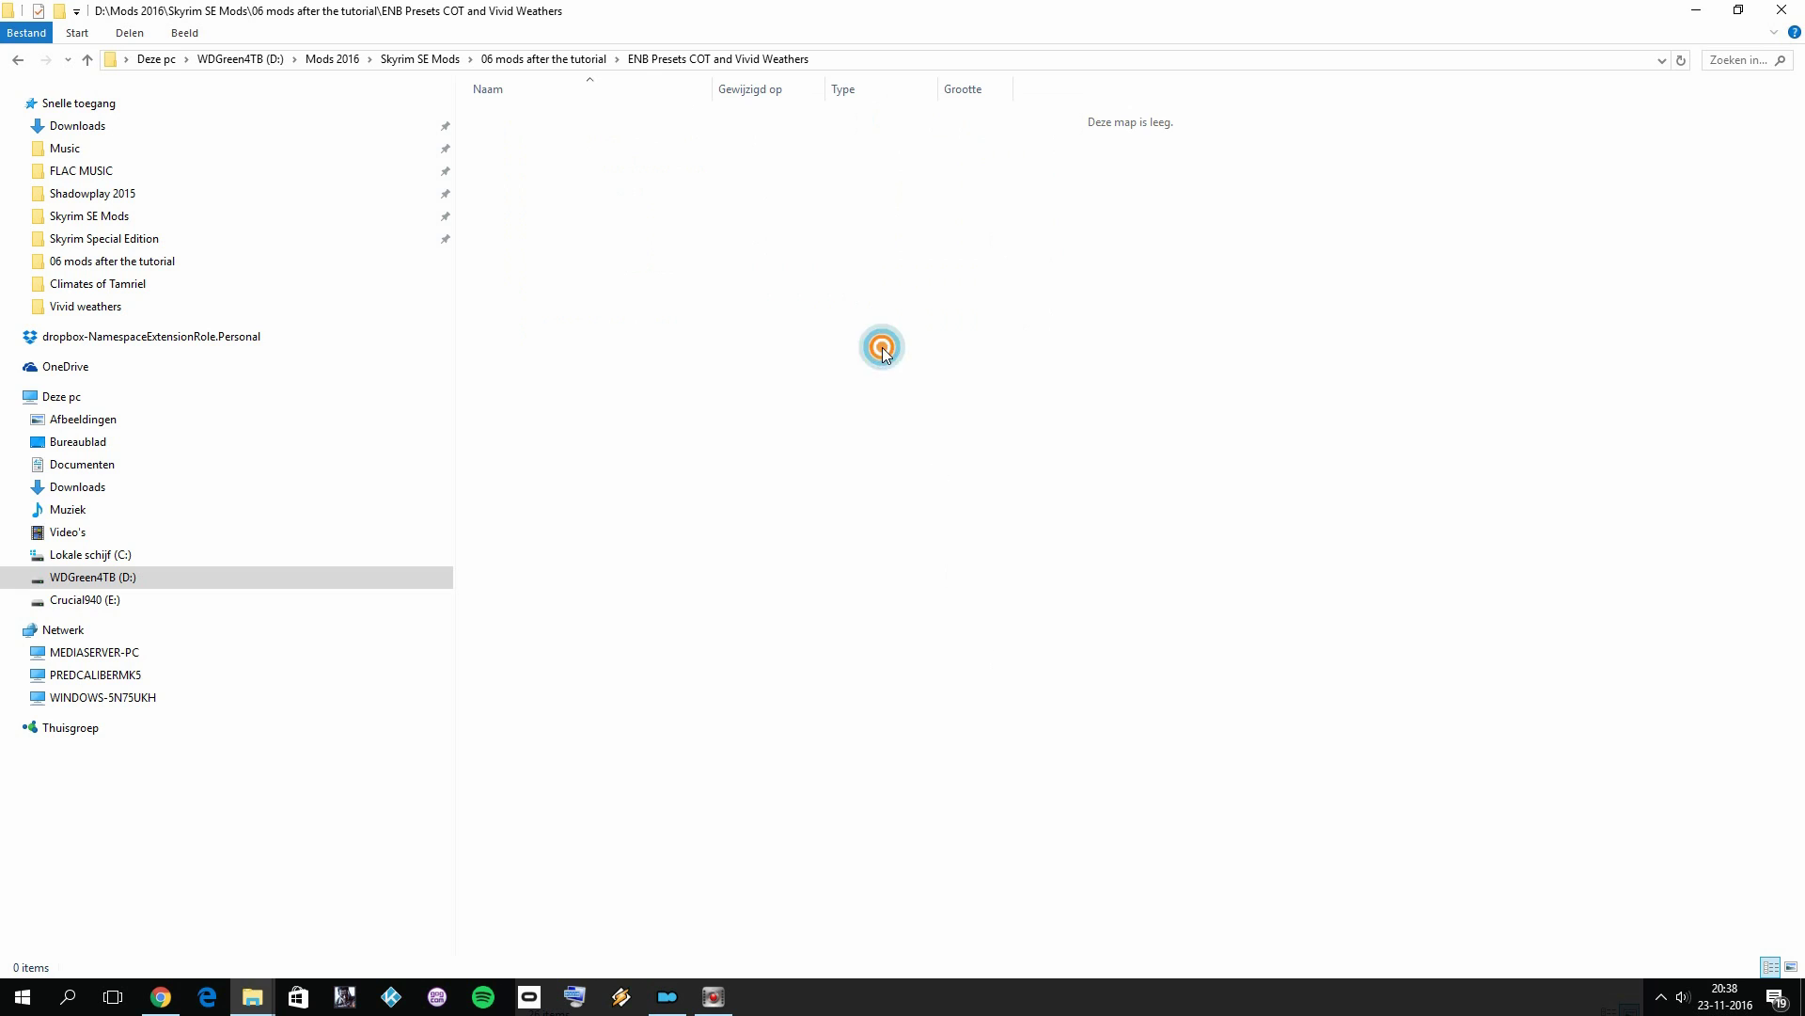
pyautogui.click(959, 573)
pyautogui.click(1220, 575)
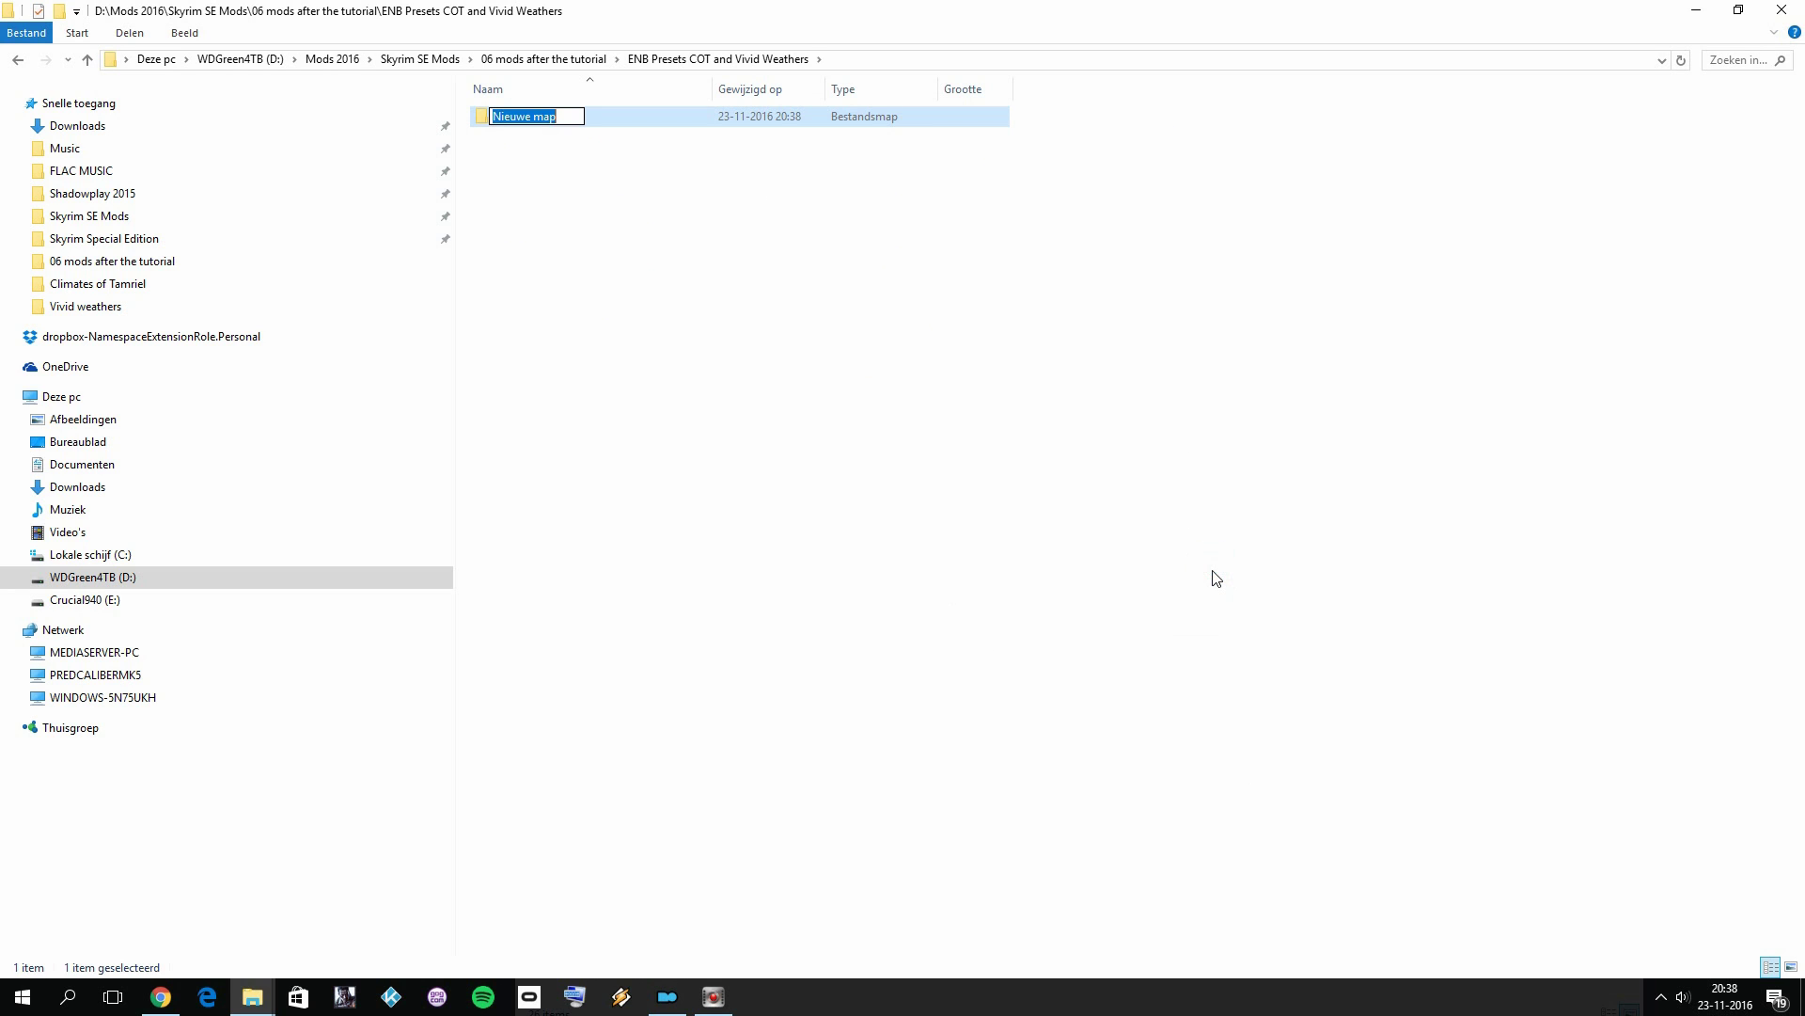
pyautogui.write('COT')
pyautogui.press('Return')
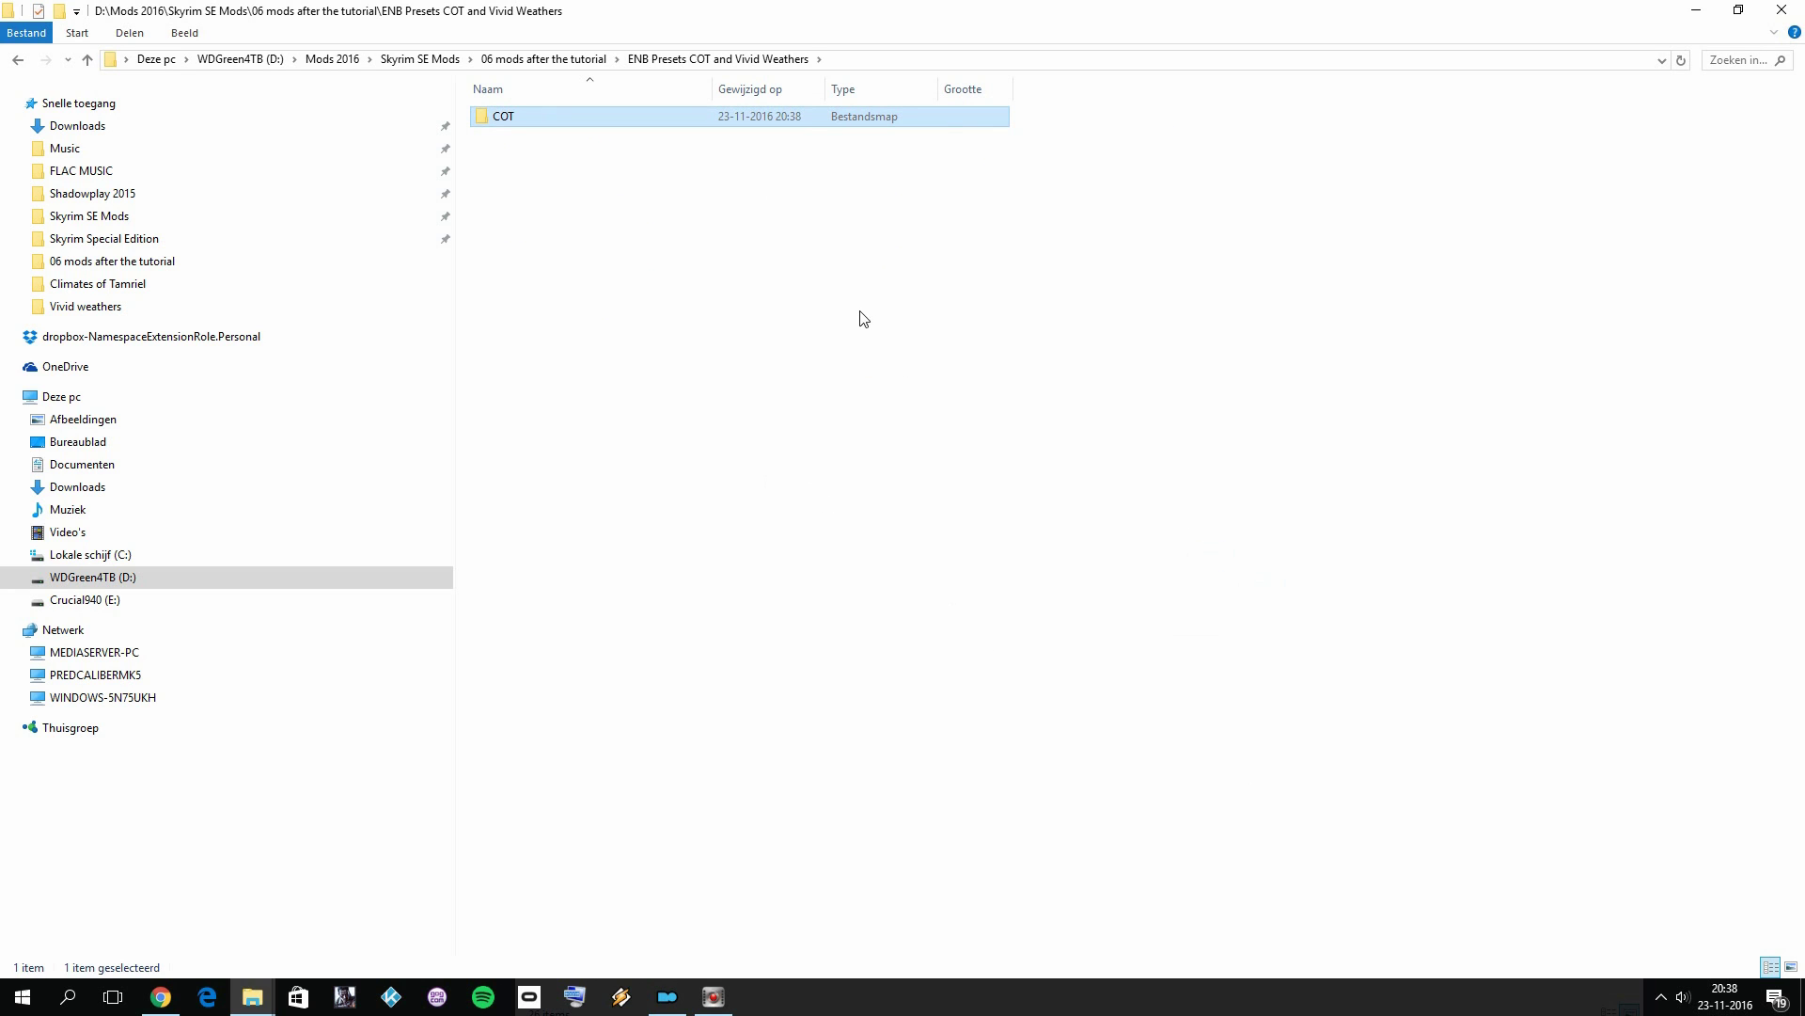
pyautogui.rightClick(860, 312)
pyautogui.click(987, 538)
pyautogui.click(1187, 542)
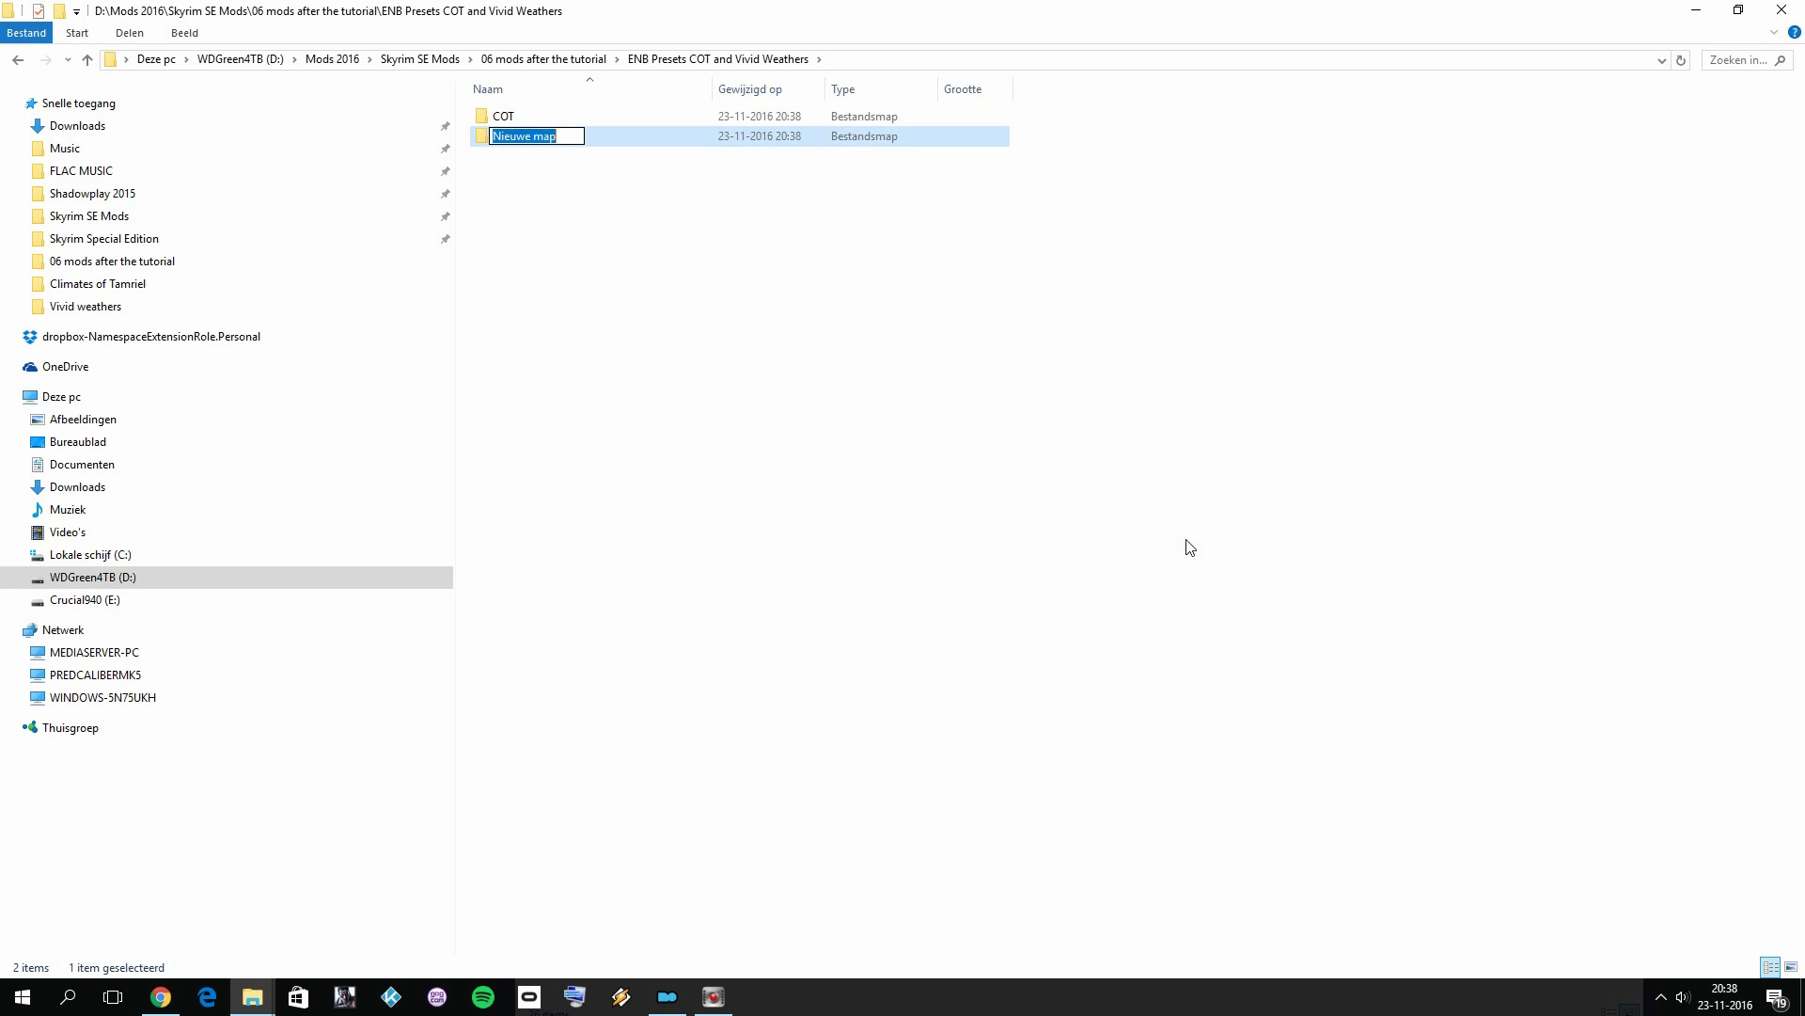
pyautogui.write('VIVI')
pyautogui.press('BackSpace')
pyautogui.press('BackSpace')
pyautogui.write('id weathers')
pyautogui.press('Return')
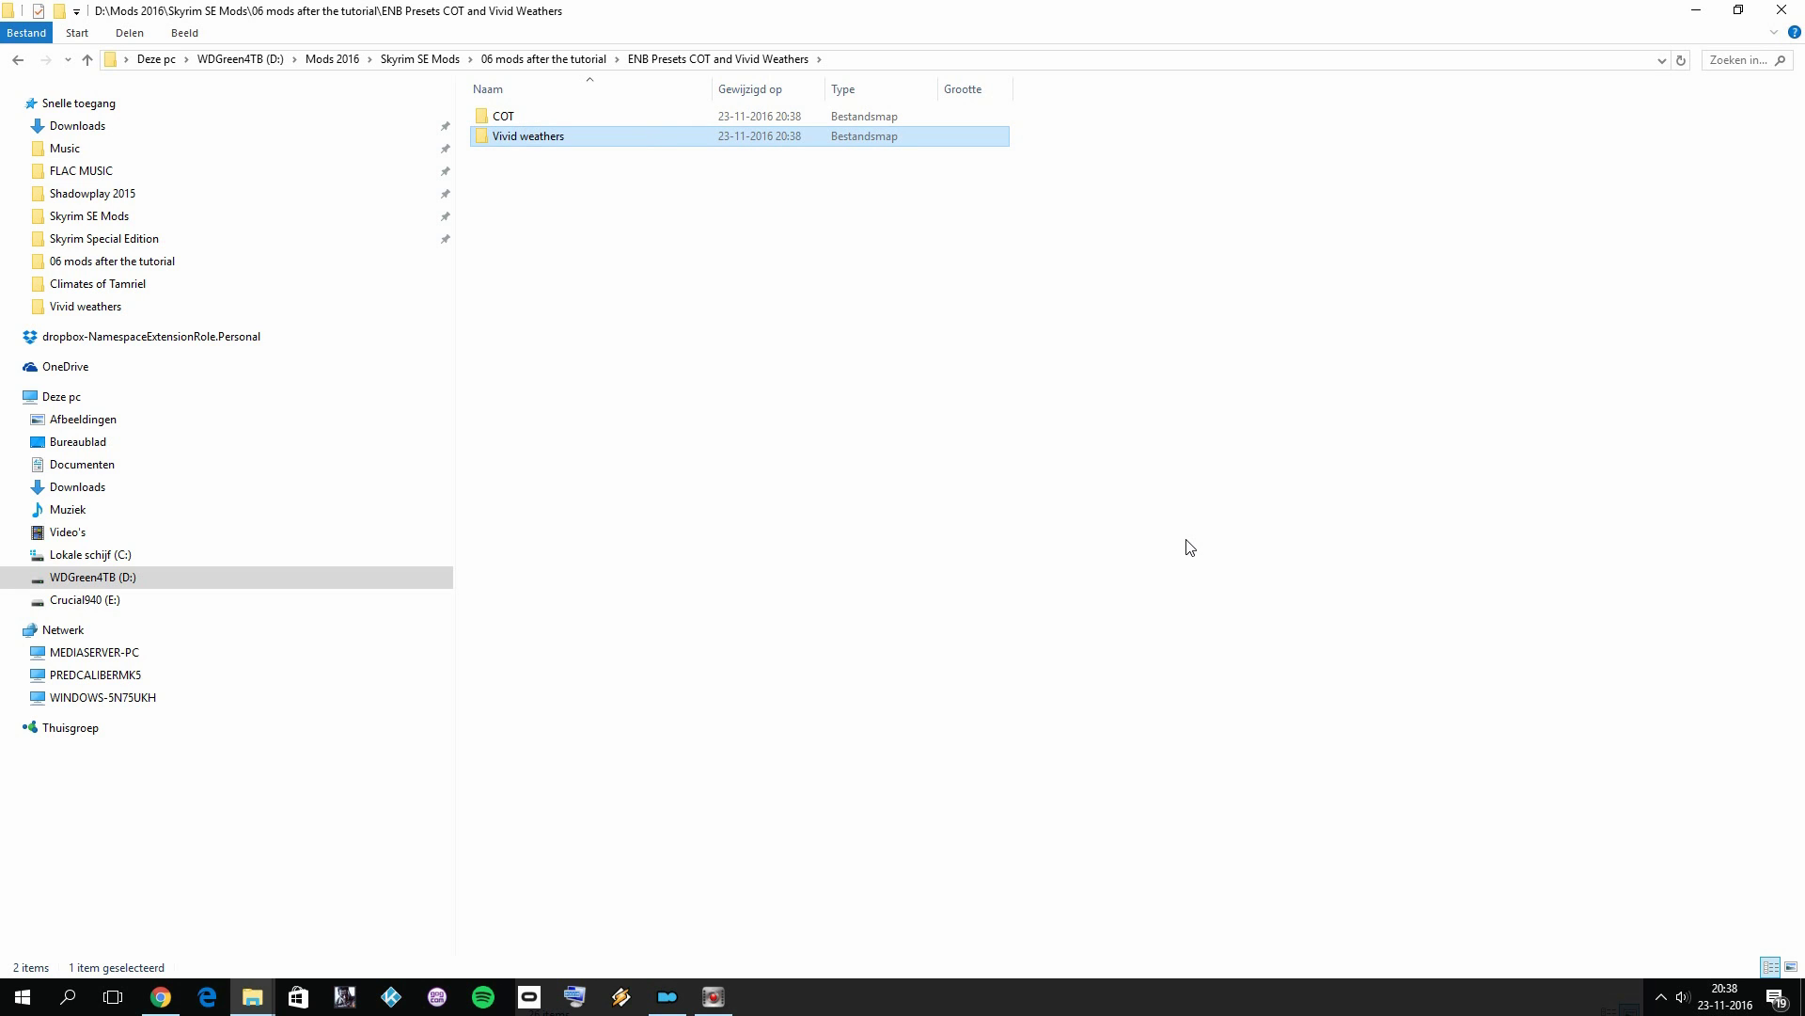
# Return to the mods folder and select enbseries_skyrimse_v0310.zip
pyautogui.press('BackSpace')
pyautogui.doubleClick(691, 116)
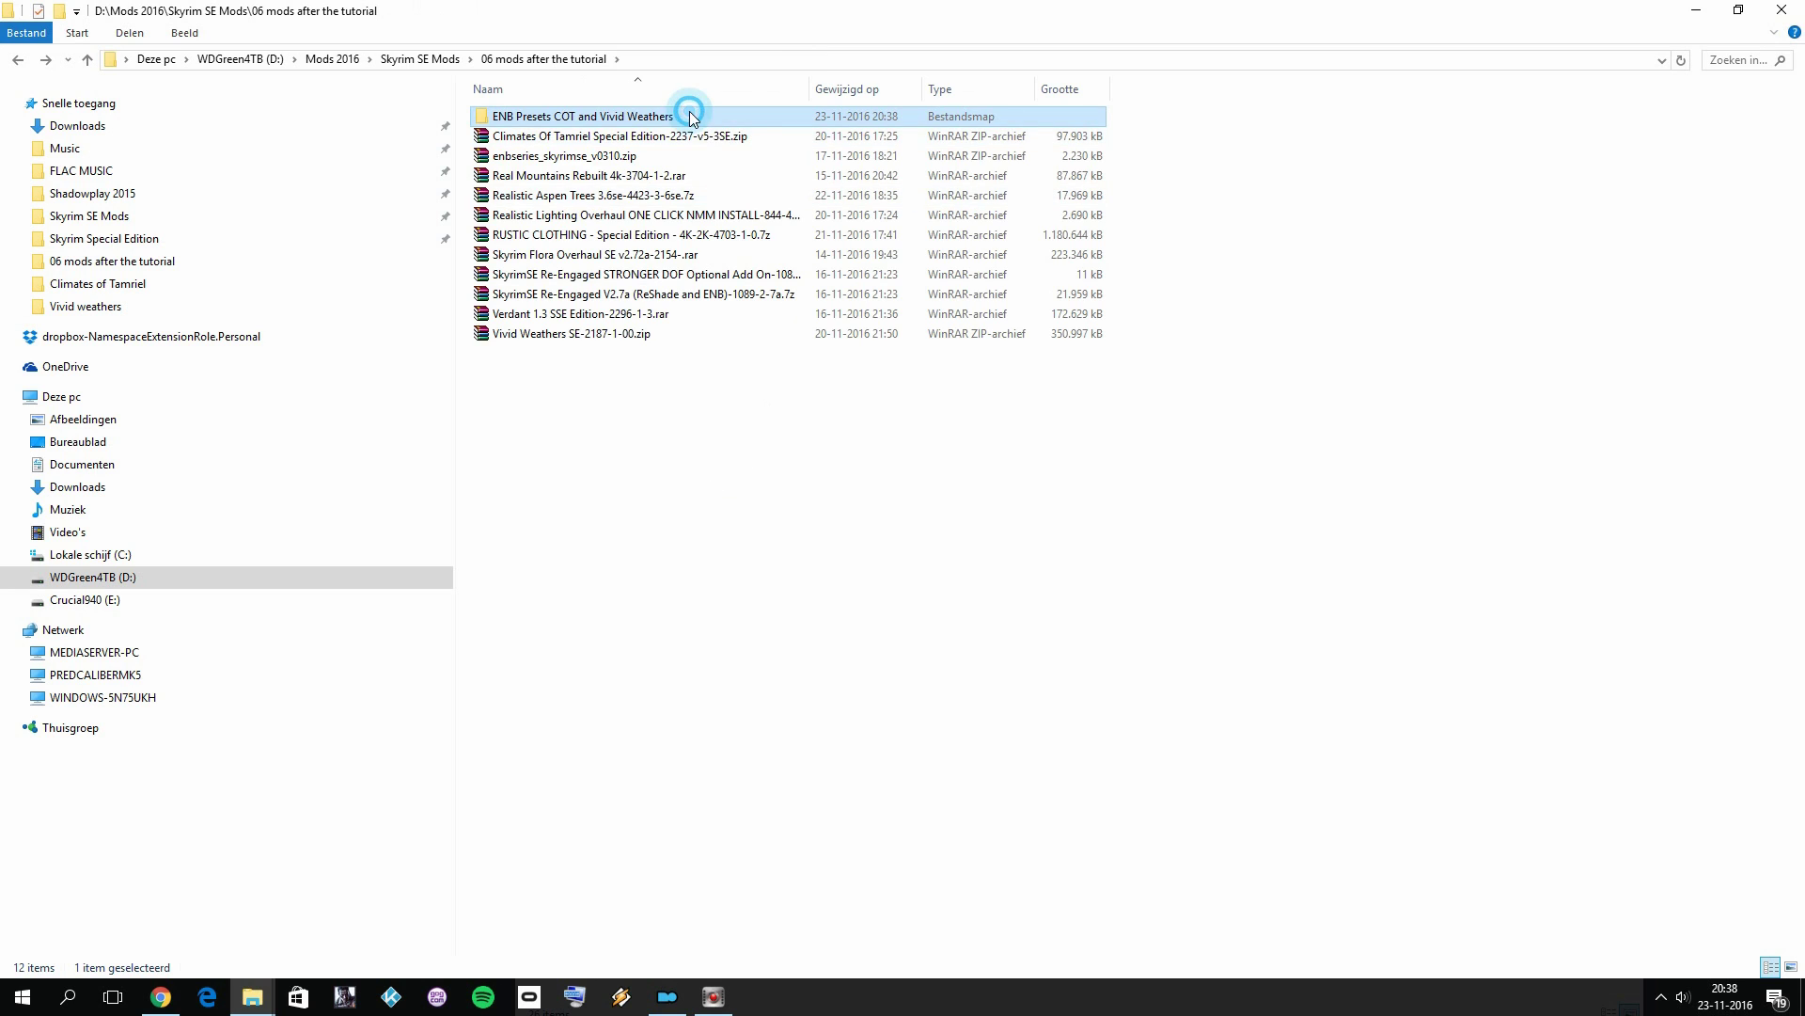
pyautogui.press('BackSpace')
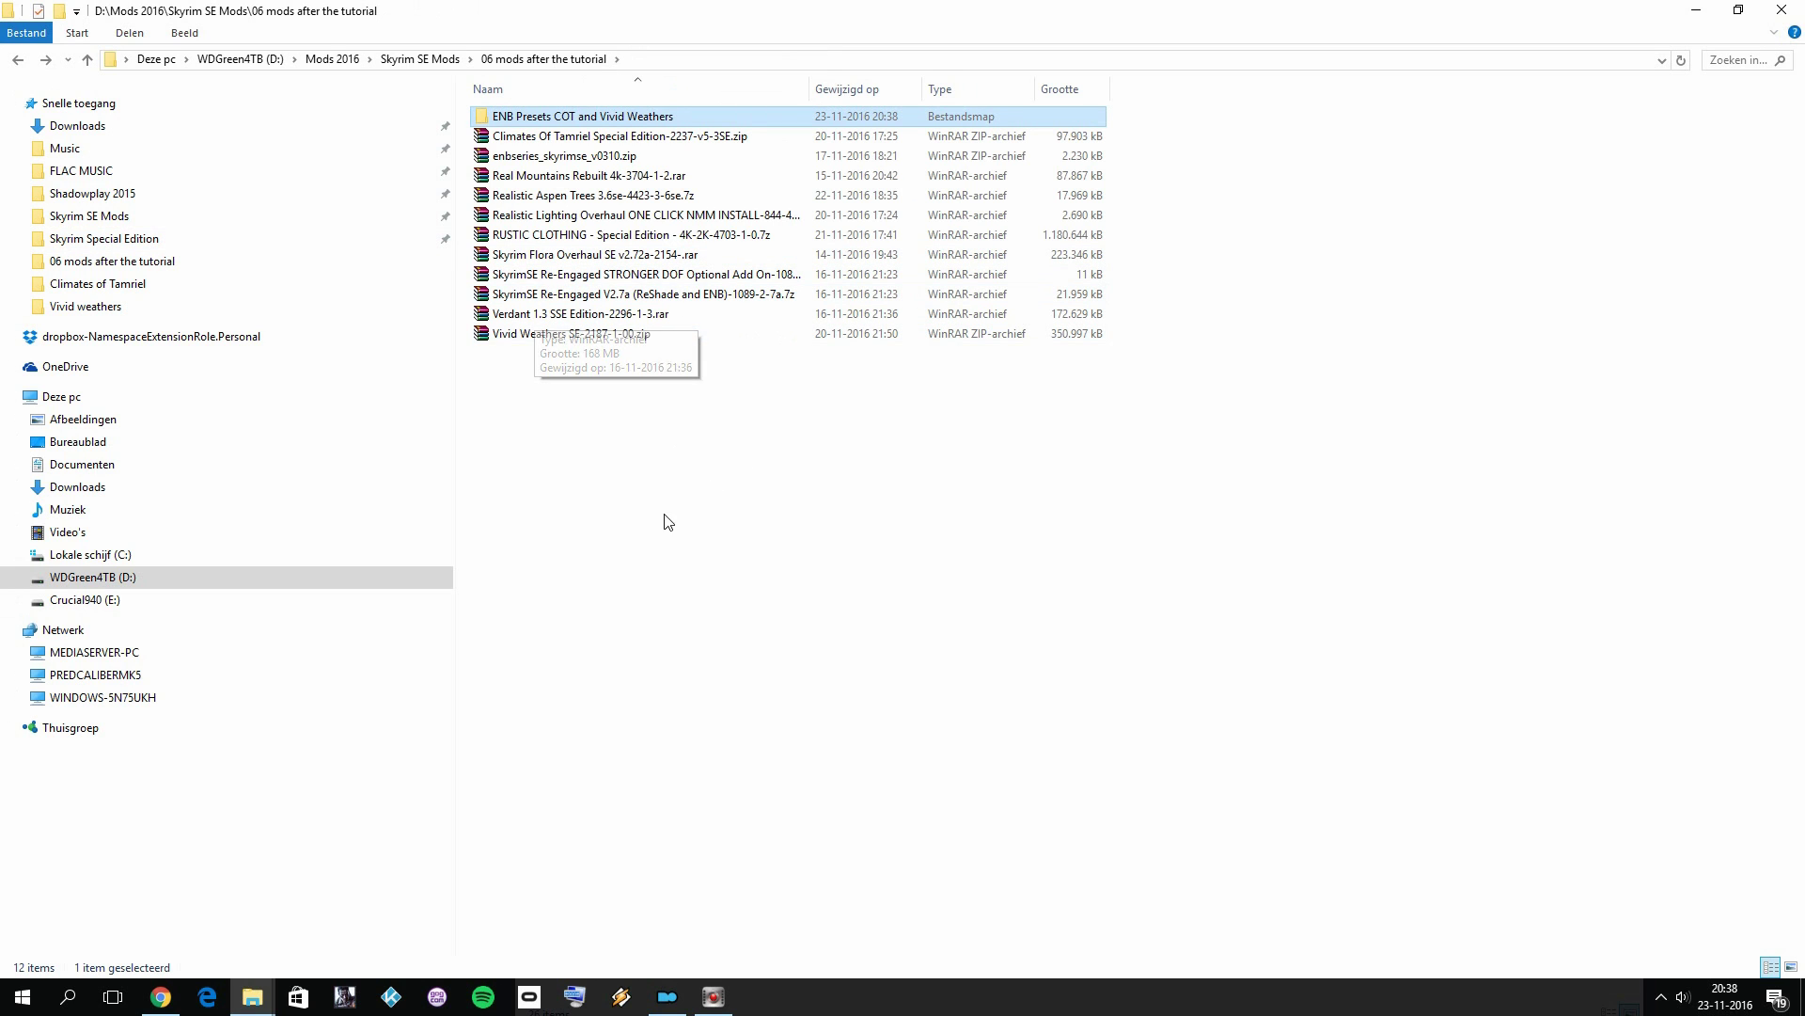
pyautogui.click(626, 157)
# Open the enbseries archive's WrapperVersion folder beside the ENB Presets folder in Explorer
pyautogui.doubleClick(594, 167)
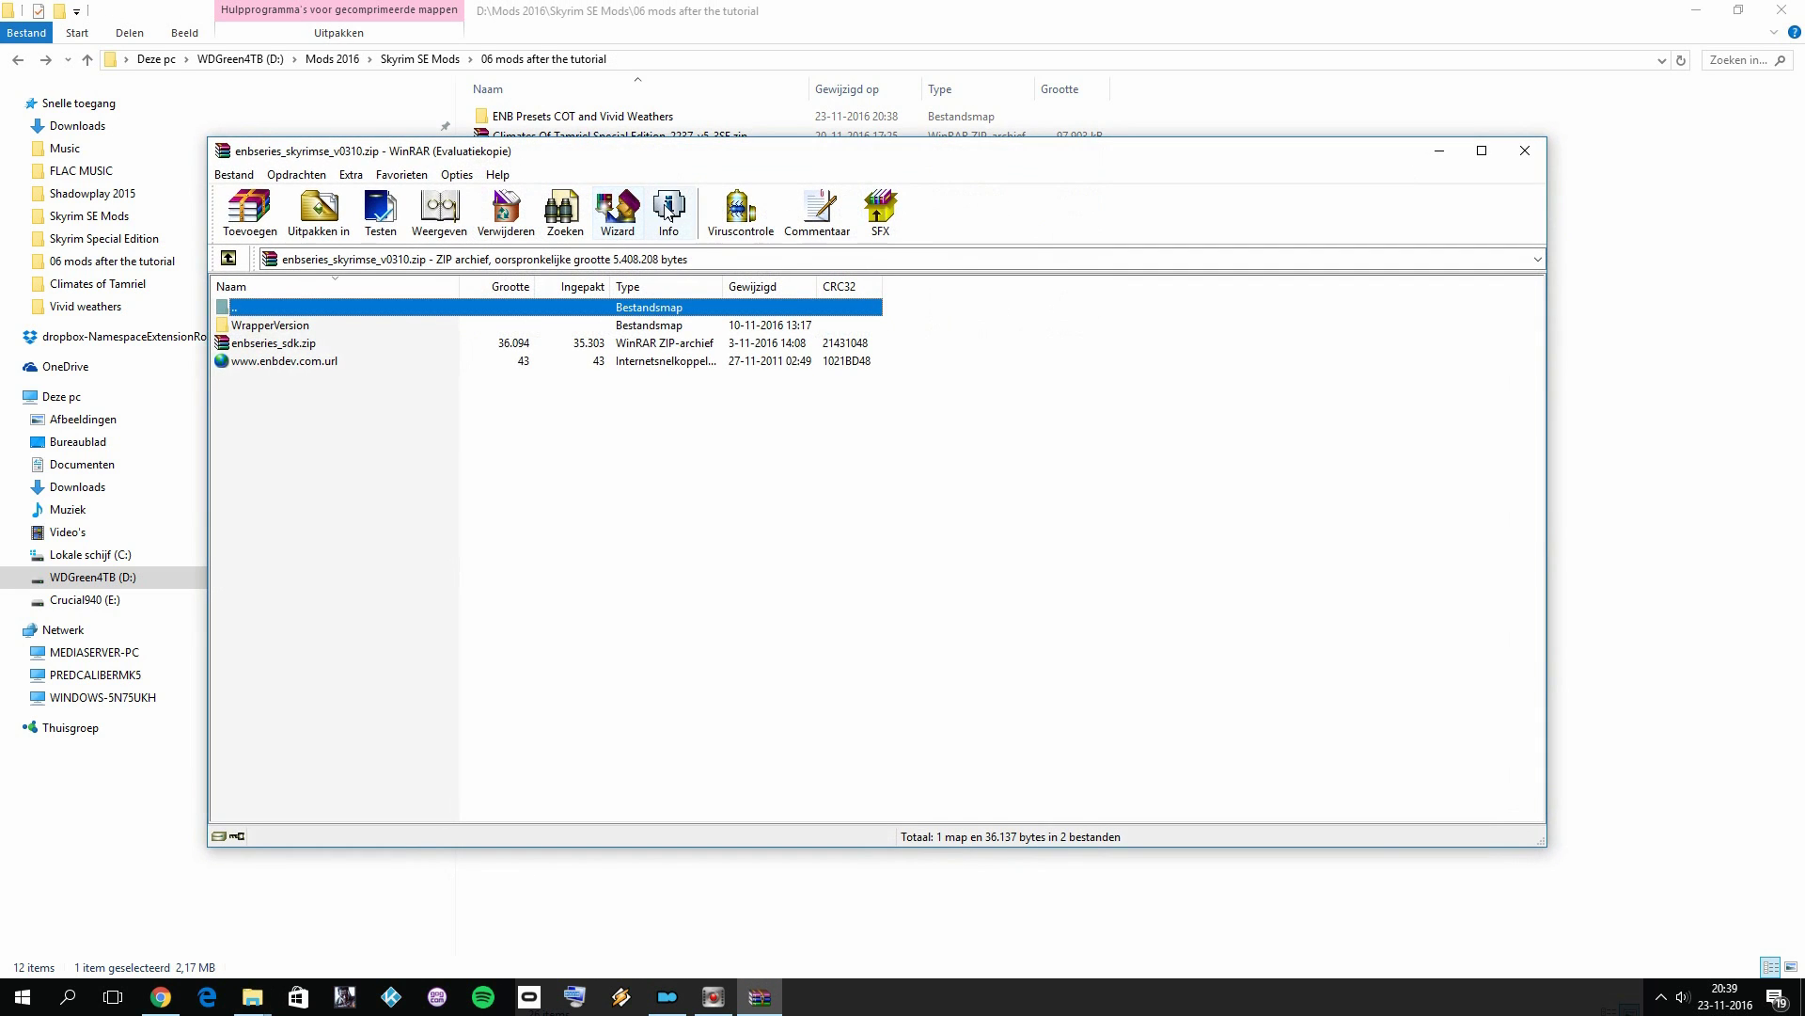
pyautogui.moveTo(686, 148); pyautogui.dragTo(993, 116)
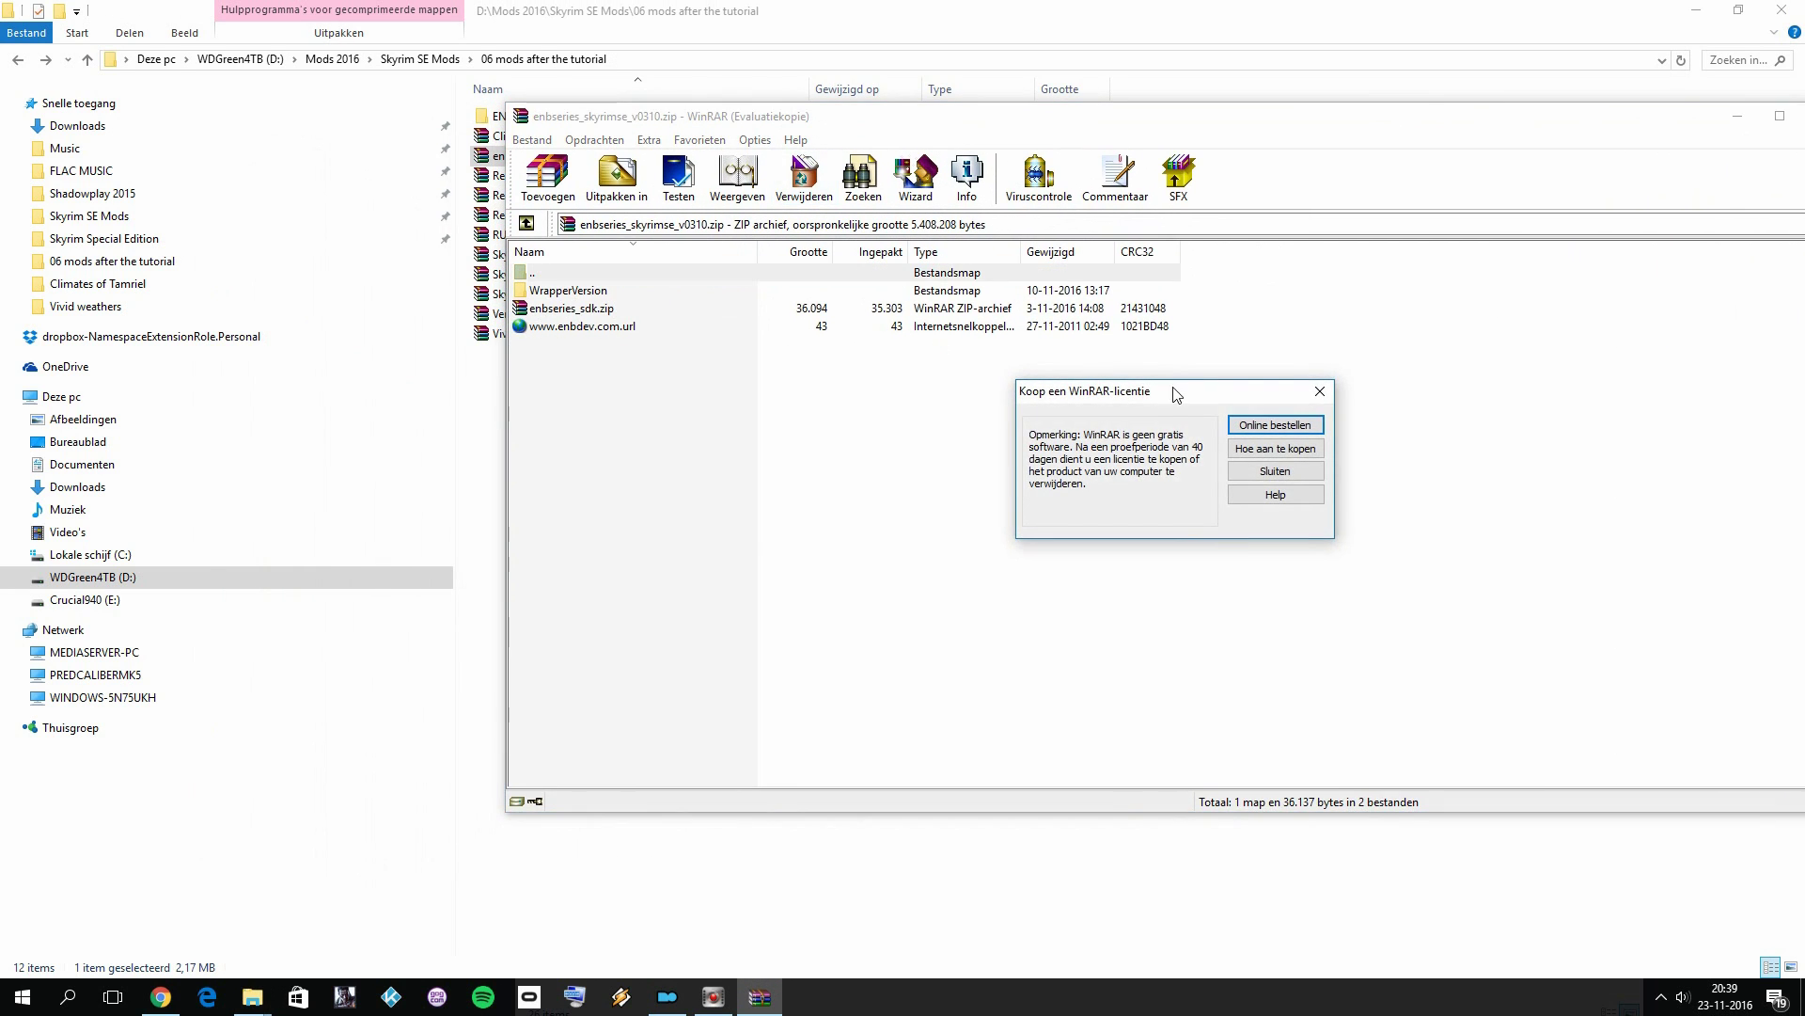
pyautogui.click(1315, 392)
pyautogui.doubleClick(573, 291)
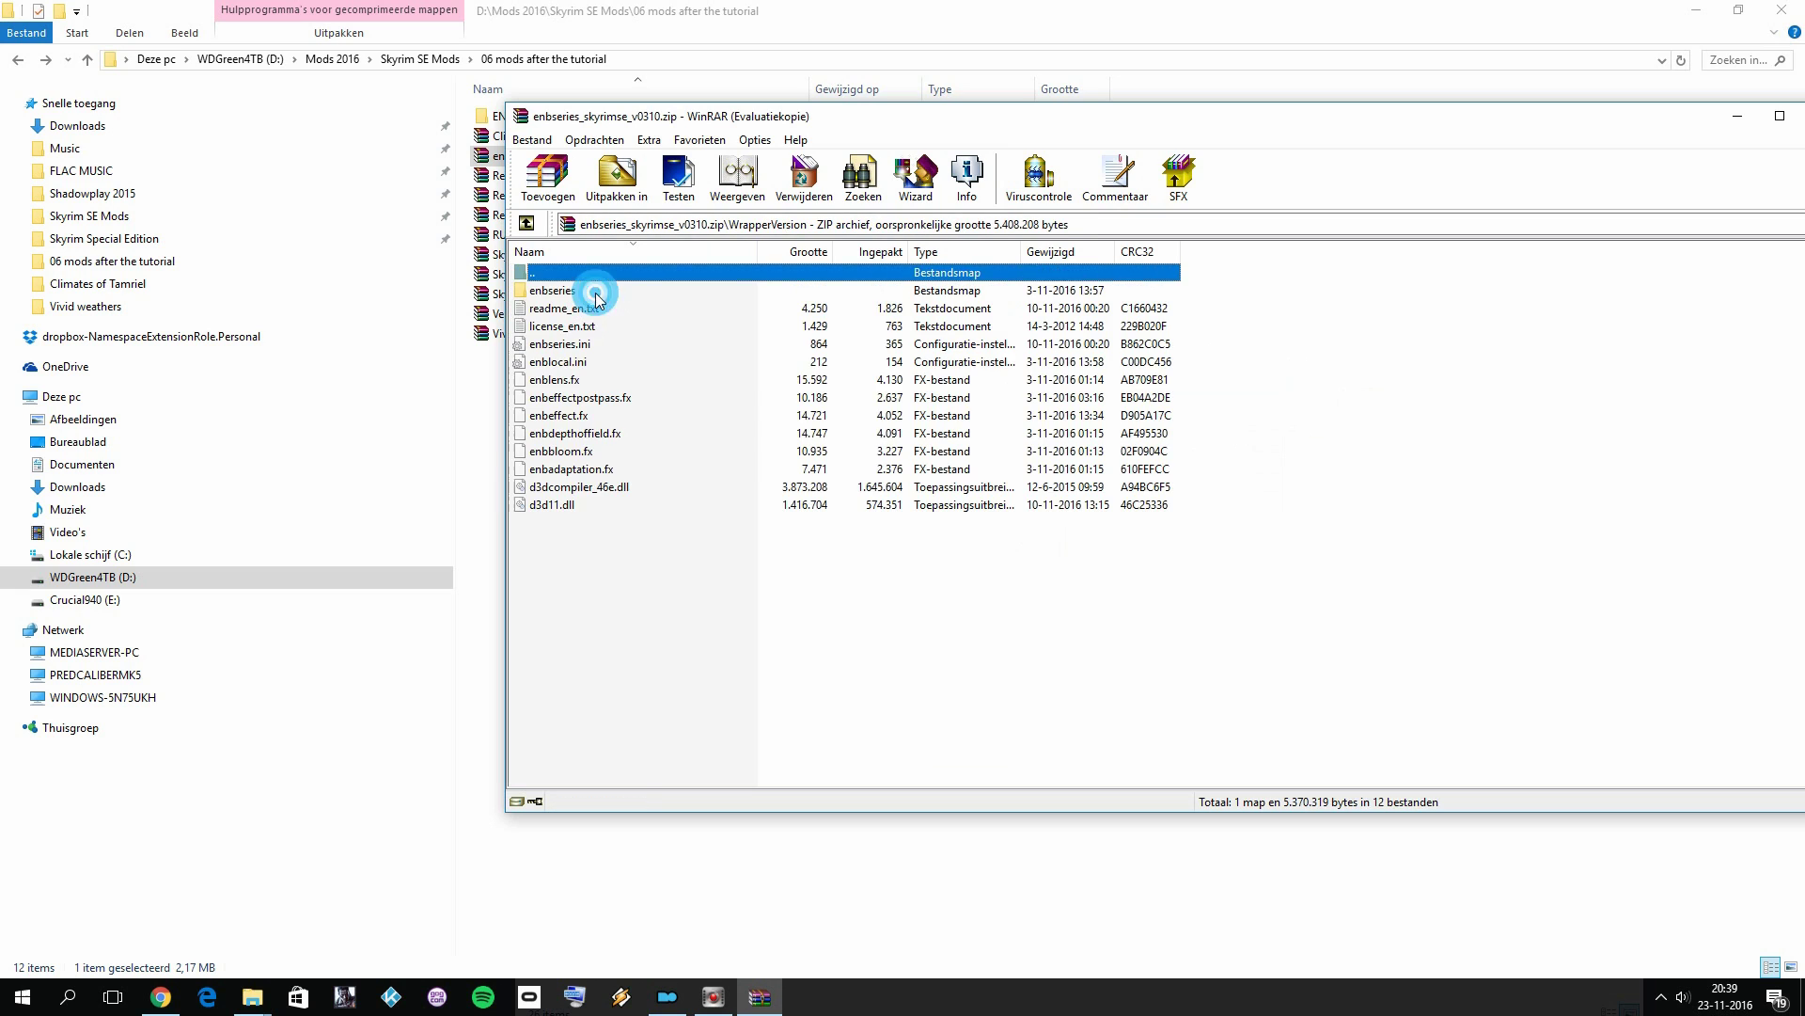
pyautogui.moveTo(700, 116); pyautogui.dragTo(869, 235)
pyautogui.doubleClick(555, 116)
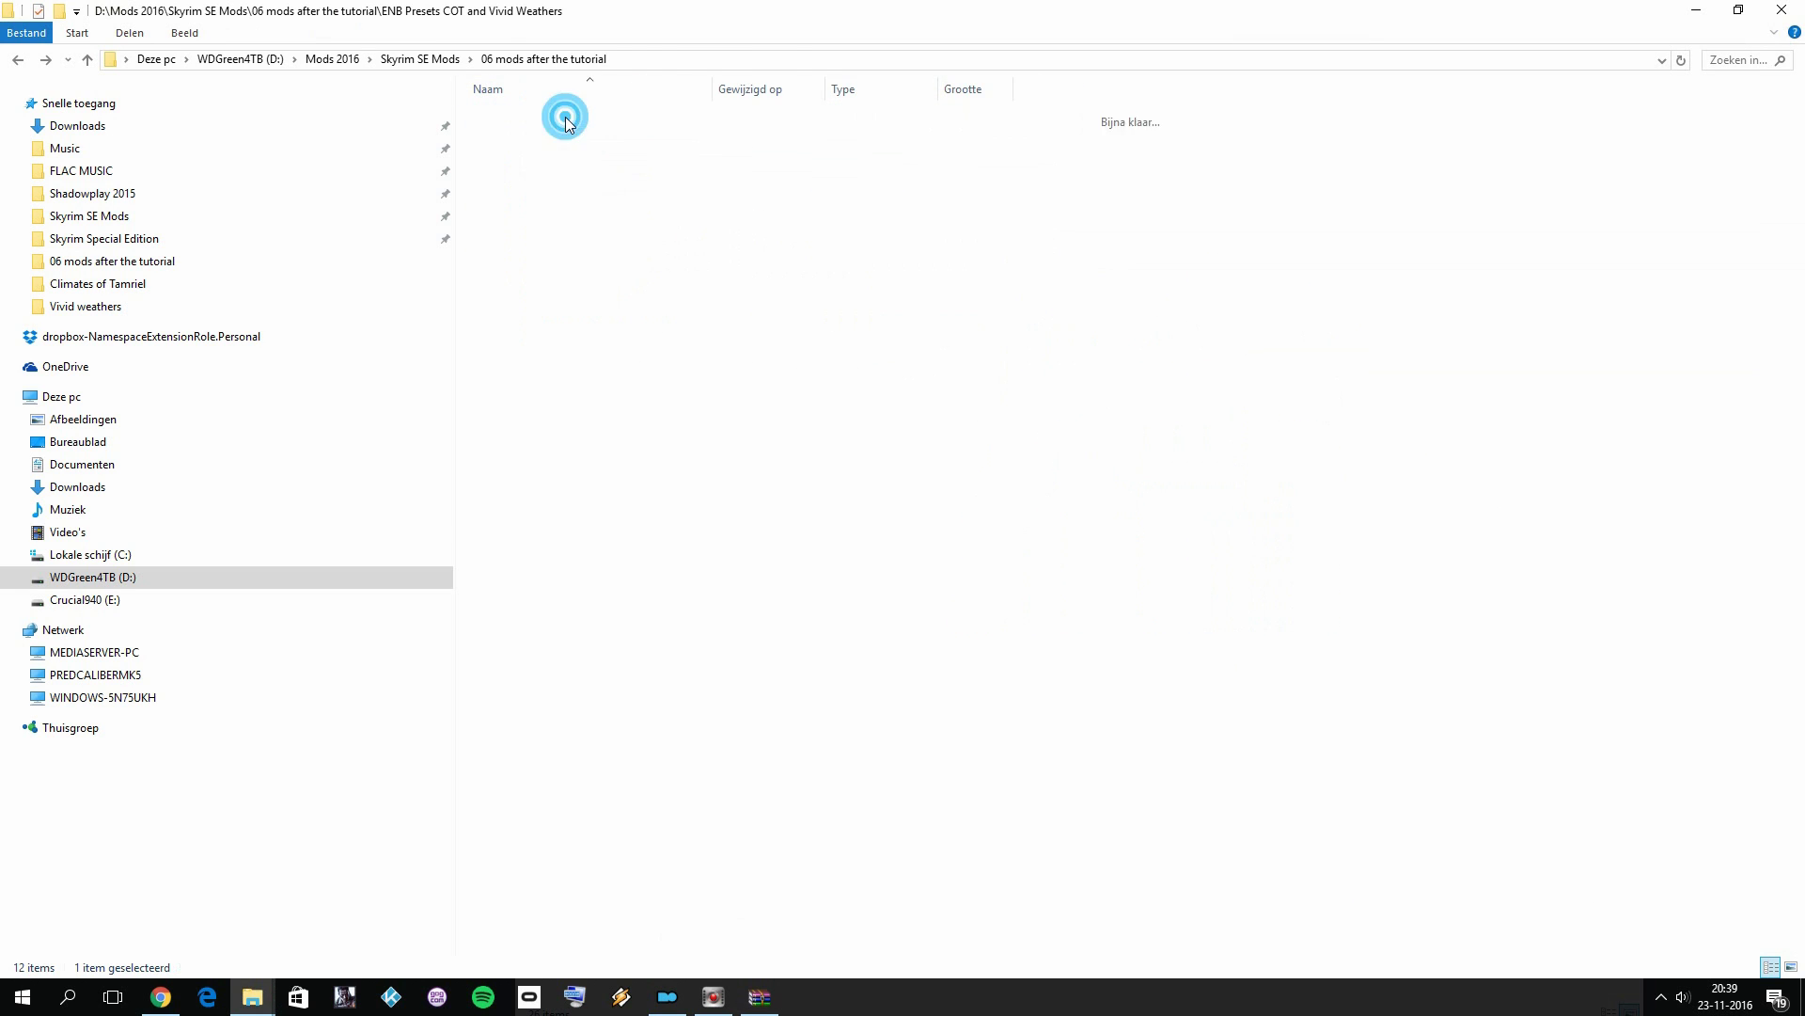
pyautogui.click(773, 1004)
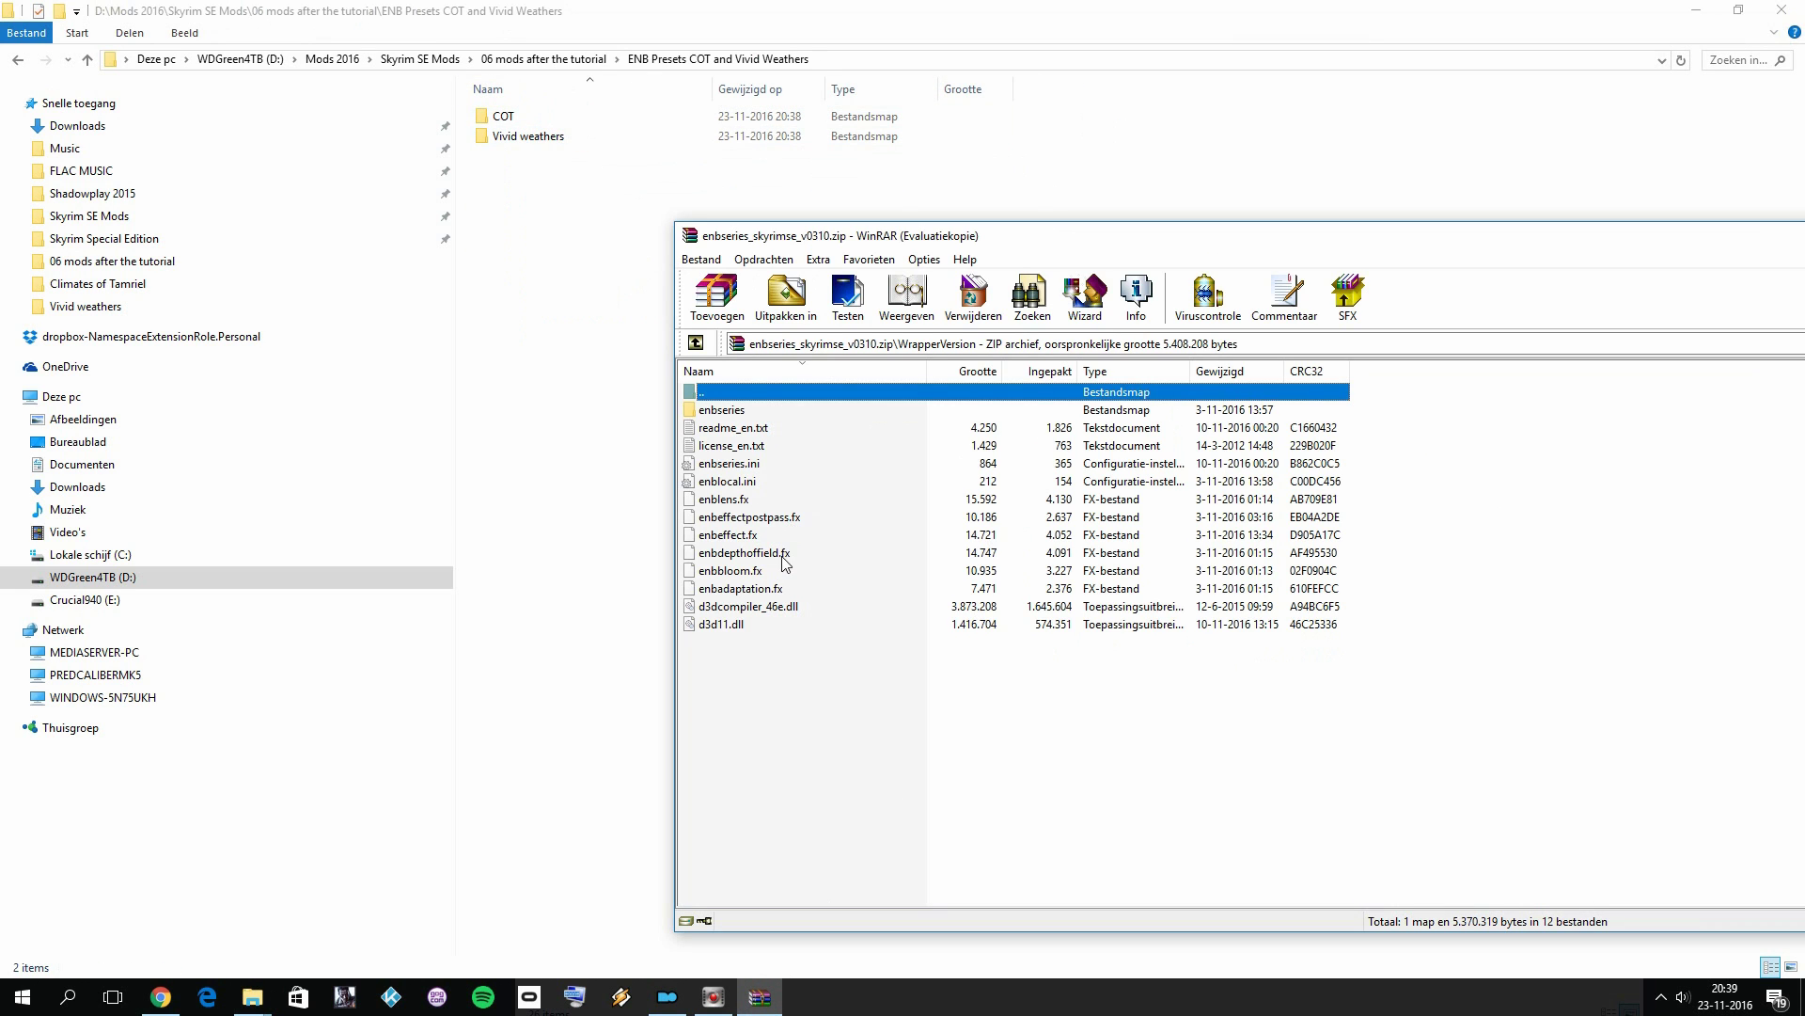
# Copy d3dcompiler_46e.dll and d3d11.dll into both the COT and Vivid weathers folders
pyautogui.click(778, 611)
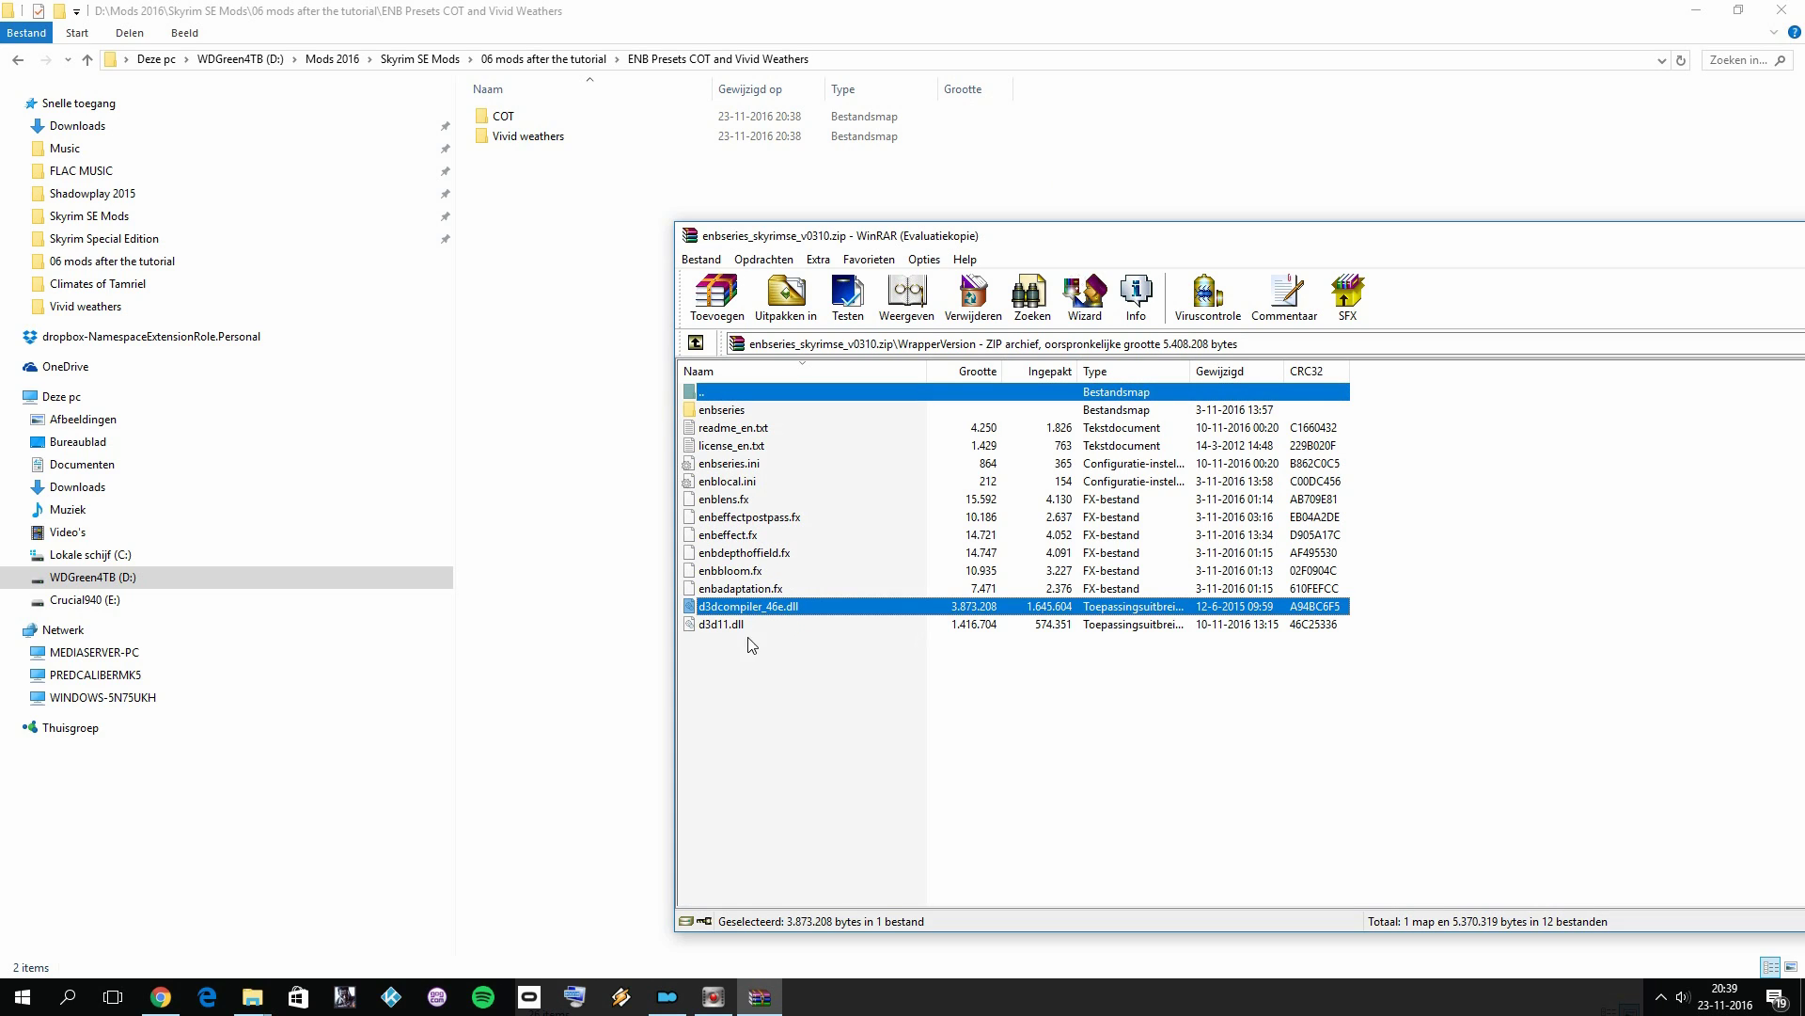
pyautogui.keyDown('shift'); pyautogui.click(732, 626); pyautogui.keyUp('shift')
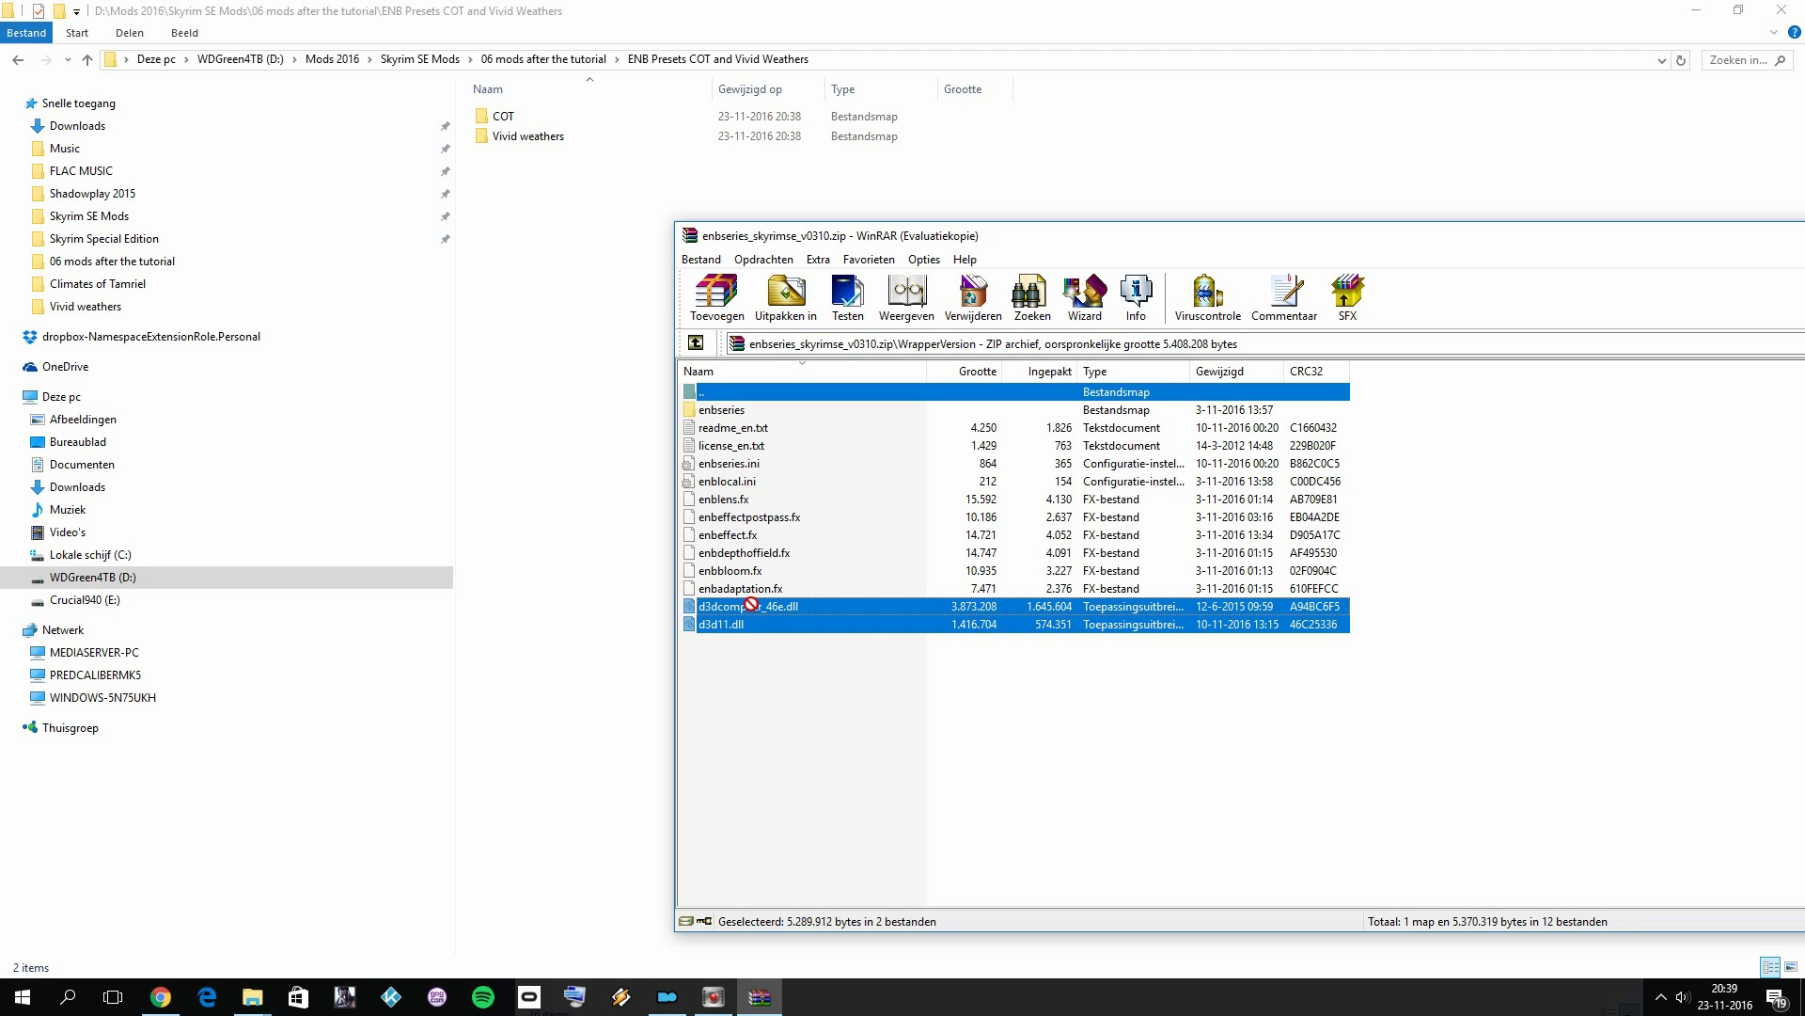
pyautogui.moveTo(765, 620); pyautogui.dragTo(521, 120)
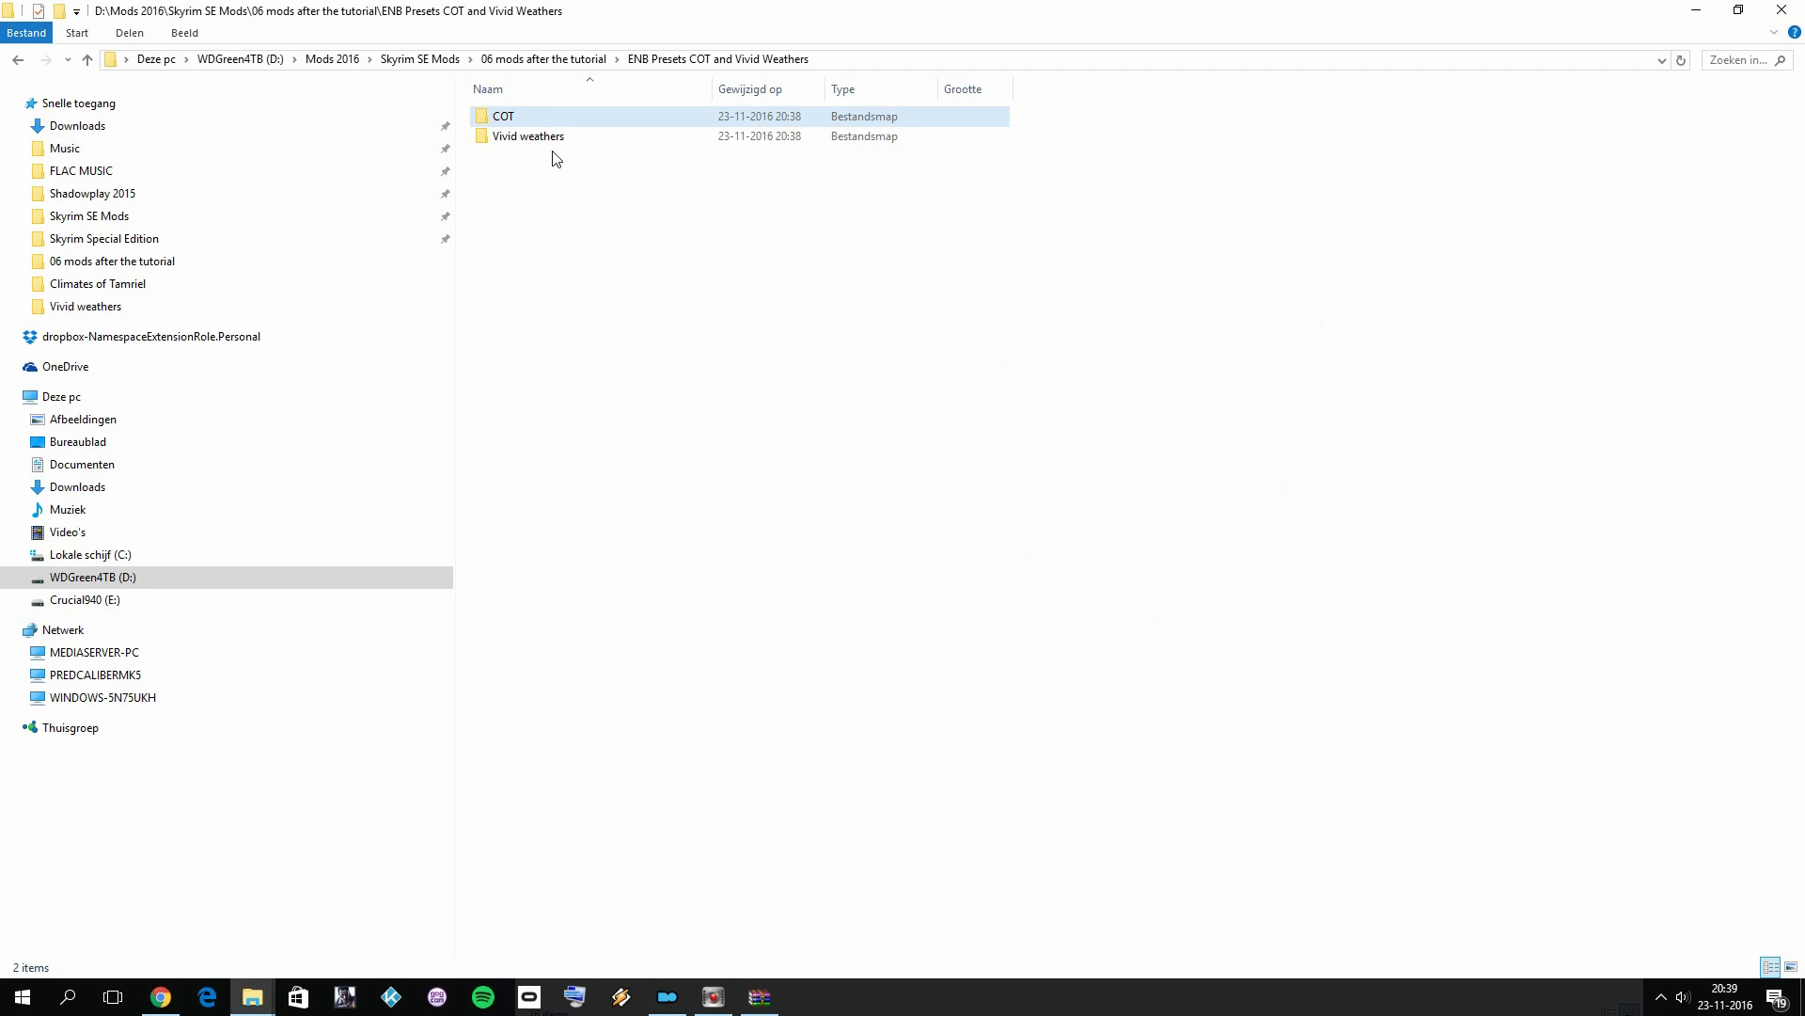
pyautogui.click(760, 997)
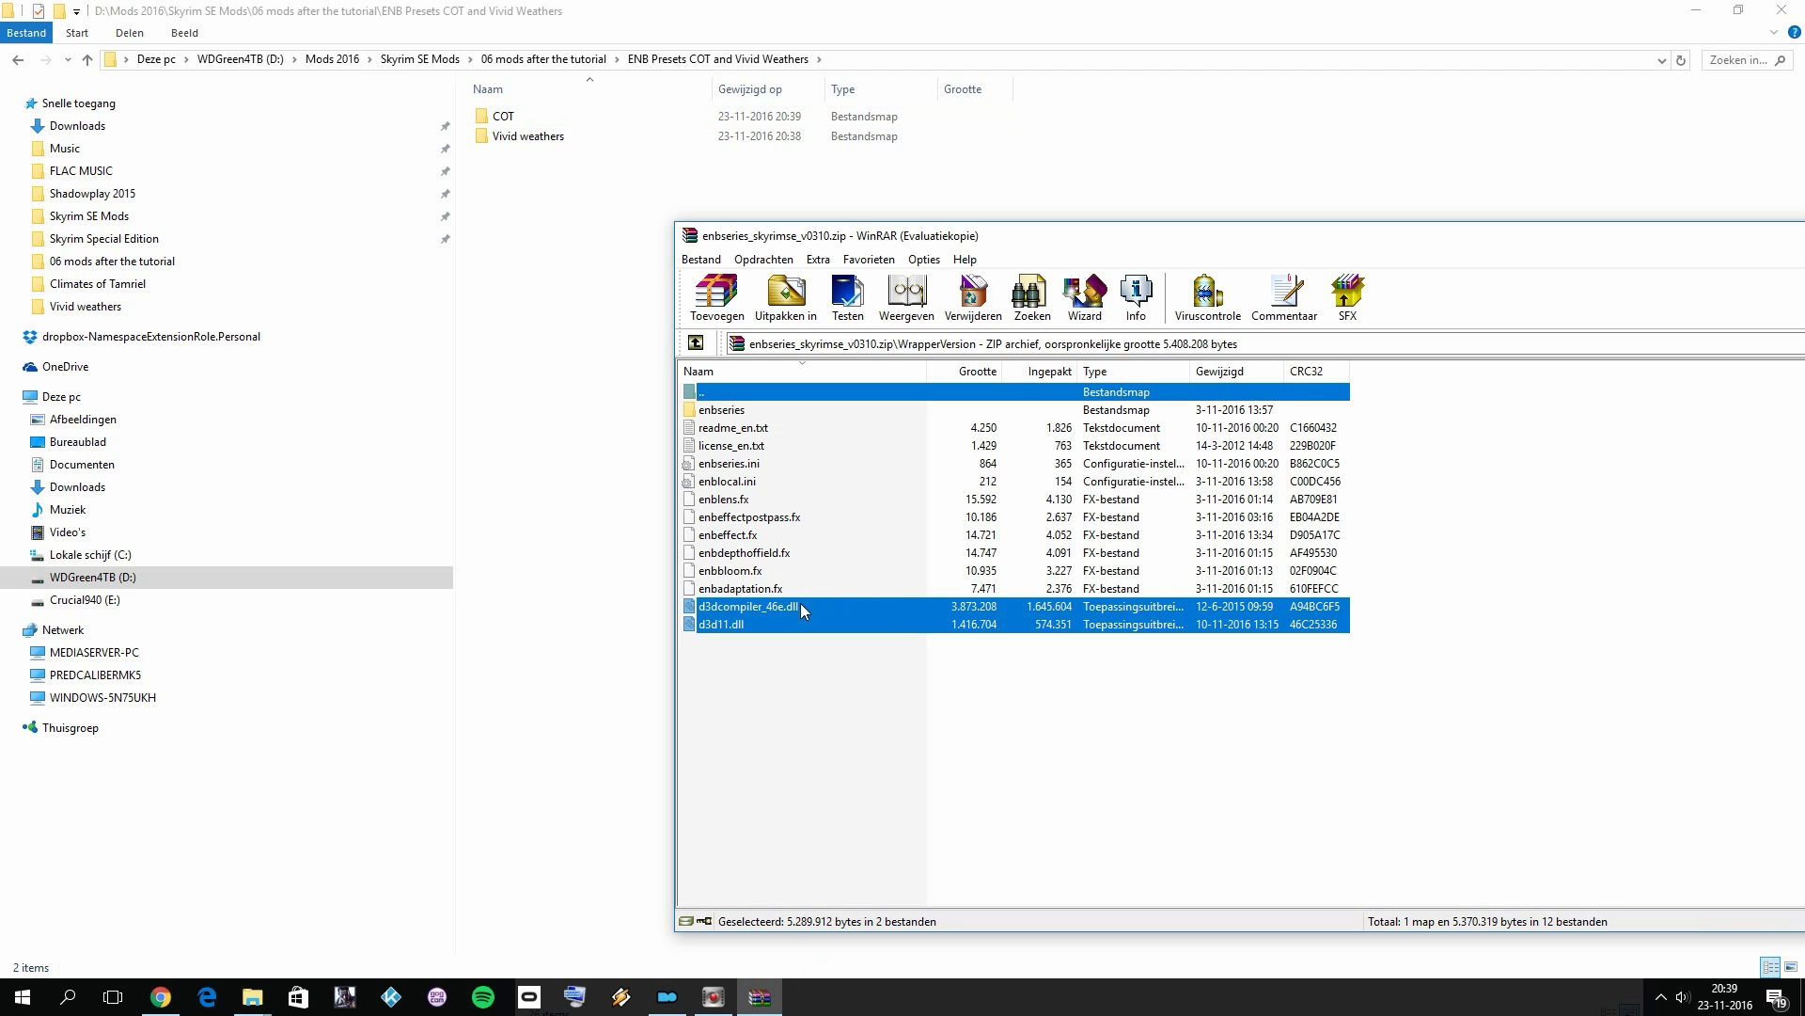
pyautogui.moveTo(802, 608); pyautogui.dragTo(548, 141)
# Check both folders for the dlls, close the archive, and return to 06 mods after the tutorial
pyautogui.doubleClick(549, 138)
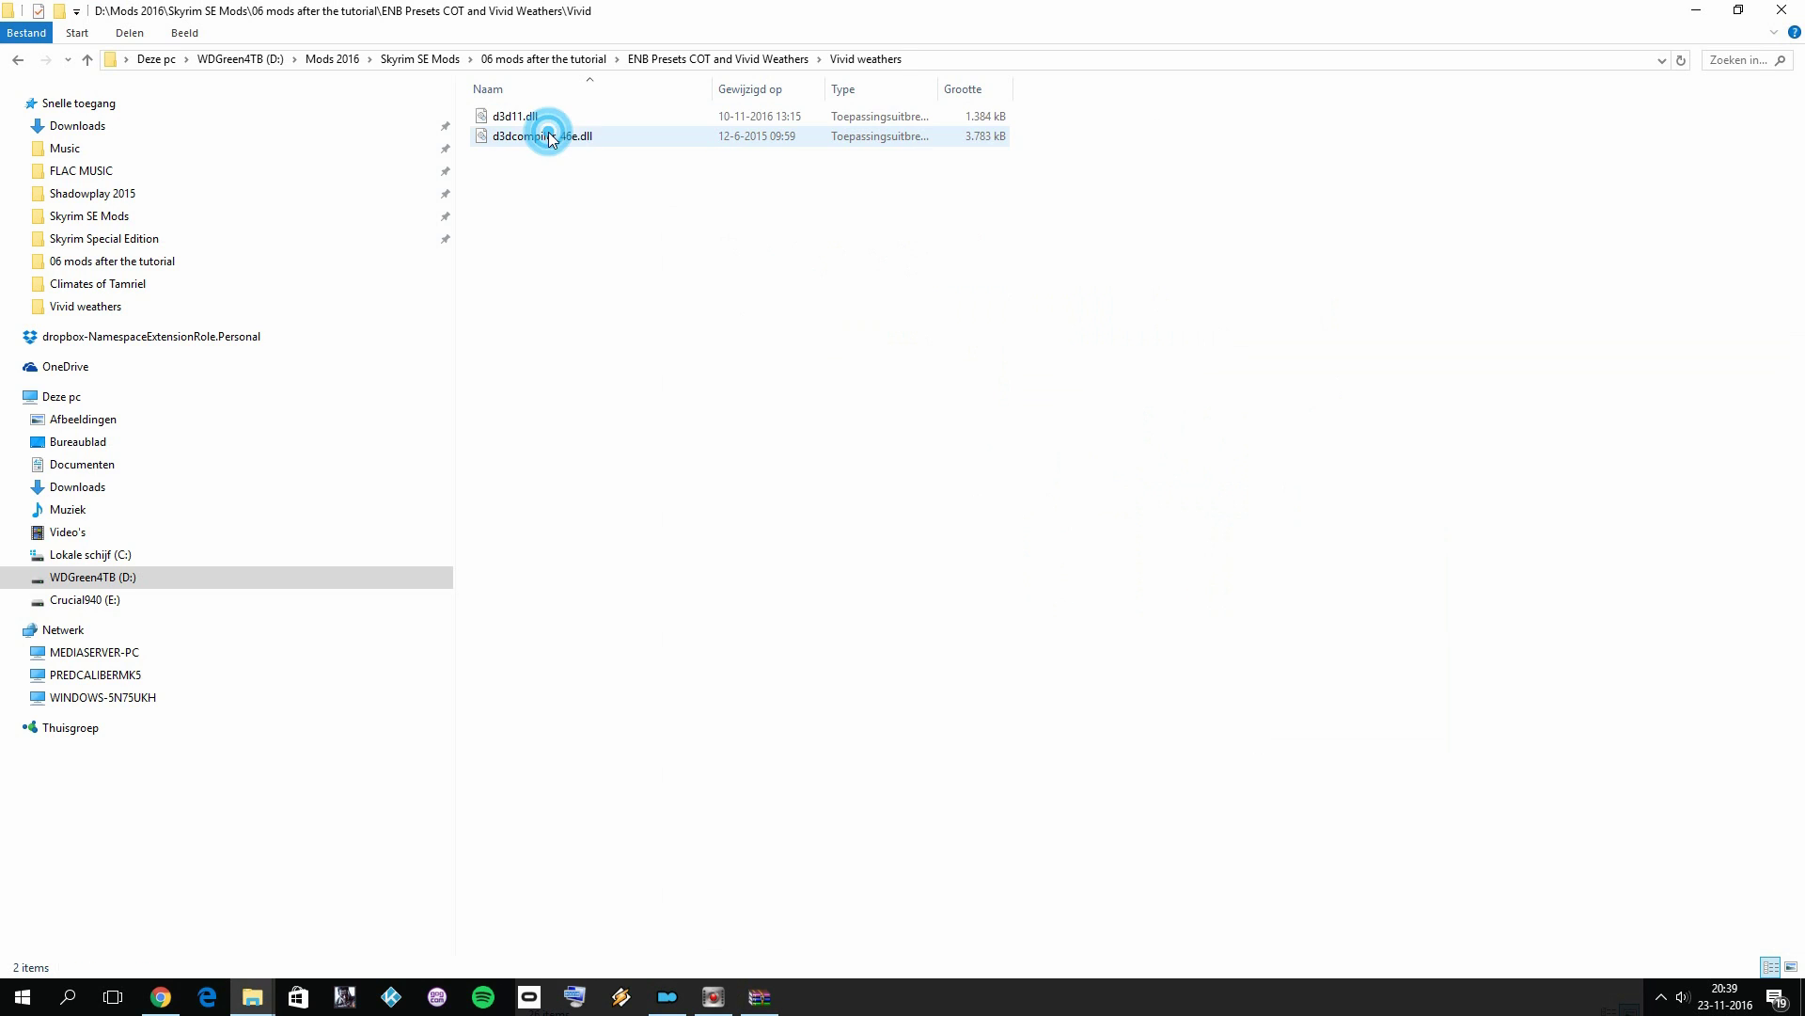
pyautogui.press('BackSpace')
pyautogui.doubleClick(519, 116)
pyautogui.press('BackSpace')
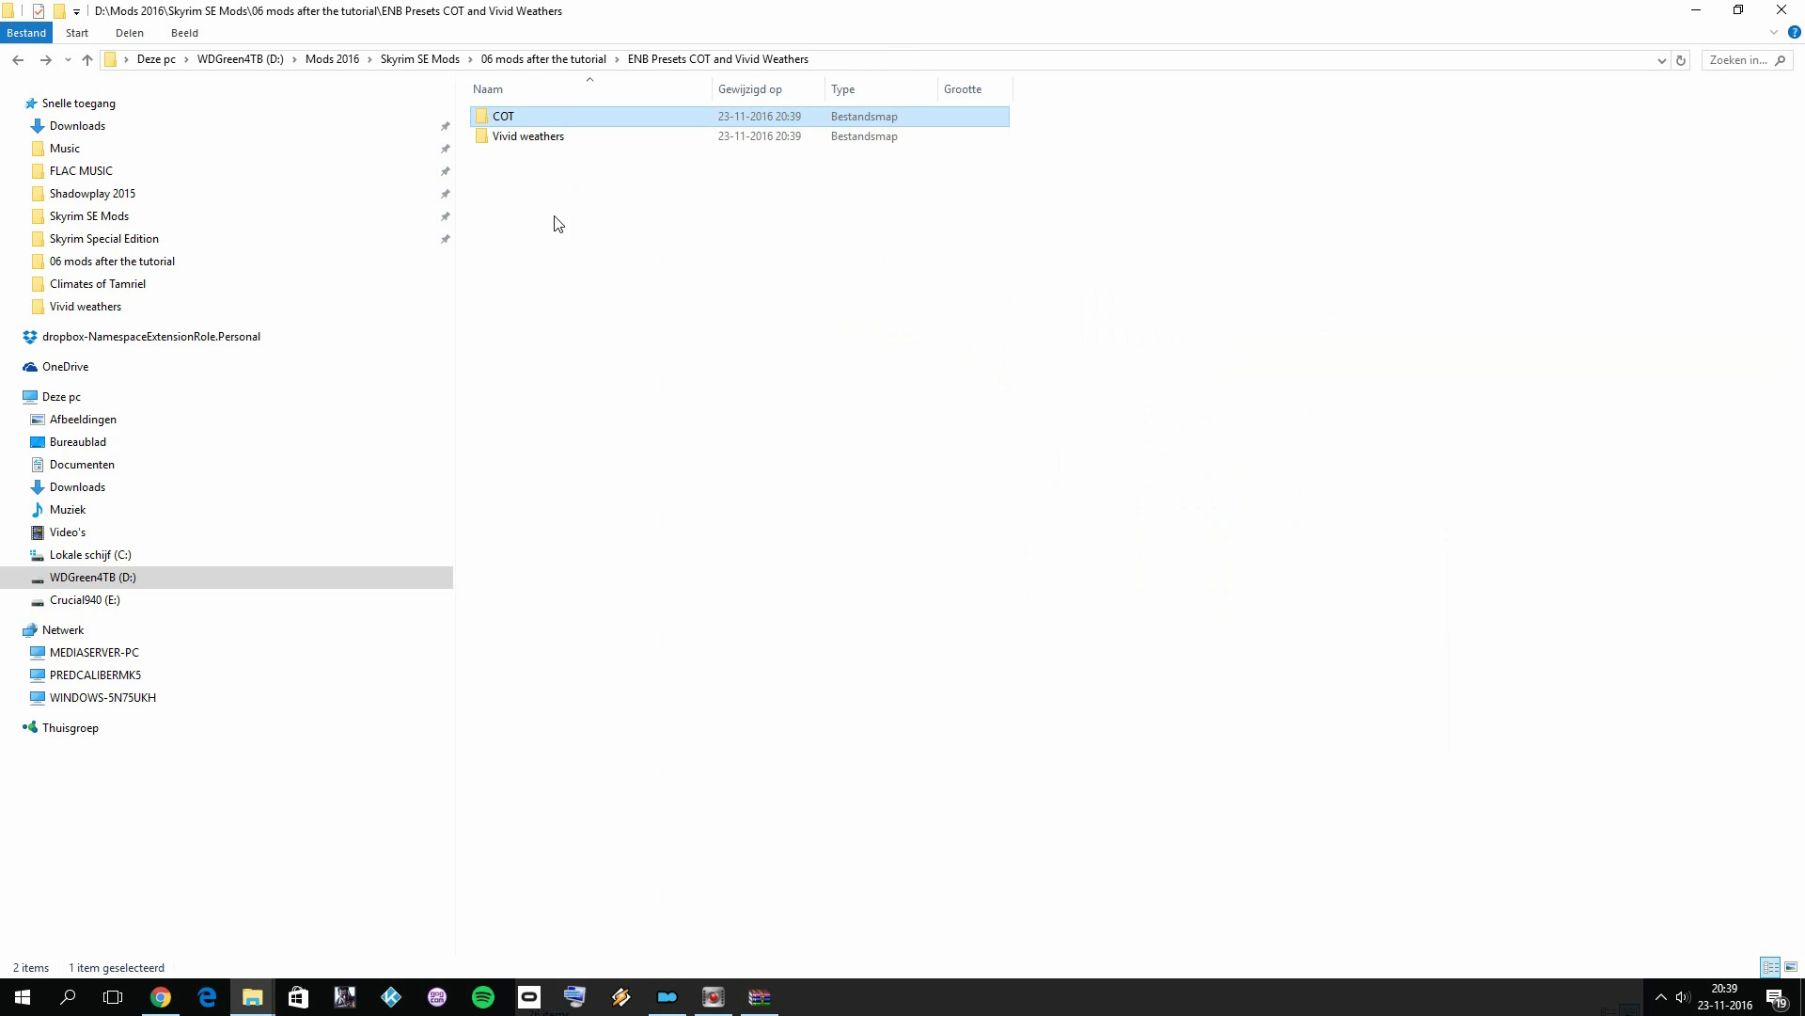
pyautogui.click(761, 997)
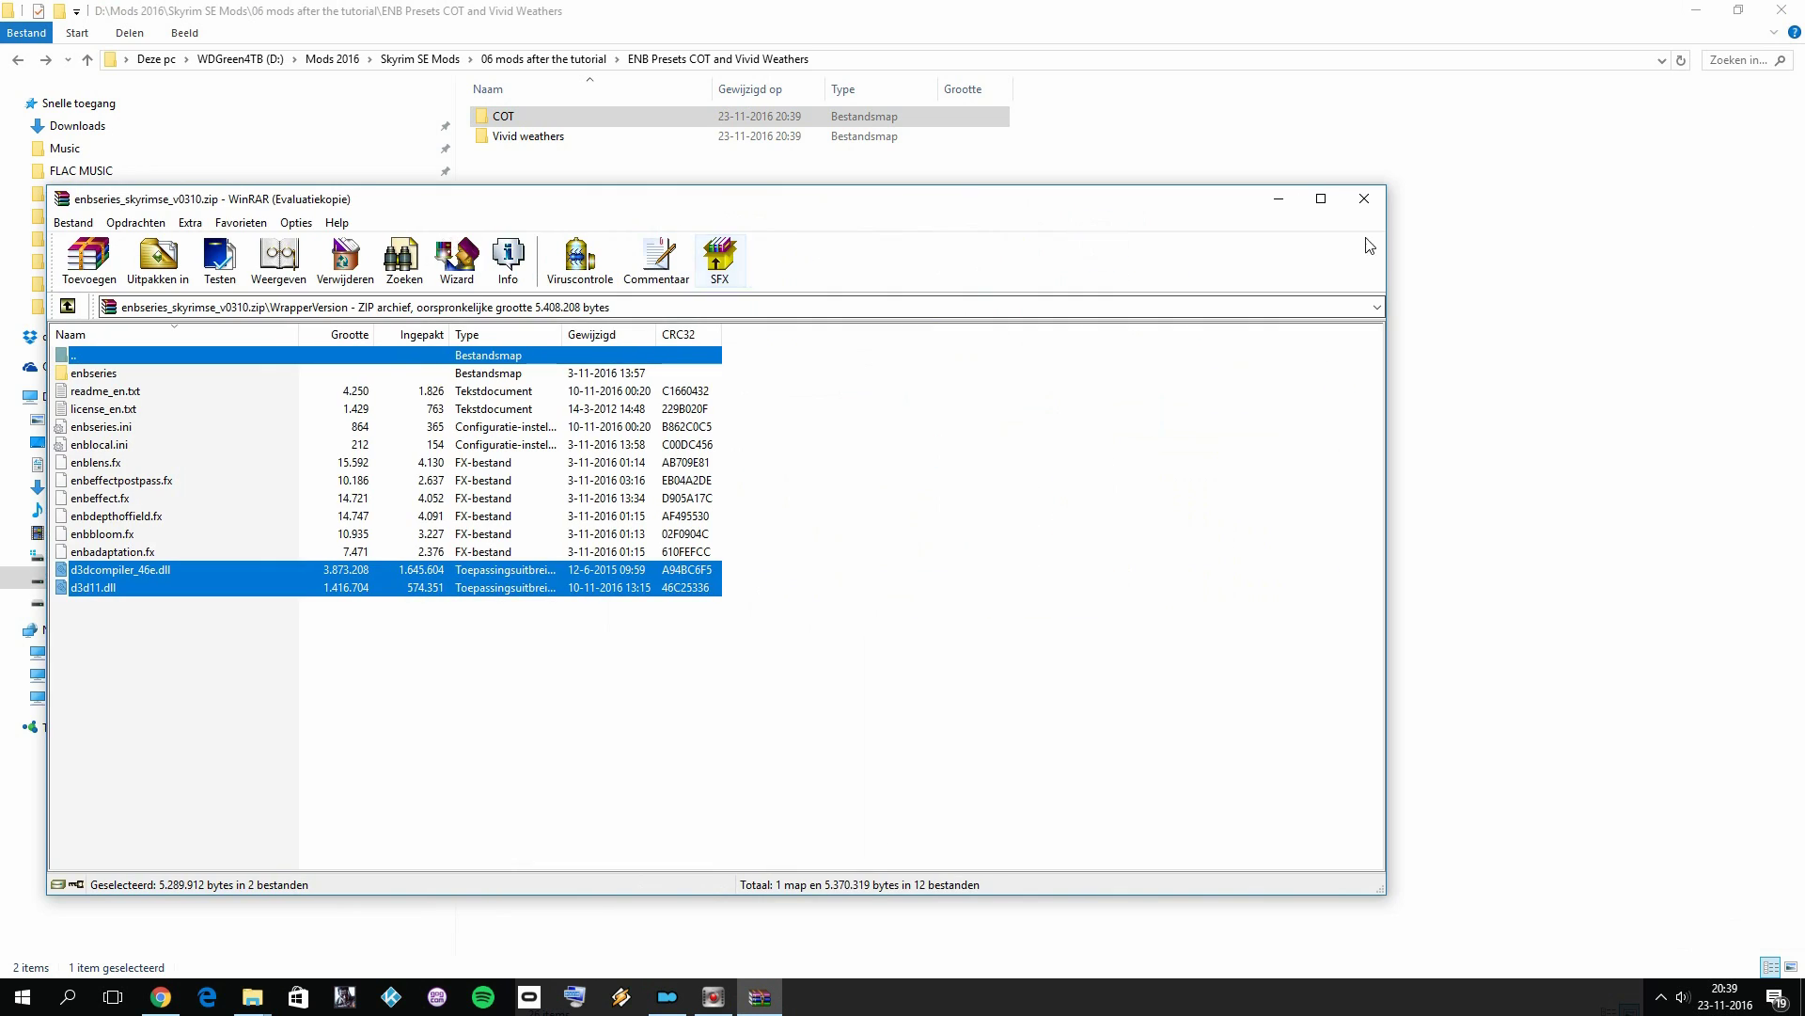
pyautogui.click(1364, 199)
pyautogui.press('BackSpace')
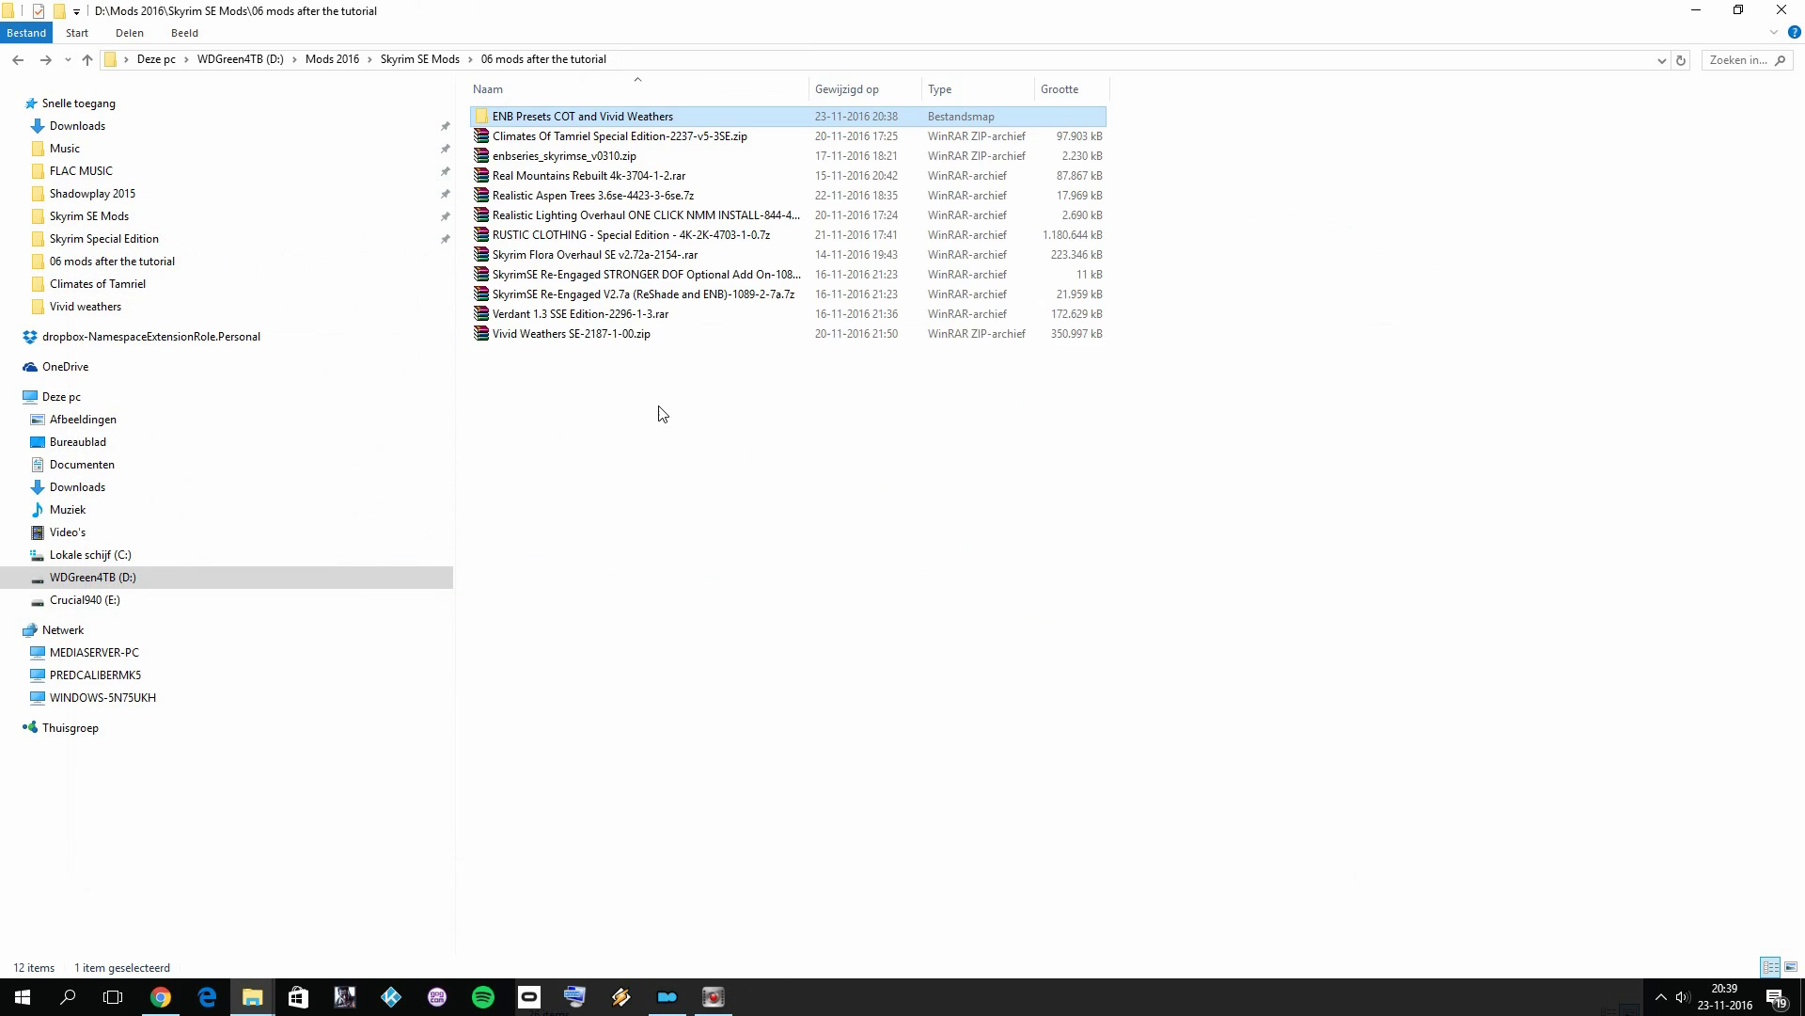
# Open the SkyrimSE Re-Engaged V2.7a archive at its Default Version (Install 1st always) folder
pyautogui.doubleClick(682, 294)
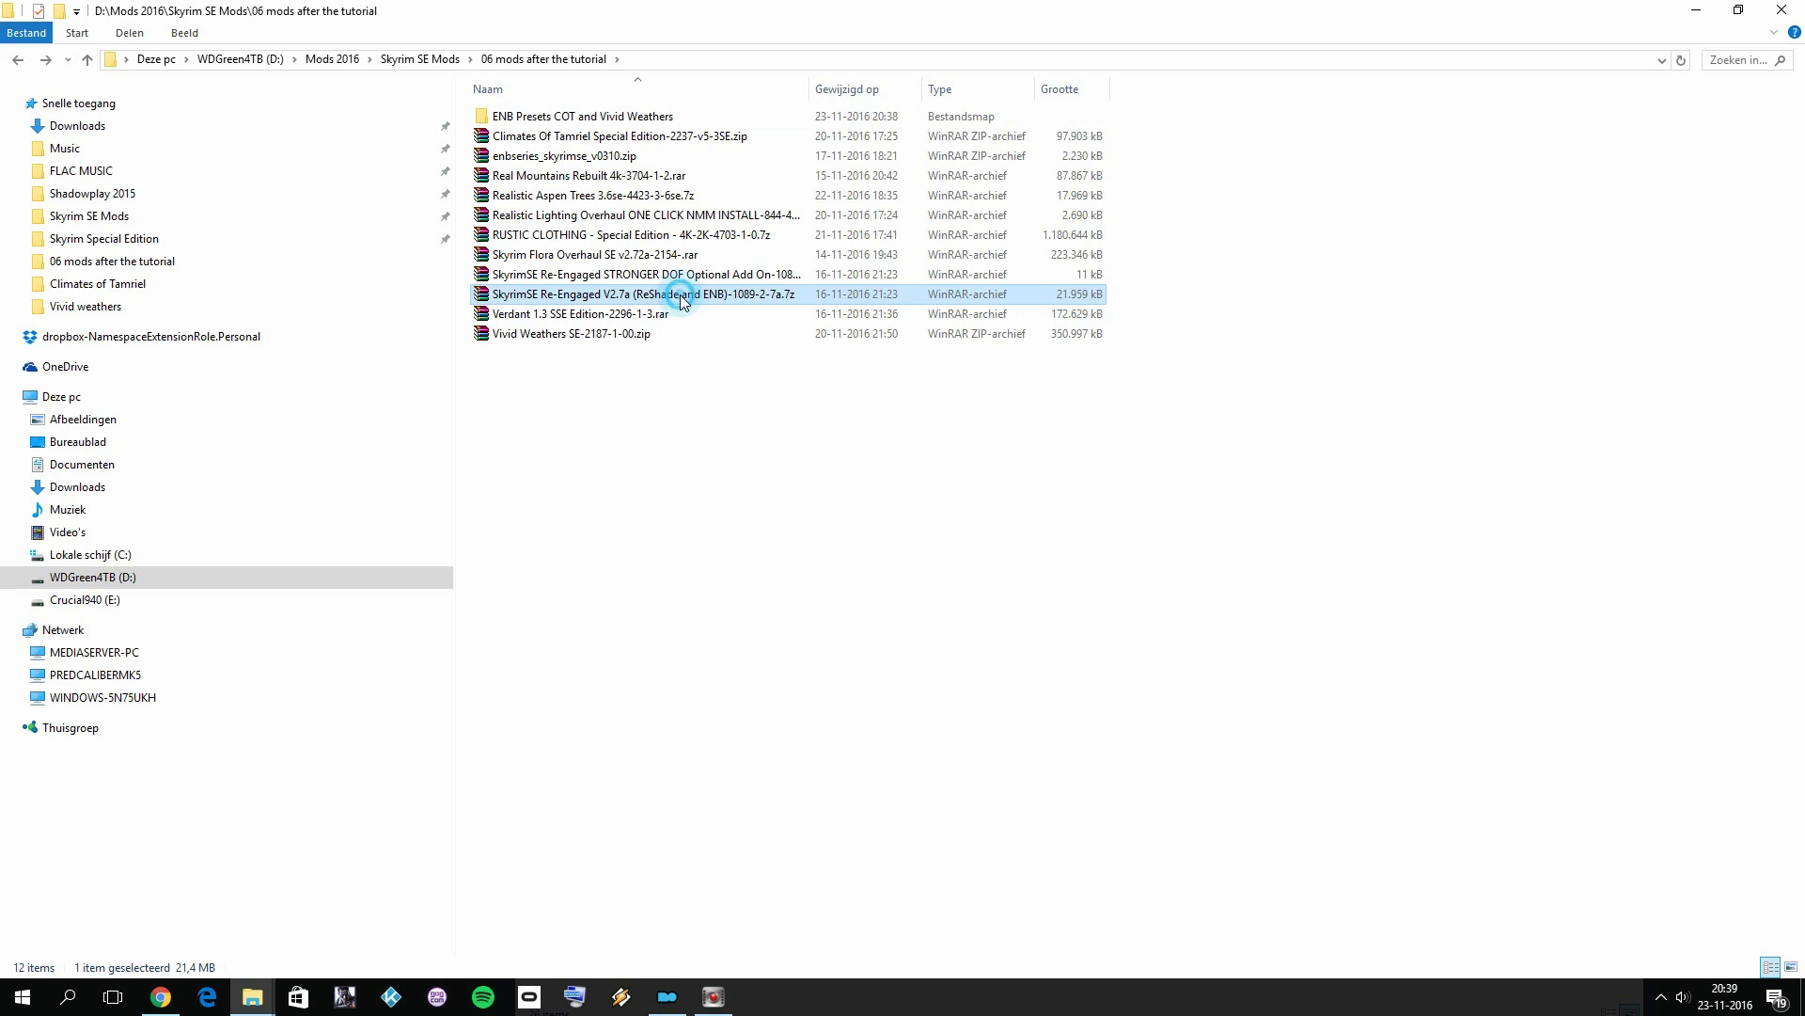
pyautogui.moveTo(669, 202); pyautogui.dragTo(1297, 150)
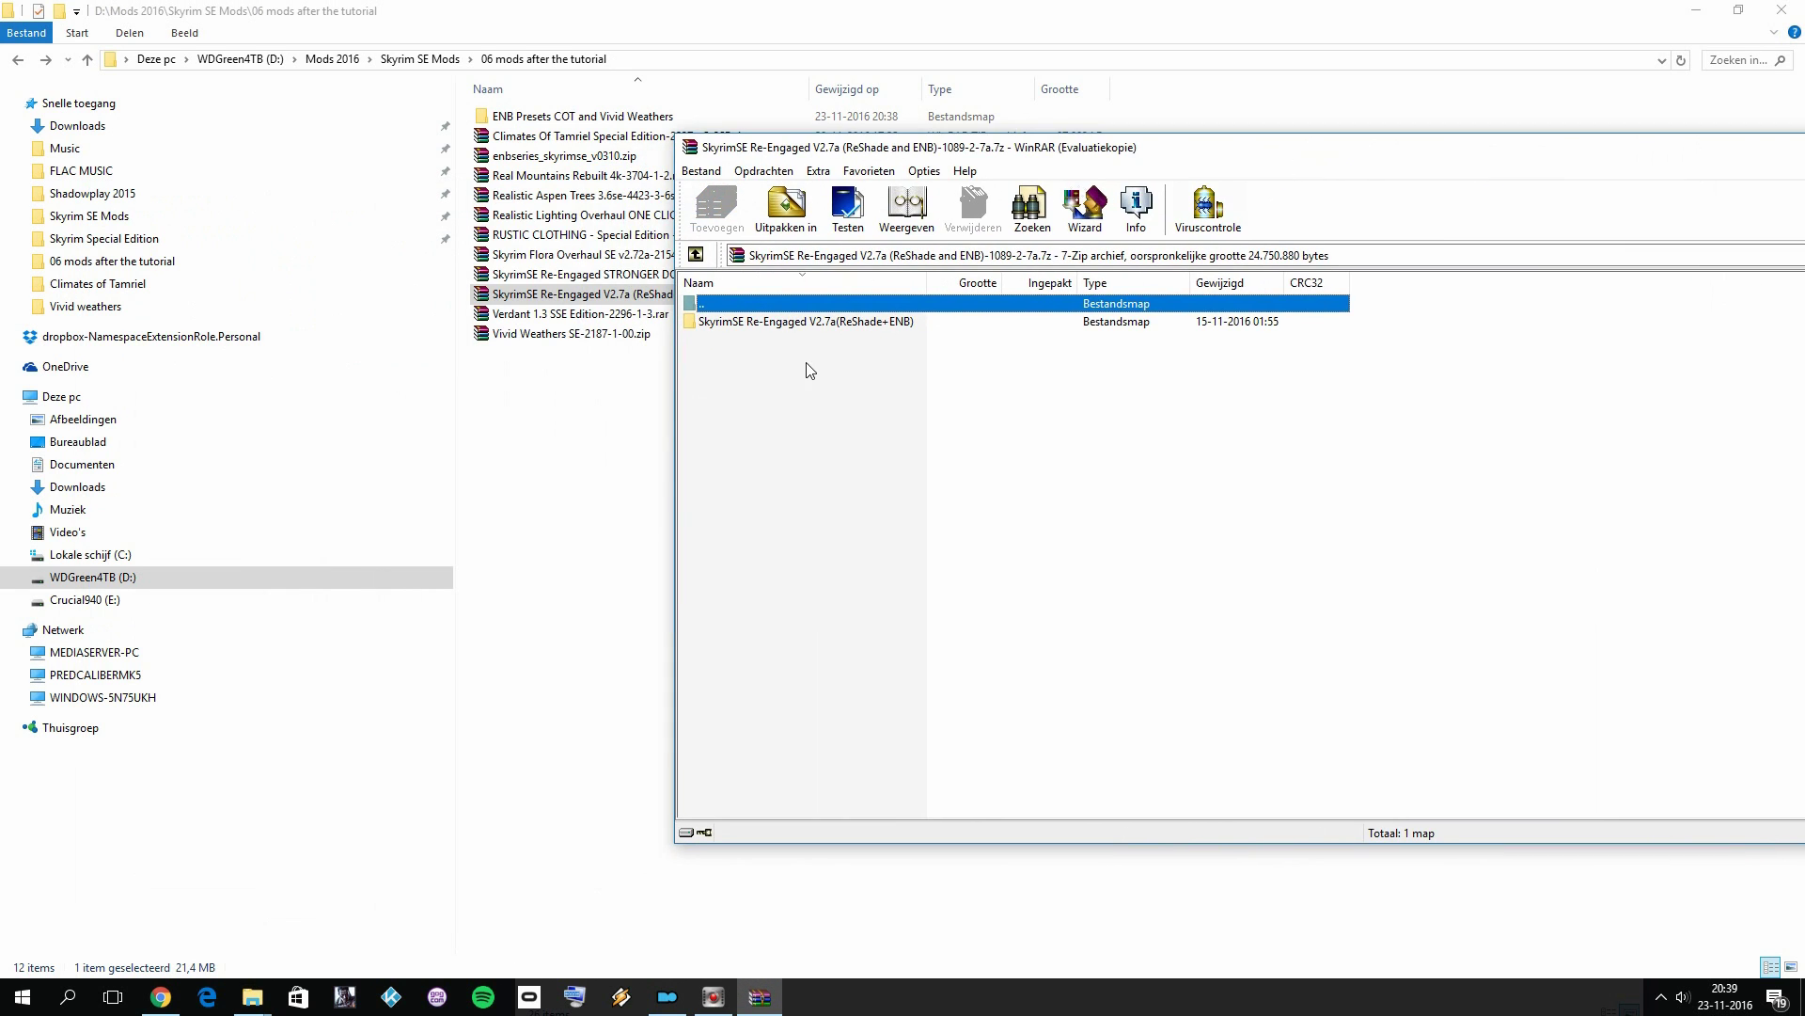
pyautogui.click(1488, 423)
pyautogui.doubleClick(767, 321)
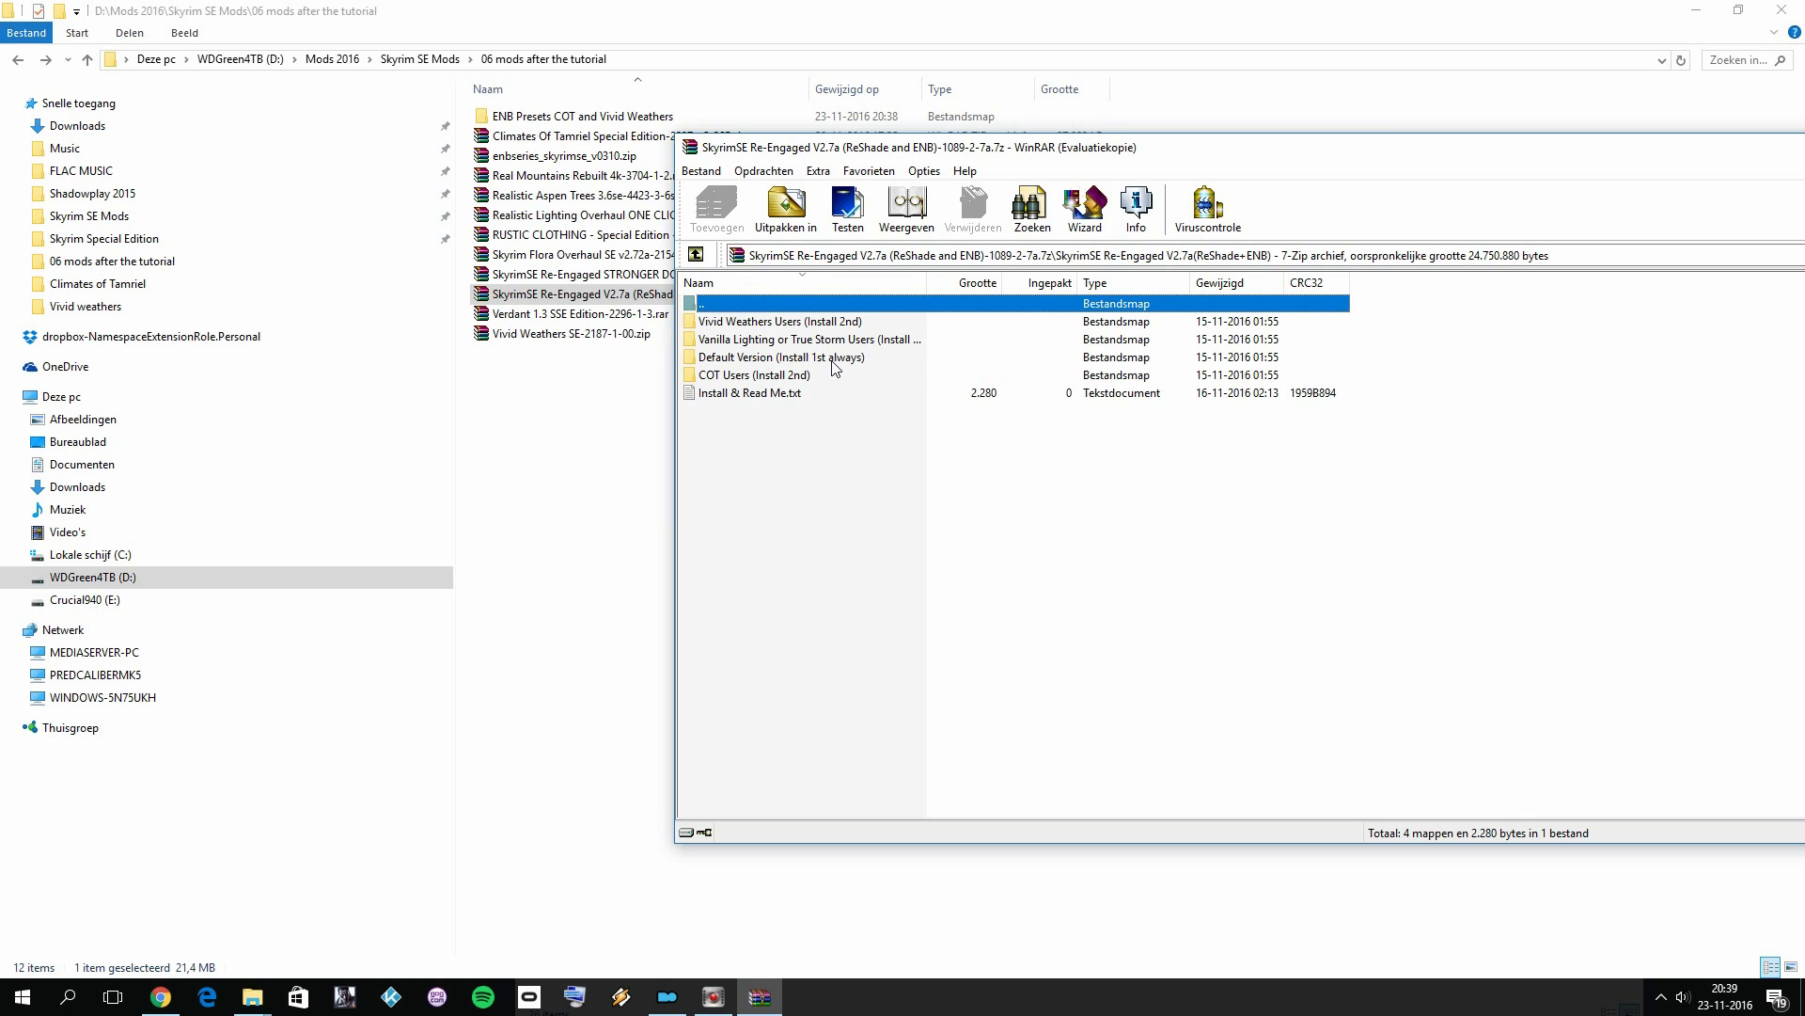
pyautogui.doubleClick(835, 358)
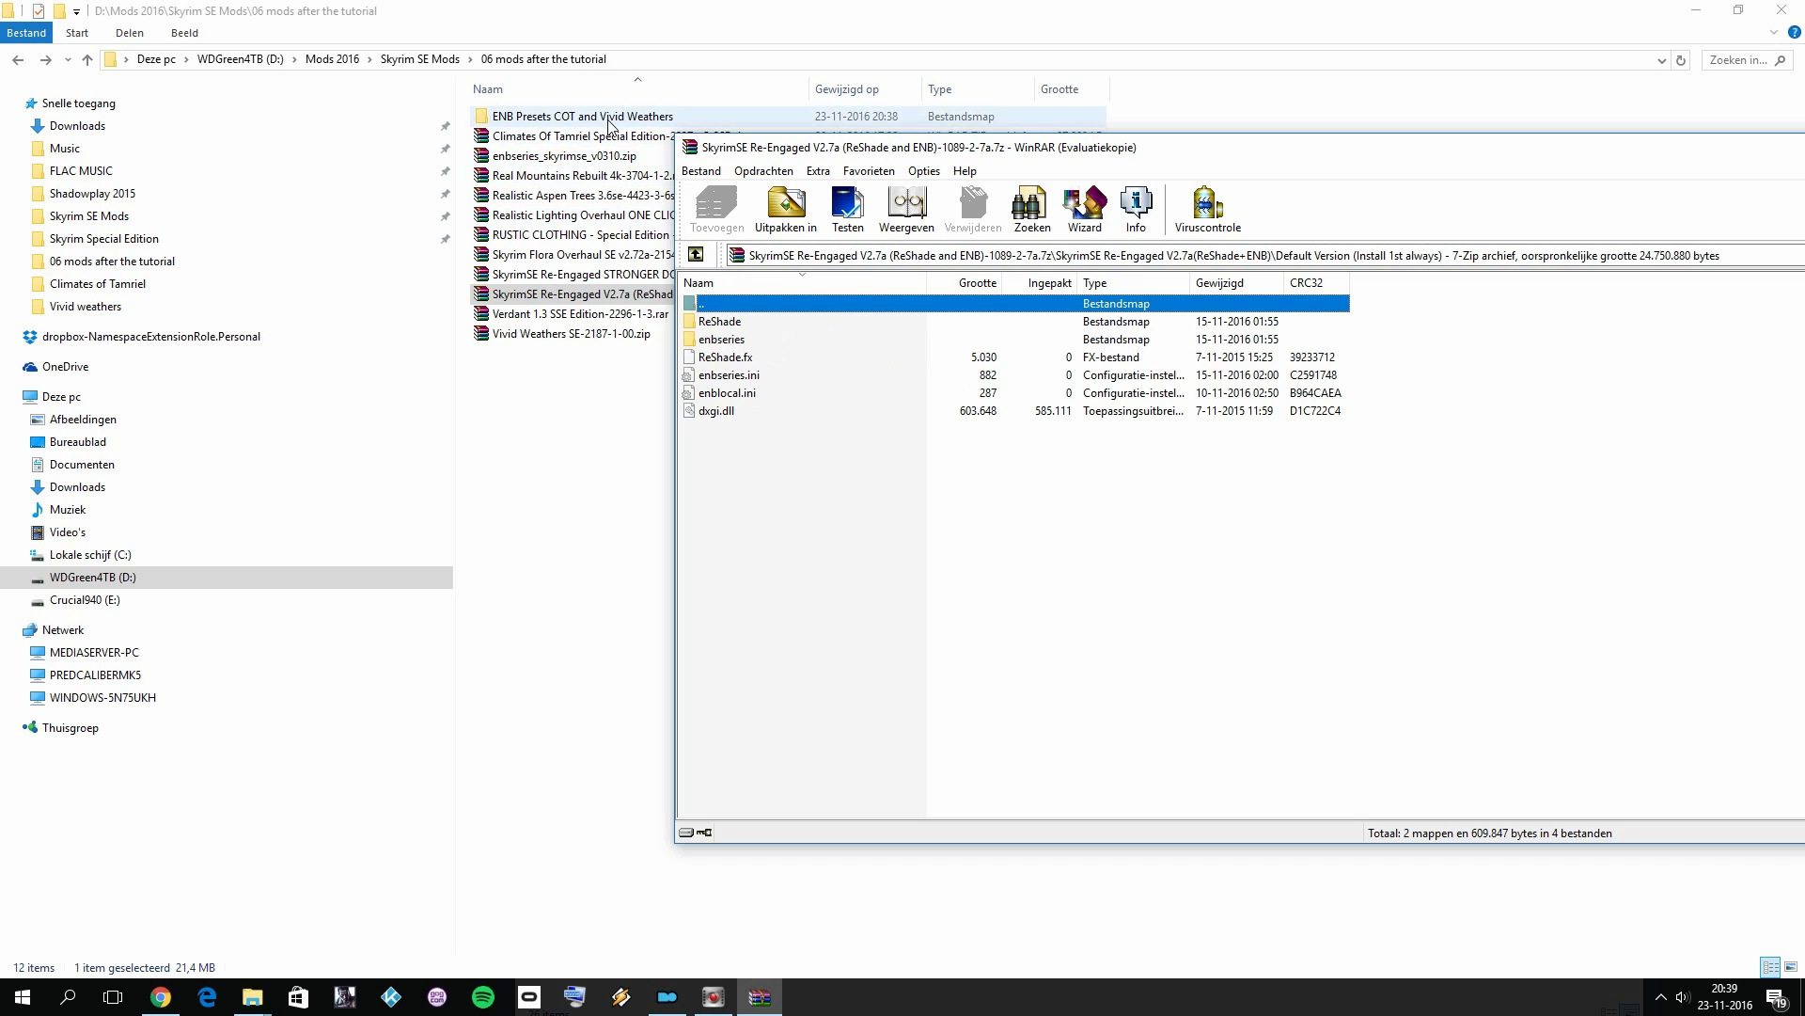
# Extract every Default Version item into the COT folder
pyautogui.moveTo(814, 474); pyautogui.dragTo(747, 323)
pyautogui.doubleClick(564, 117)
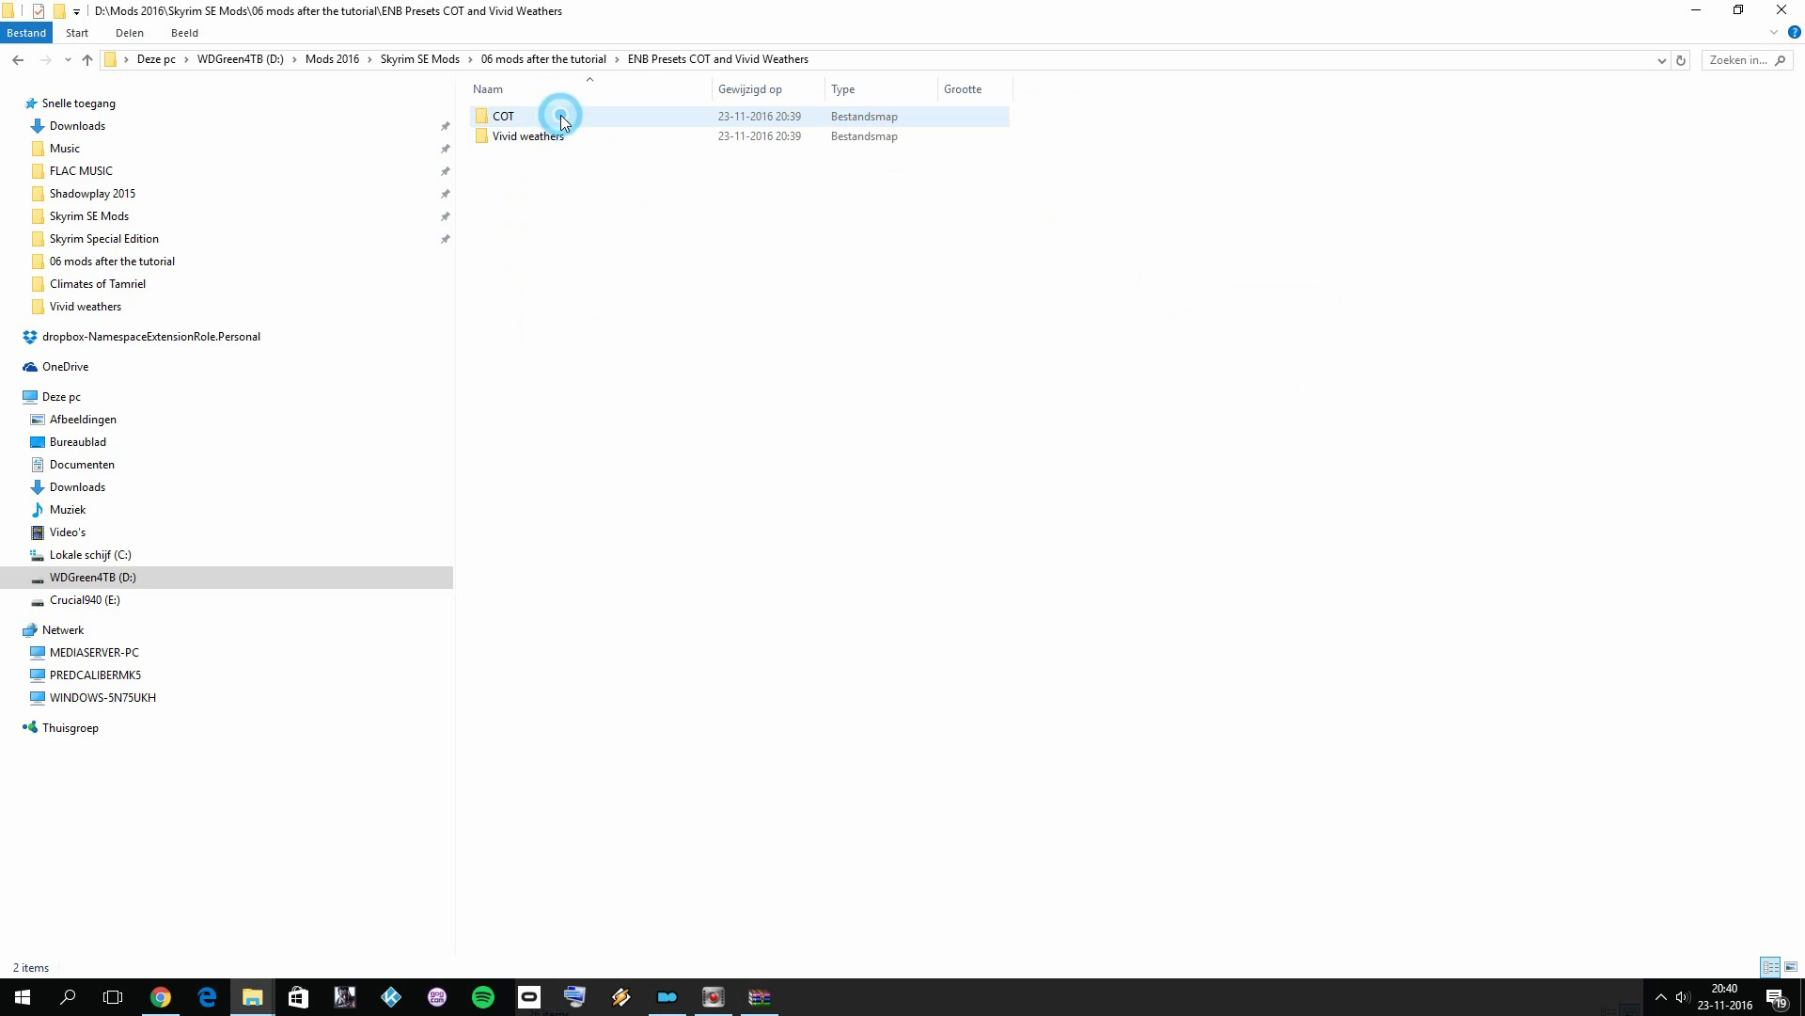
pyautogui.click(760, 996)
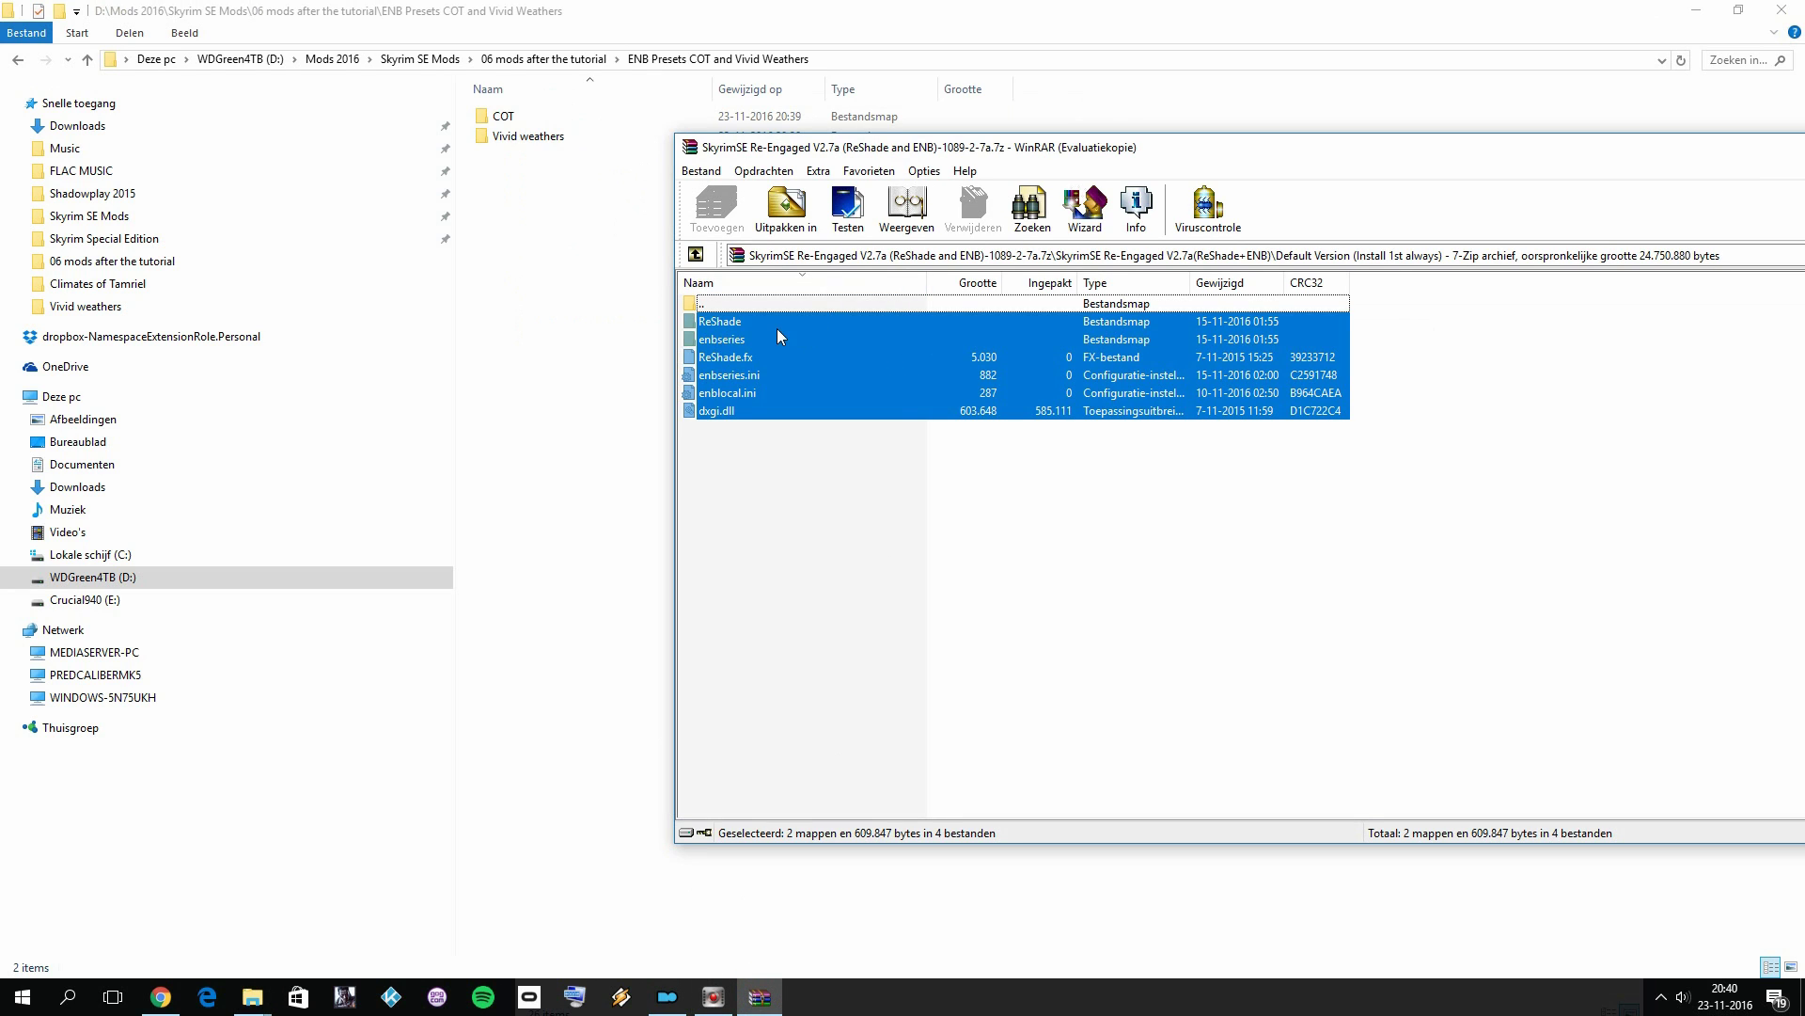
pyautogui.moveTo(752, 324); pyautogui.dragTo(514, 121)
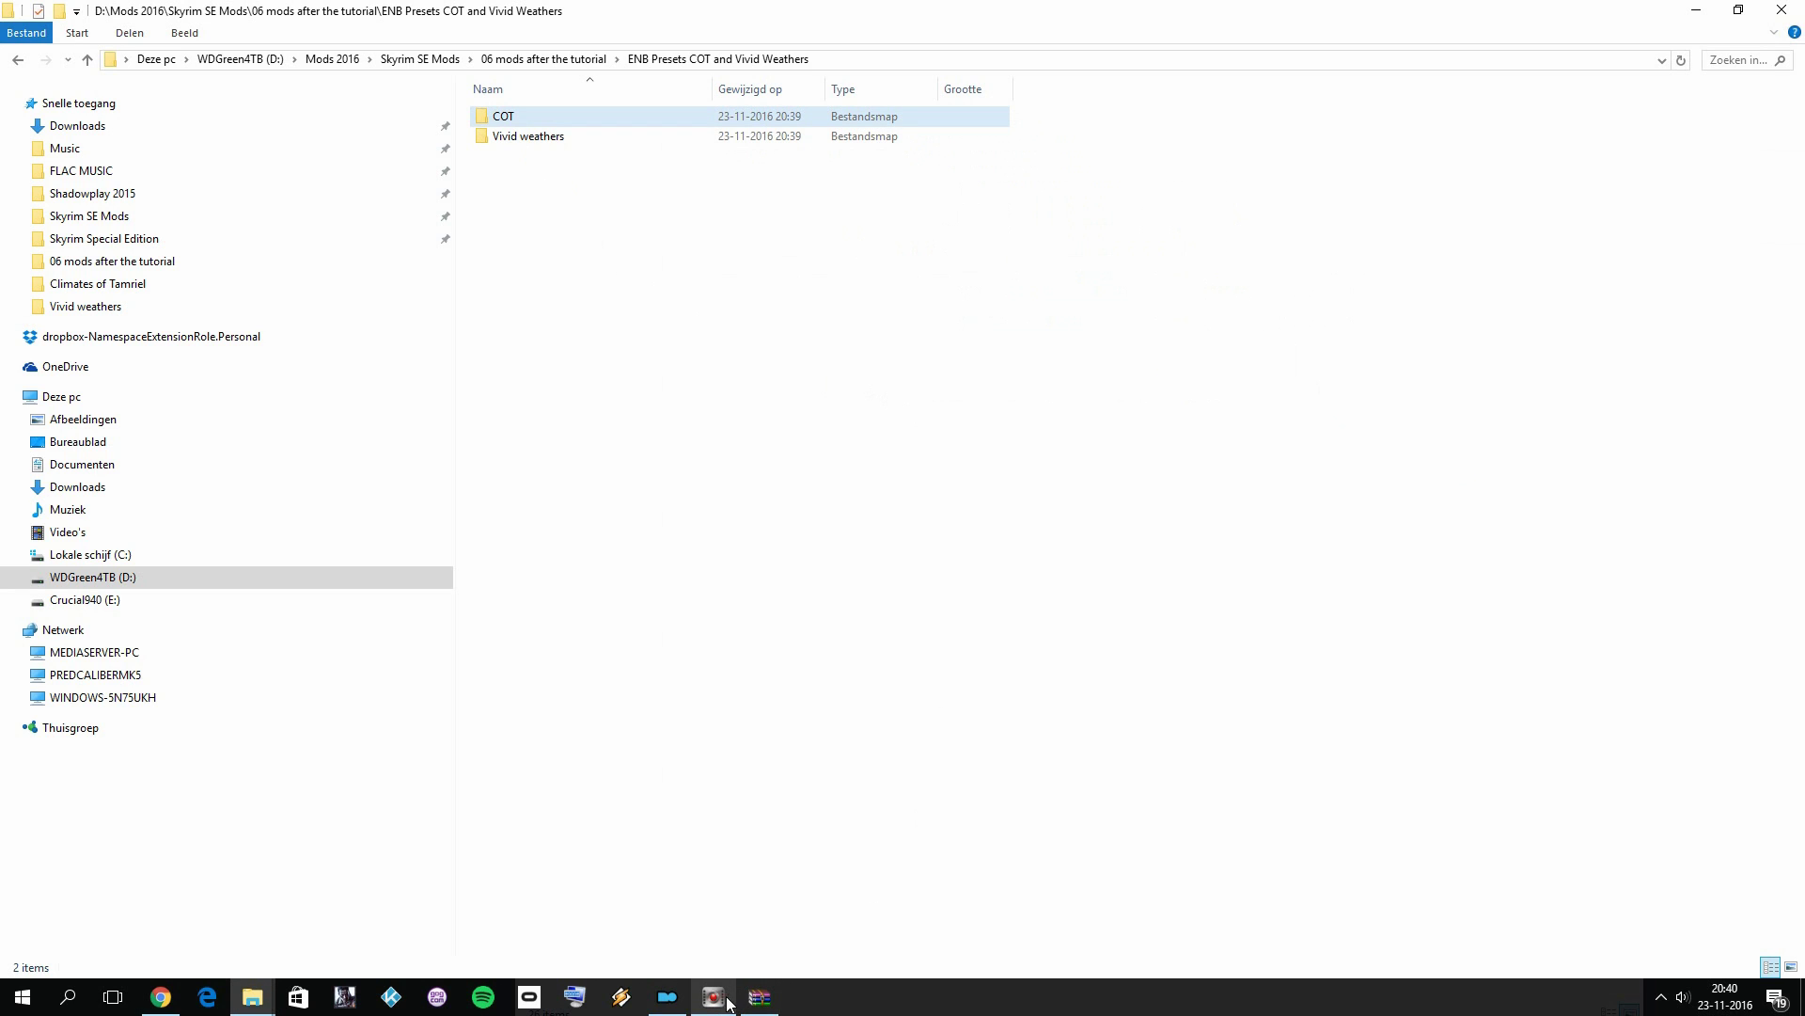
# Extract the same Default Version files into Vivid weathers, then check both preset folders
pyautogui.click(760, 996)
pyautogui.moveTo(744, 325); pyautogui.dragTo(566, 138)
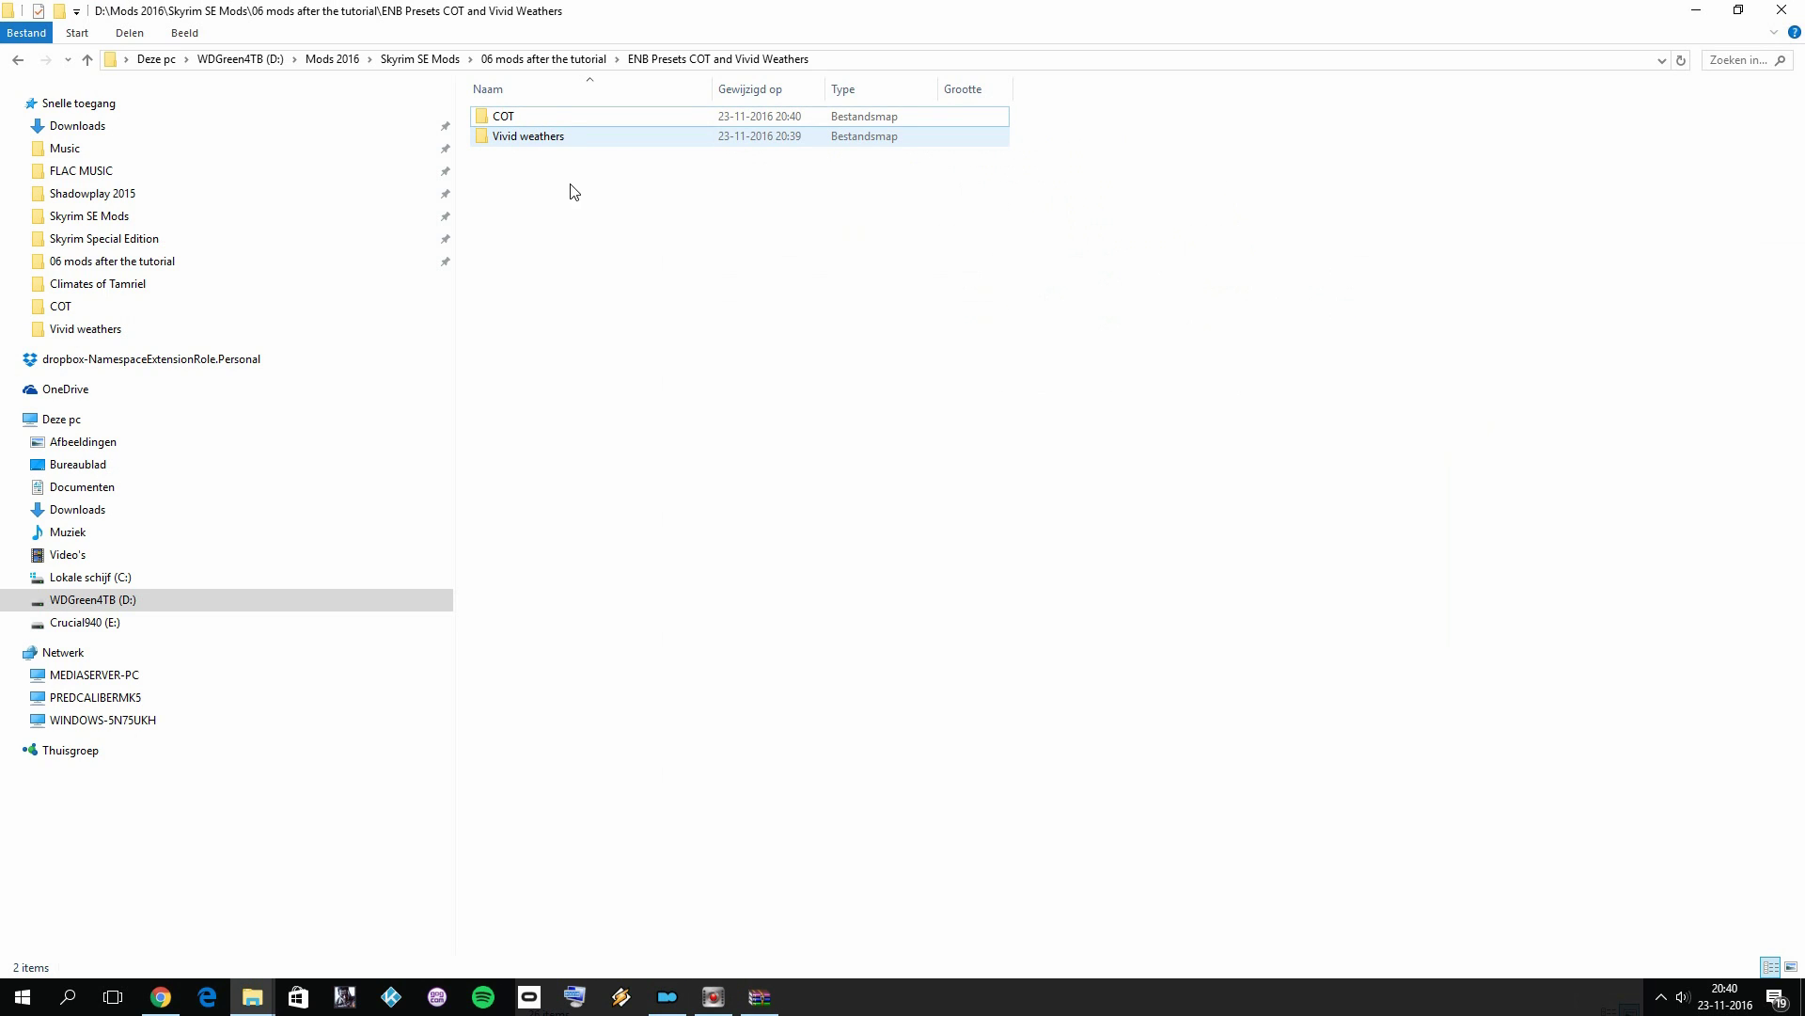
pyautogui.click(564, 195)
pyautogui.doubleClick(547, 140)
pyautogui.press('BackSpace')
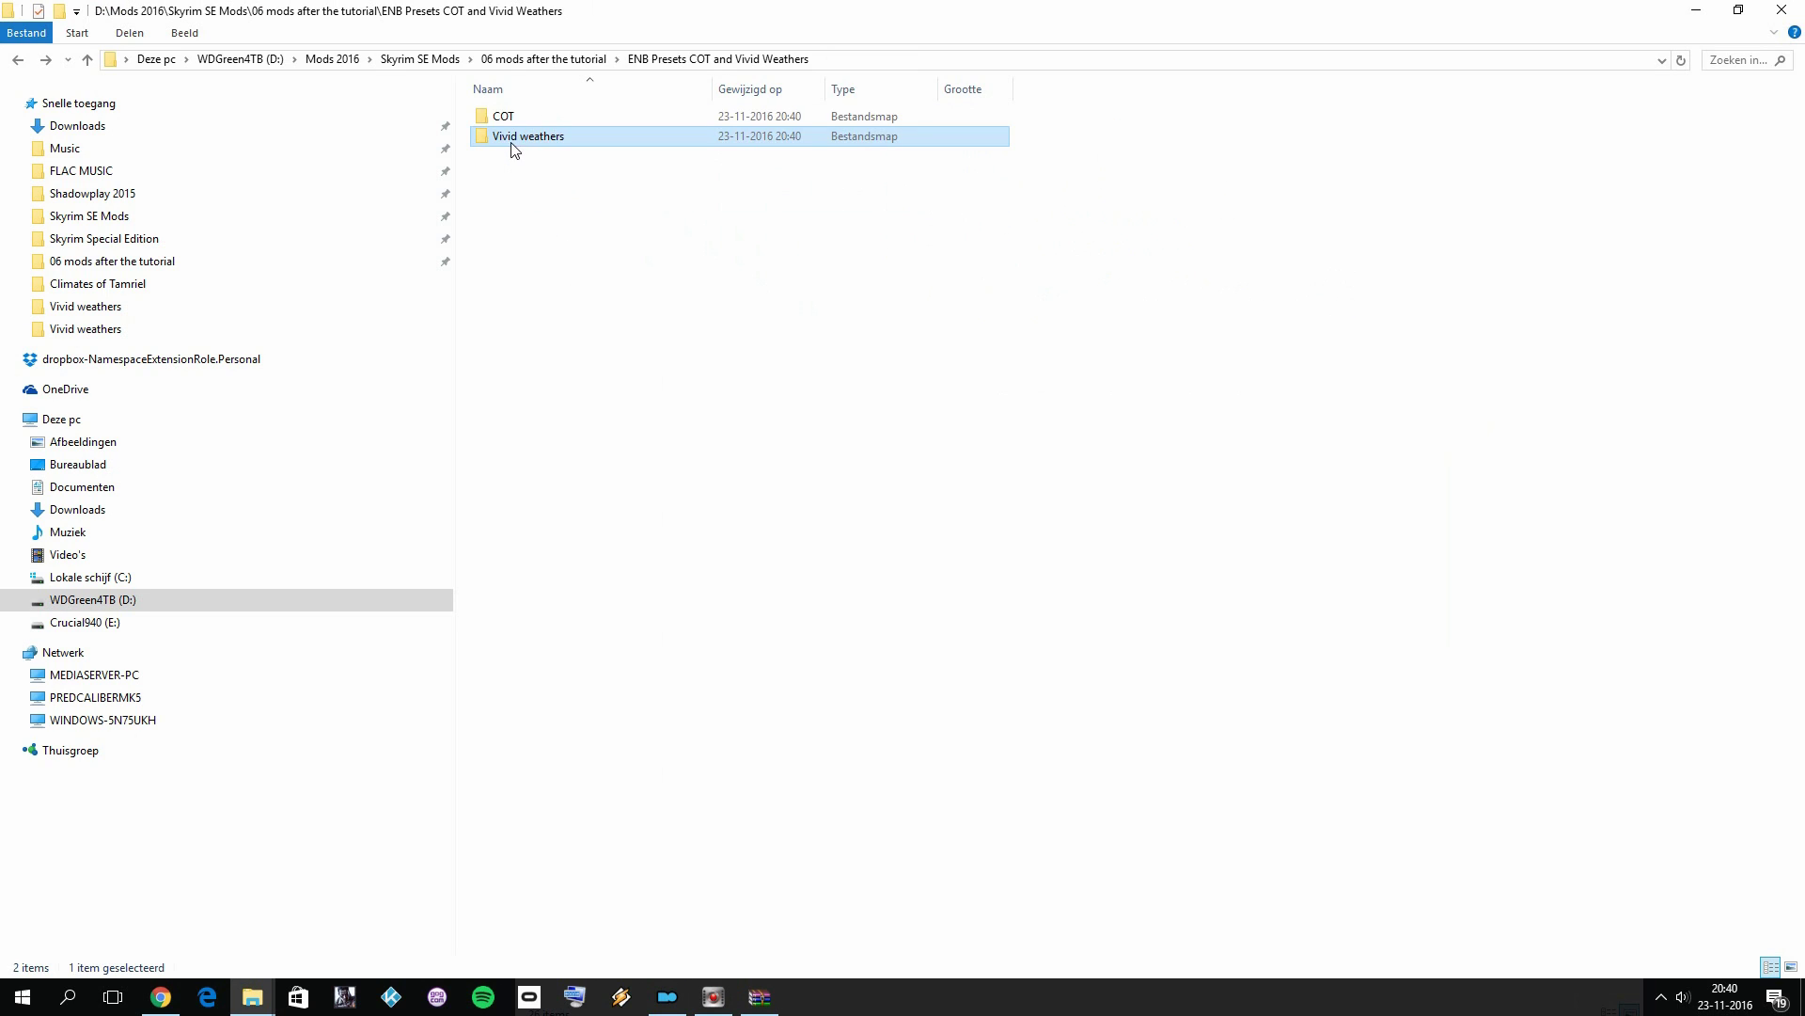
pyautogui.doubleClick(512, 118)
pyautogui.press('BackSpace')
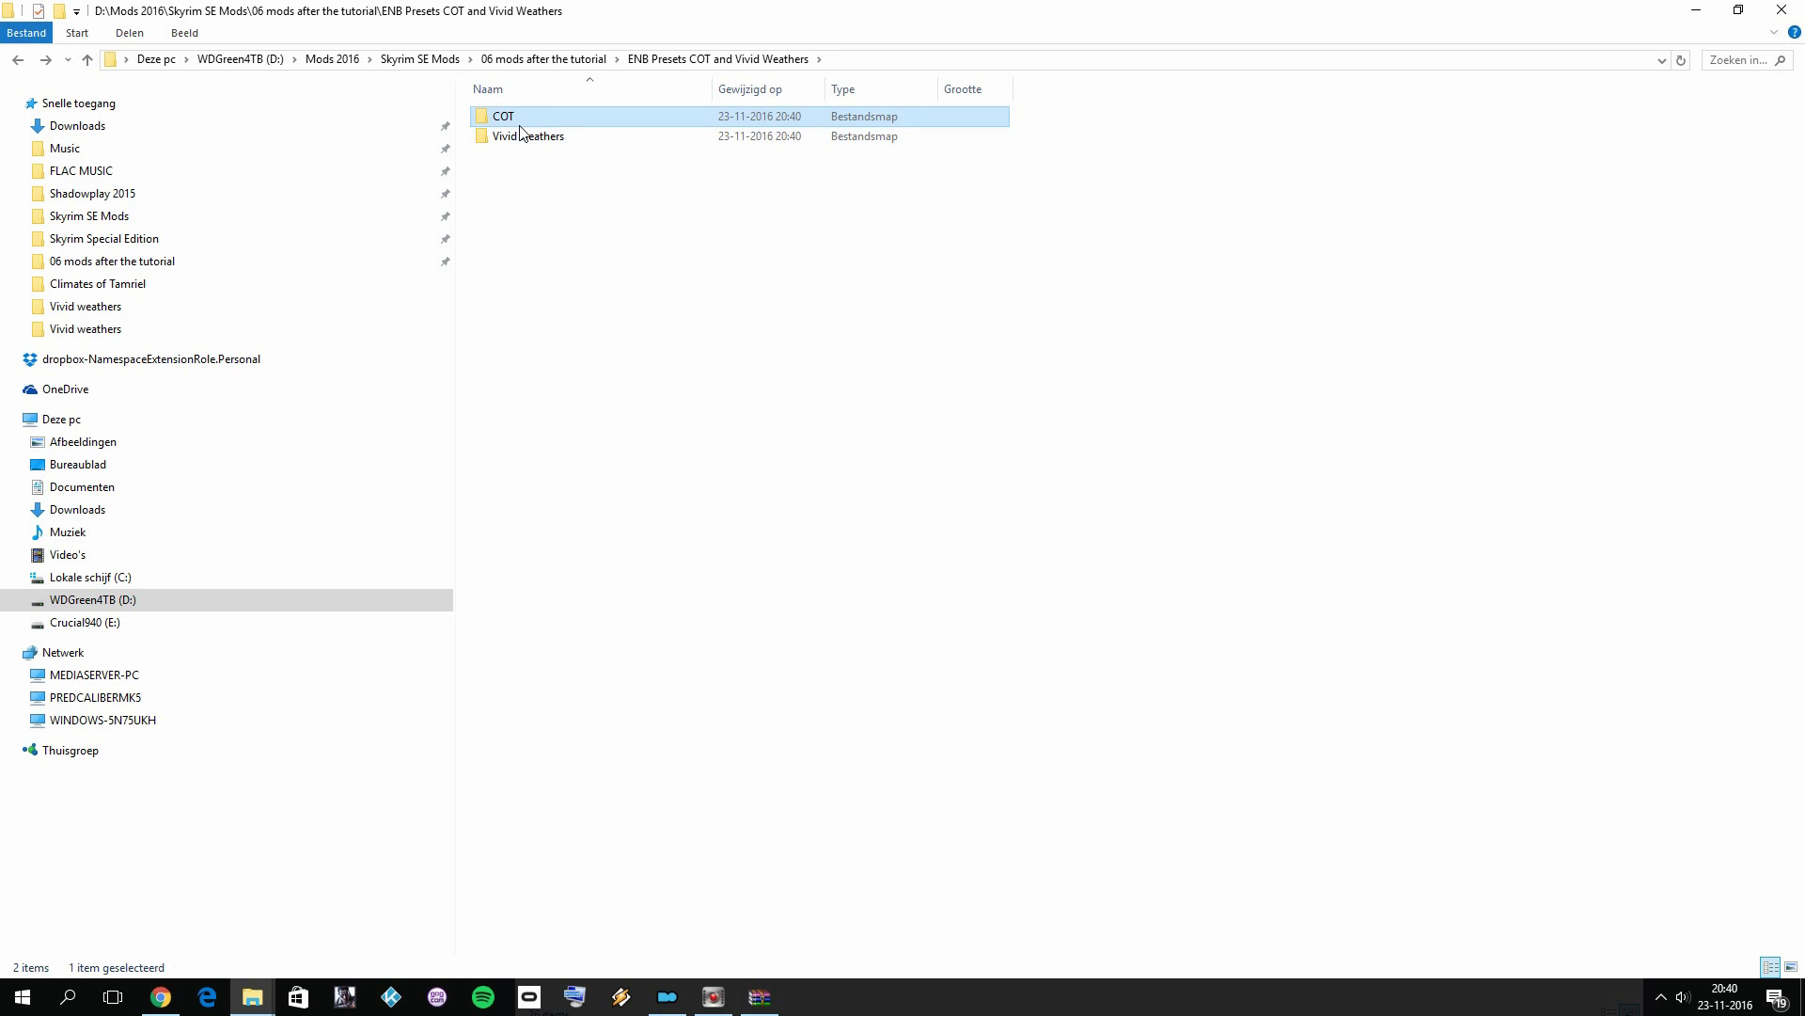
# Go back up to the archive's top-level preset folders
pyautogui.click(760, 996)
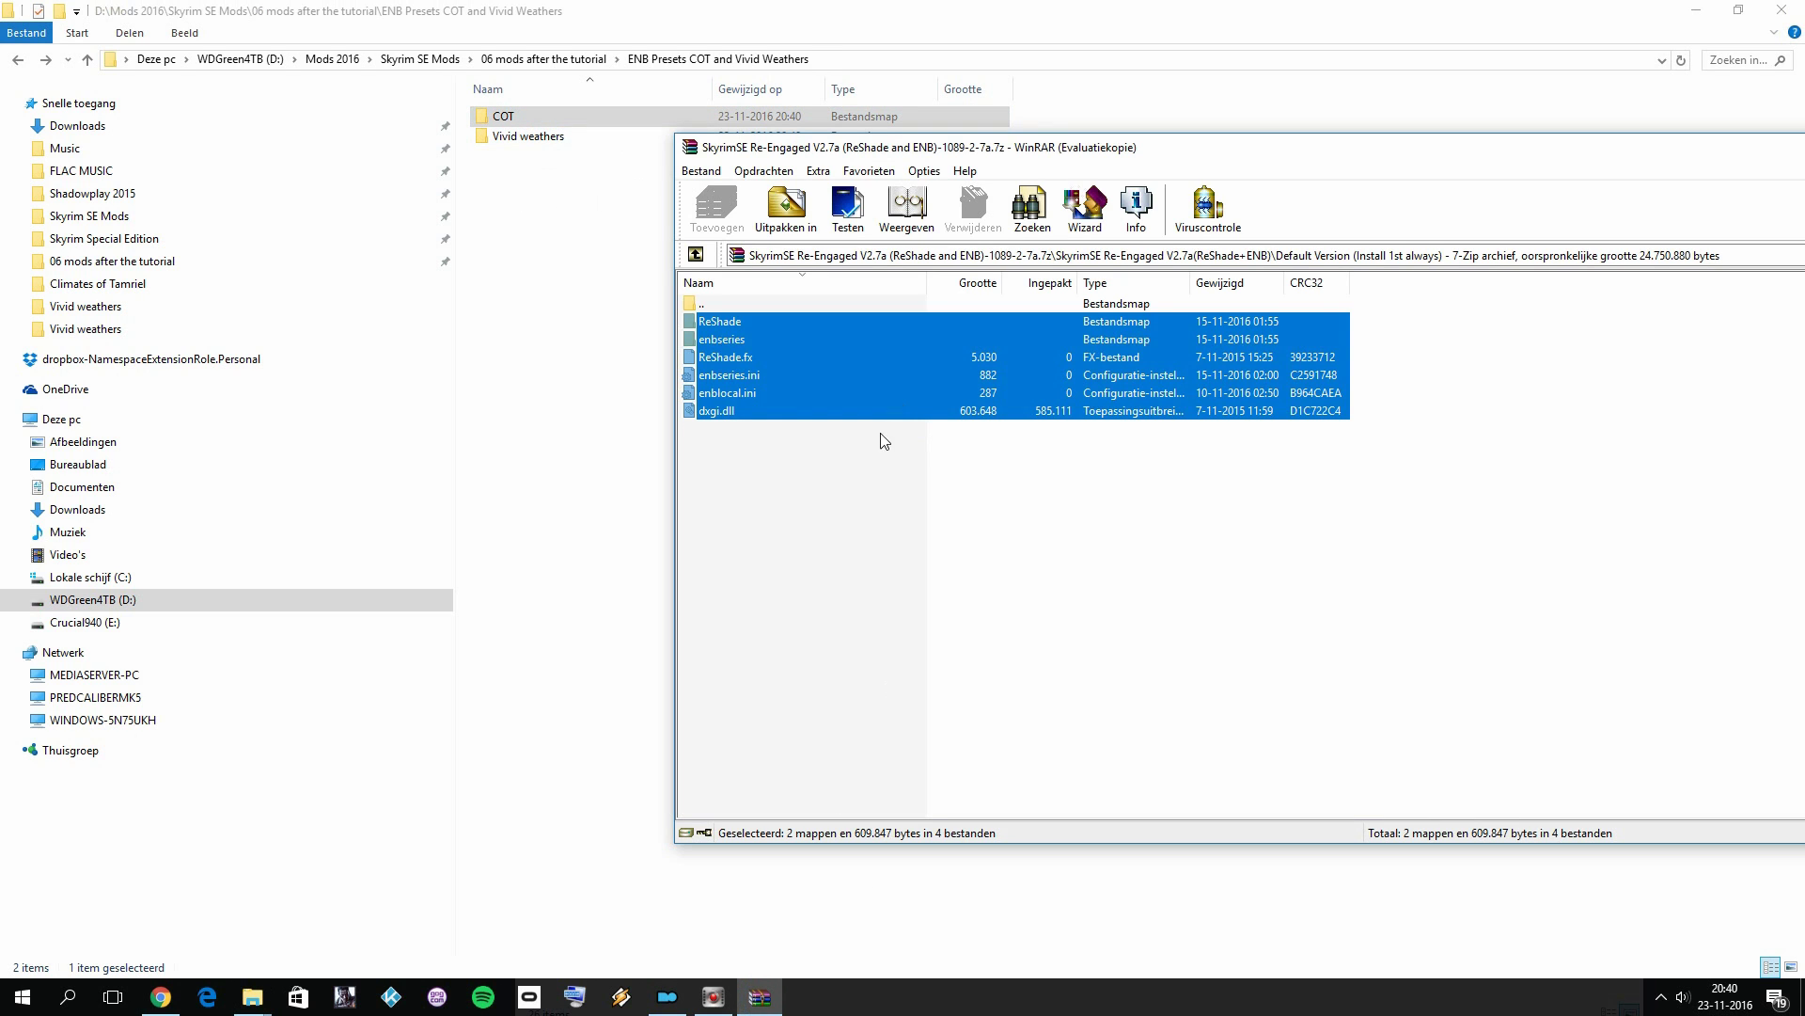
pyautogui.click(867, 536)
pyautogui.click(729, 306)
pyautogui.doubleClick(729, 310)
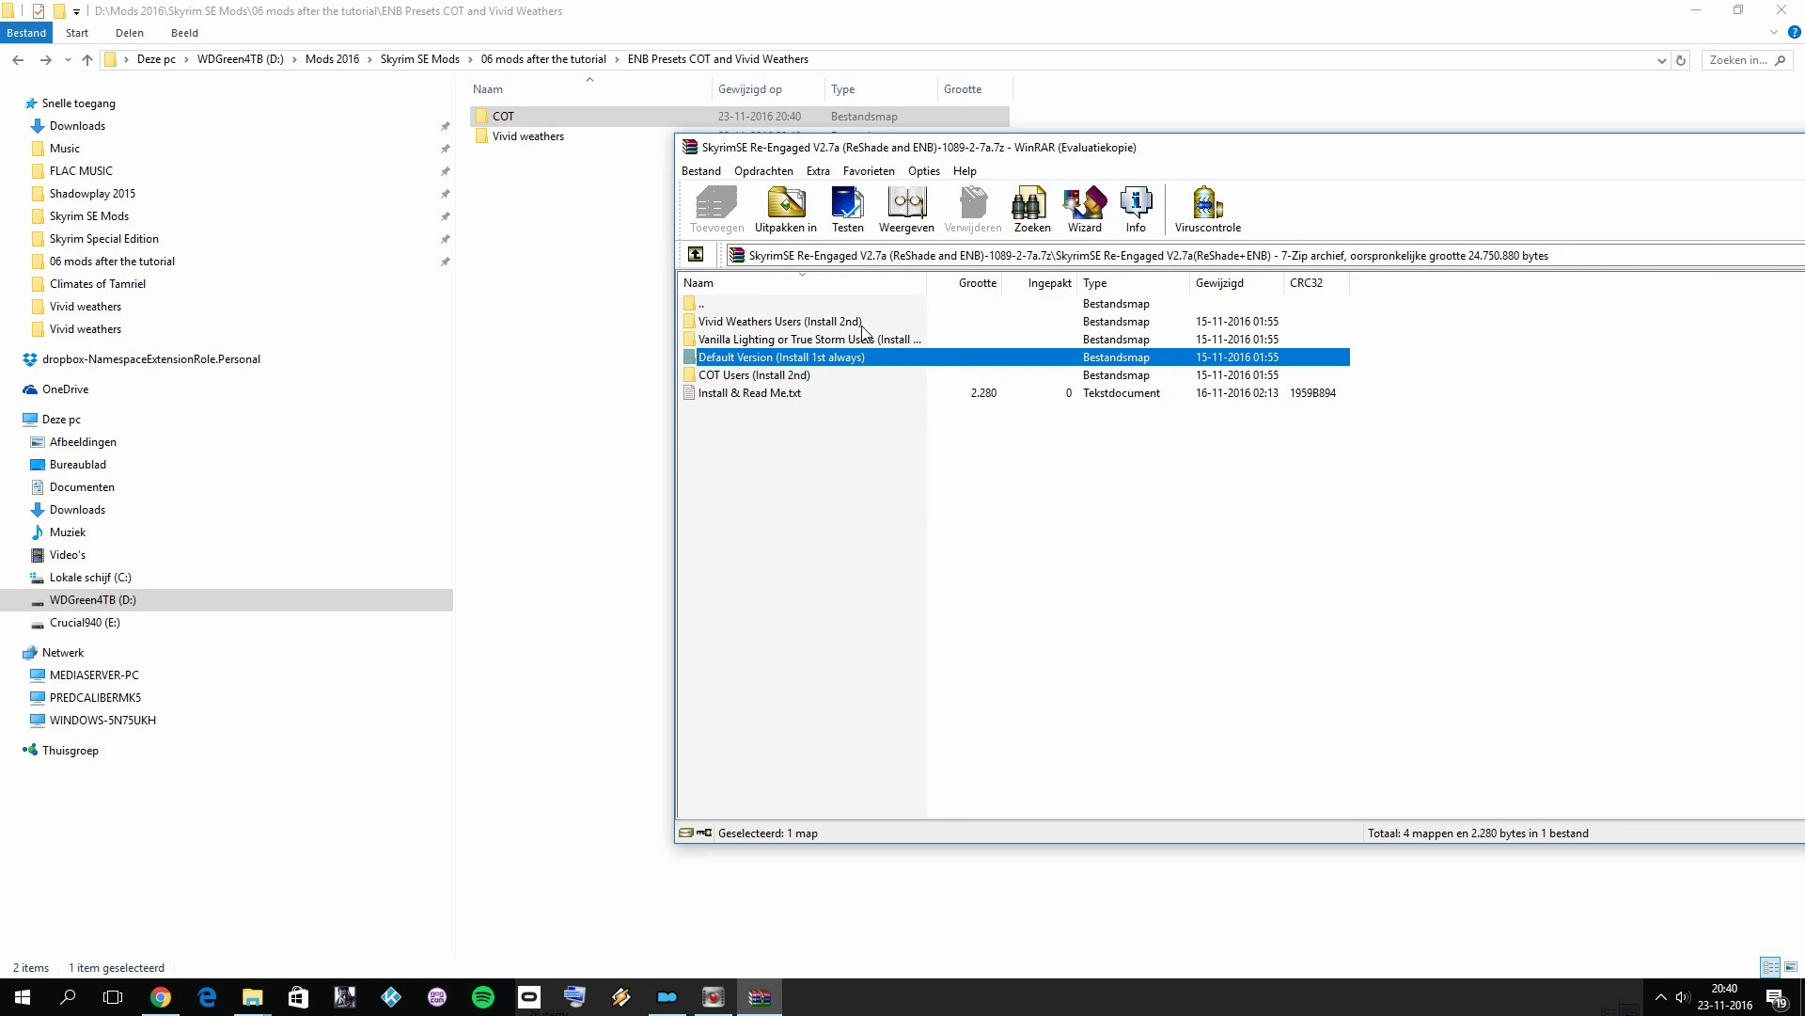
# Extract all Vivid Weathers Users Ultimate Edition (Best Image) files into Vivid weathers, replacing existing files
pyautogui.doubleClick(788, 322)
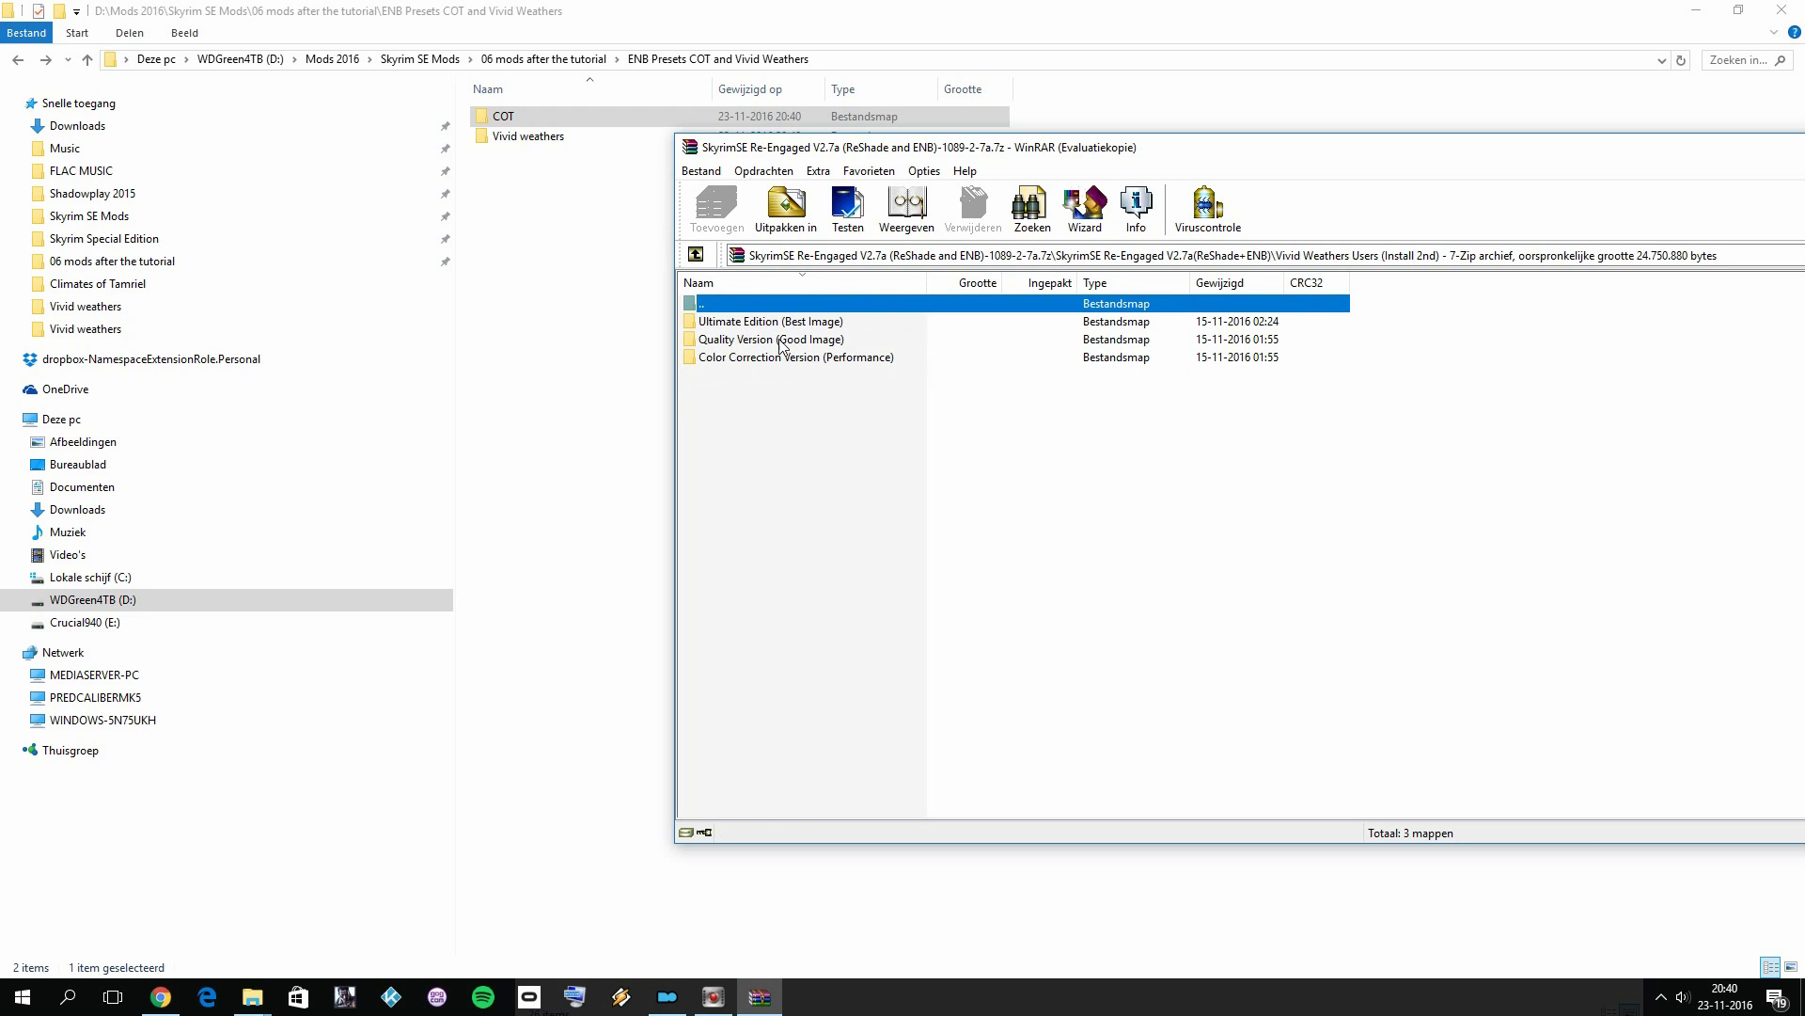
pyautogui.doubleClick(715, 324)
pyautogui.moveTo(810, 532); pyautogui.dragTo(525, 141)
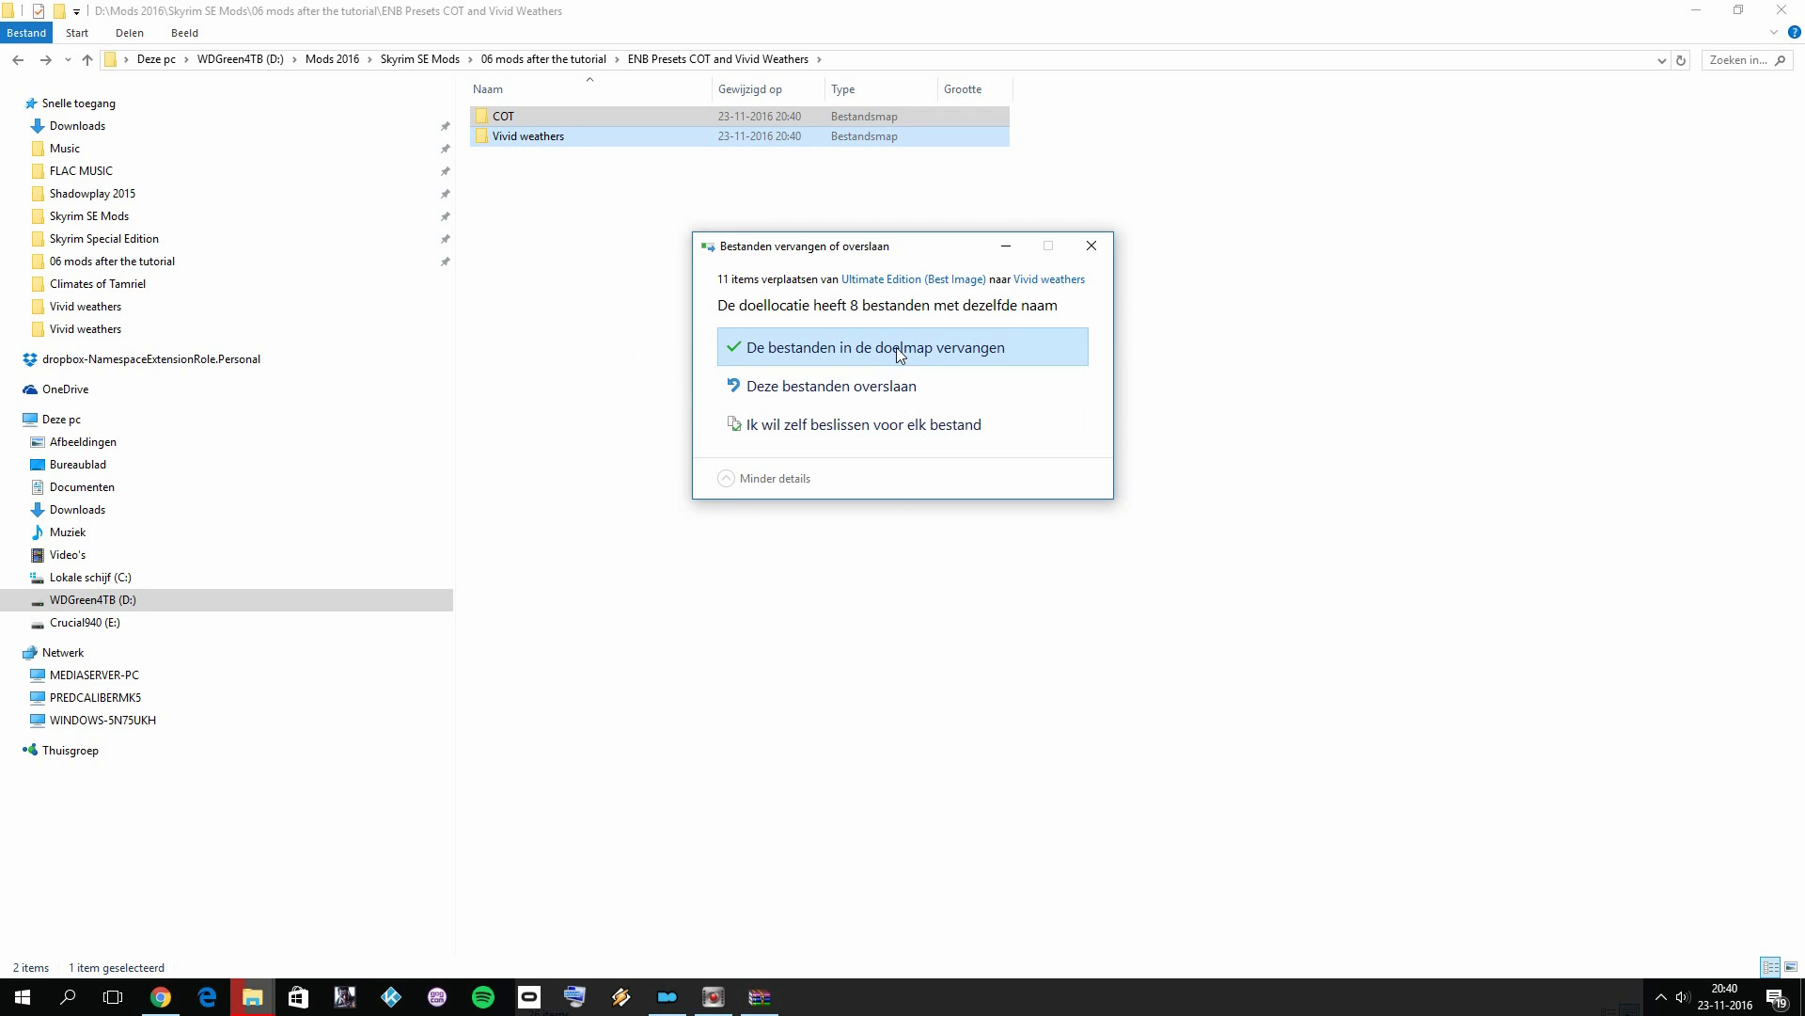
pyautogui.click(900, 348)
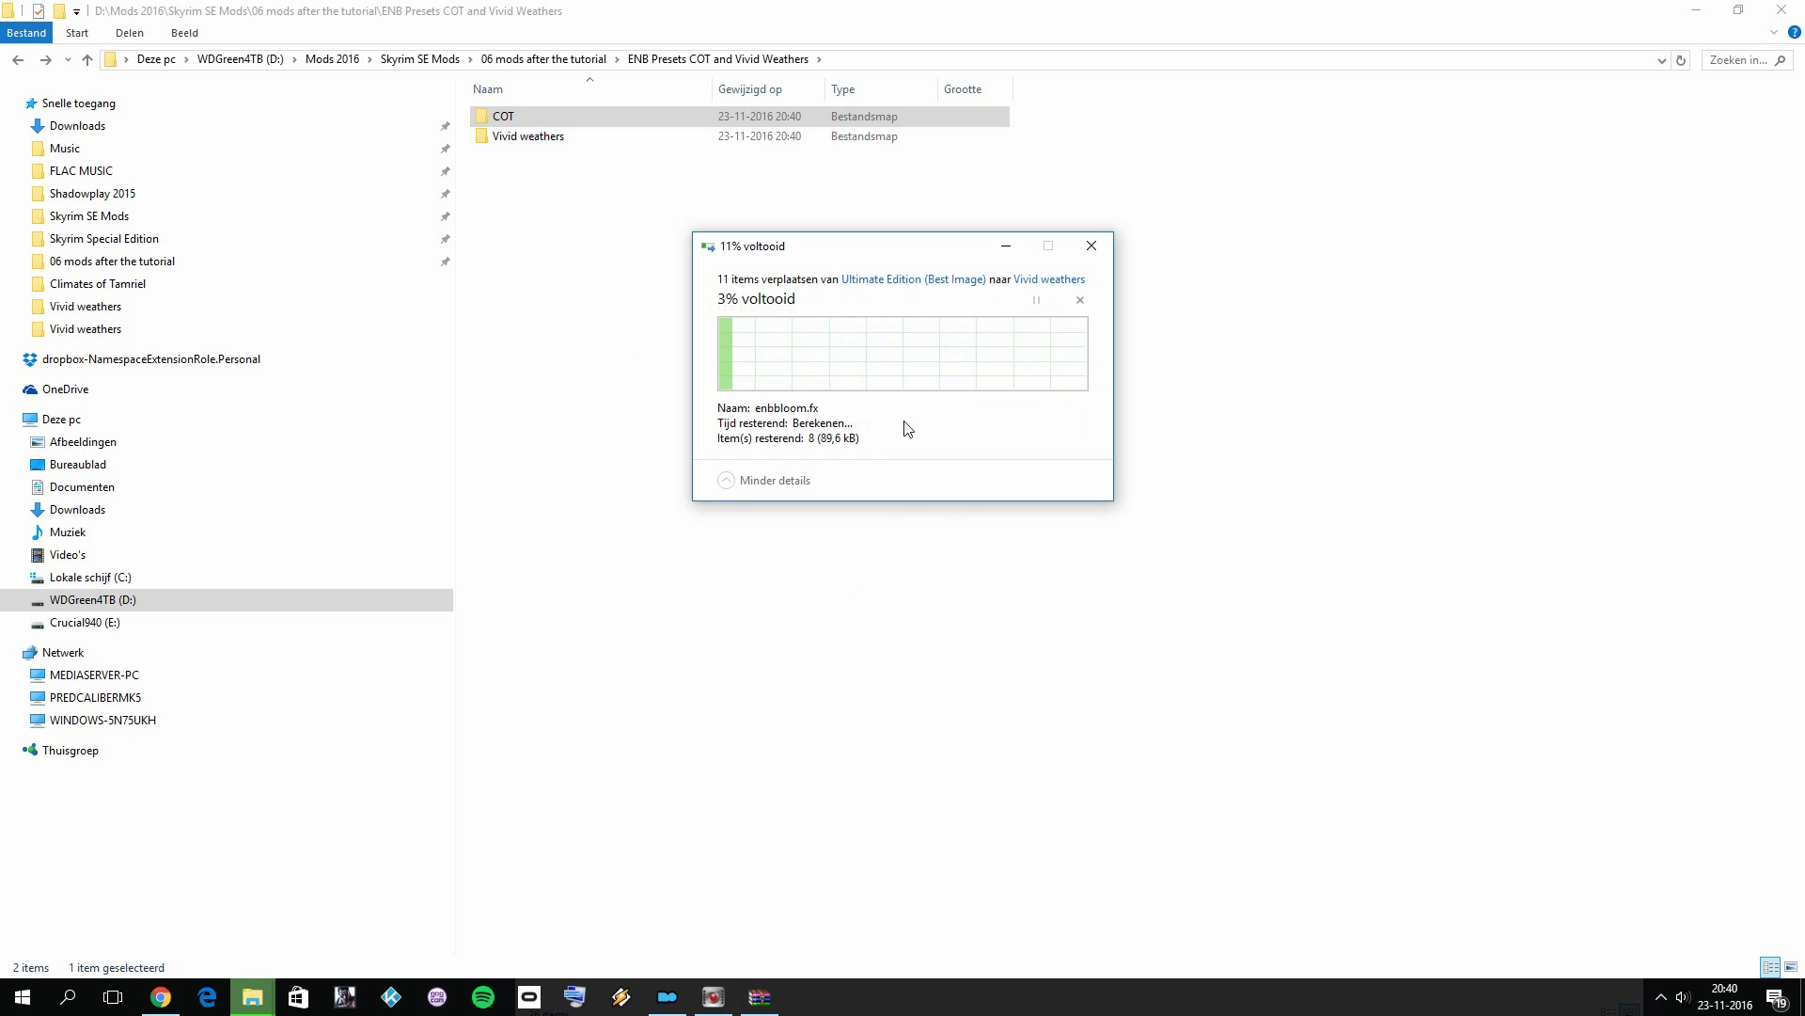
pyautogui.click(780, 995)
pyautogui.doubleClick(715, 303)
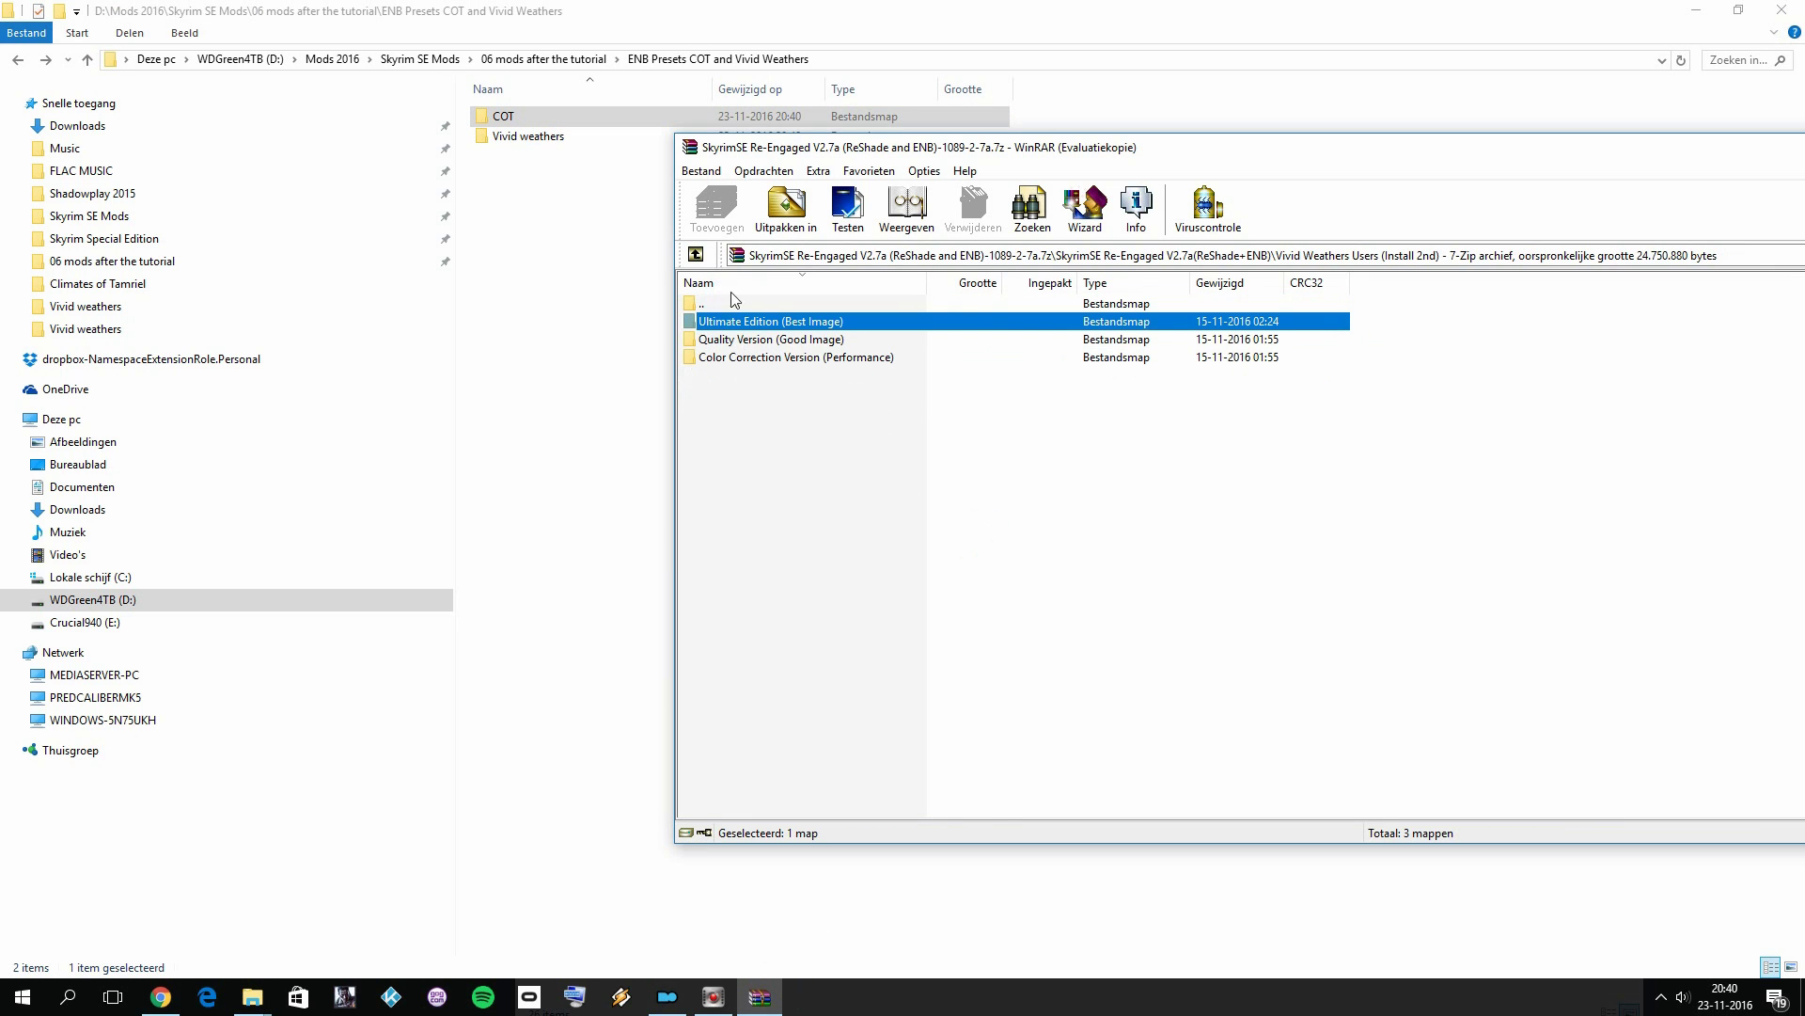
# Extract all COT Users Ultimate Edition Version (Best Image) files into COT, replacing existing files
pyautogui.doubleClick(720, 301)
pyautogui.click(766, 376)
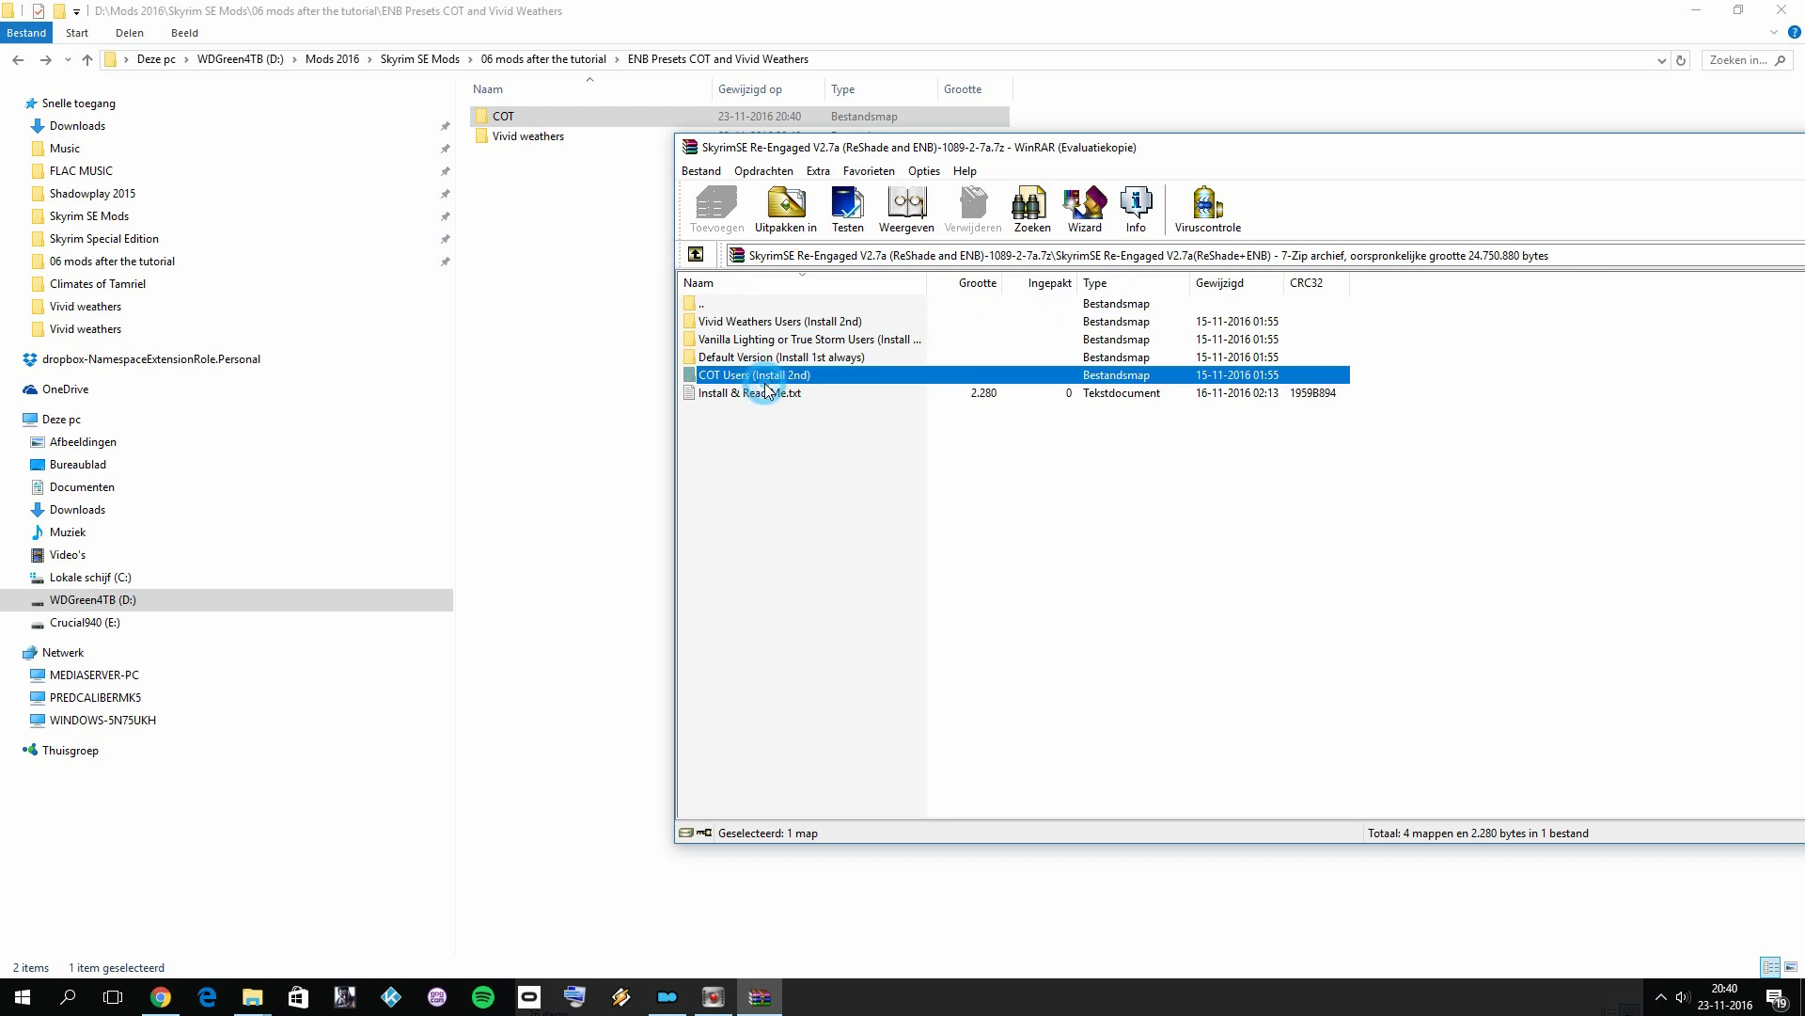
pyautogui.doubleClick(767, 378)
pyautogui.doubleClick(743, 321)
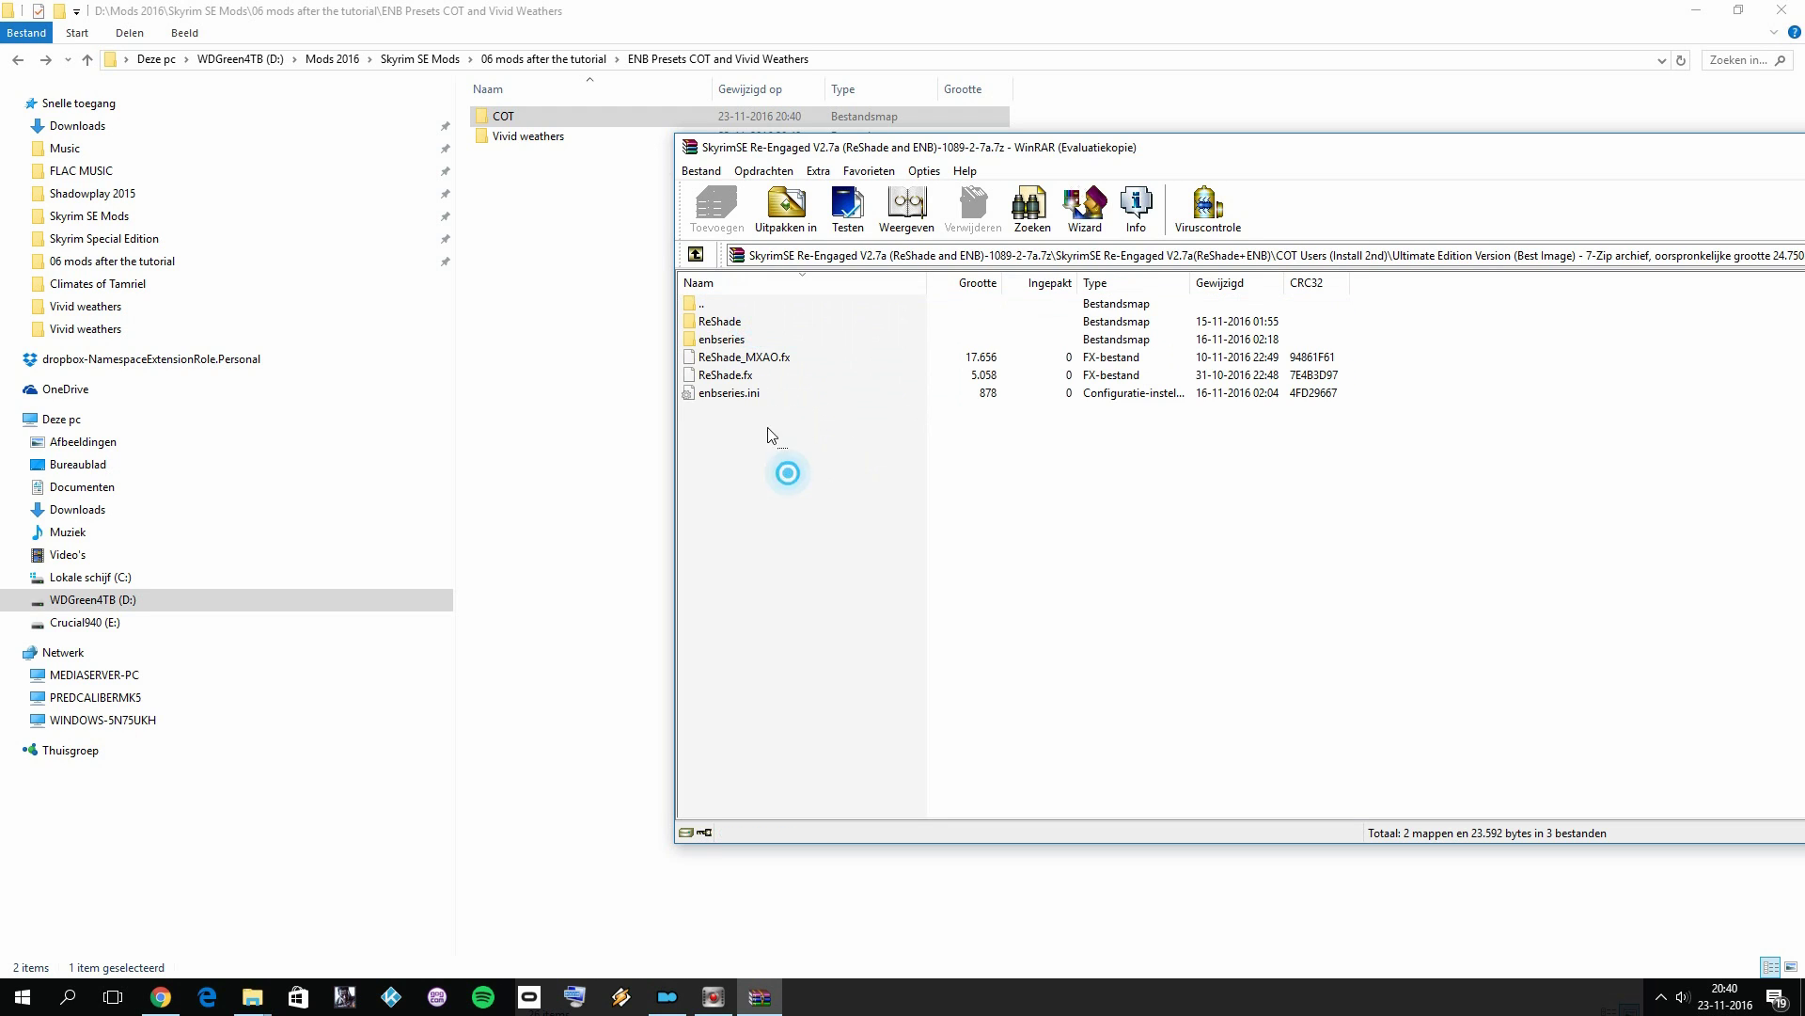
pyautogui.moveTo(786, 472); pyautogui.dragTo(521, 116)
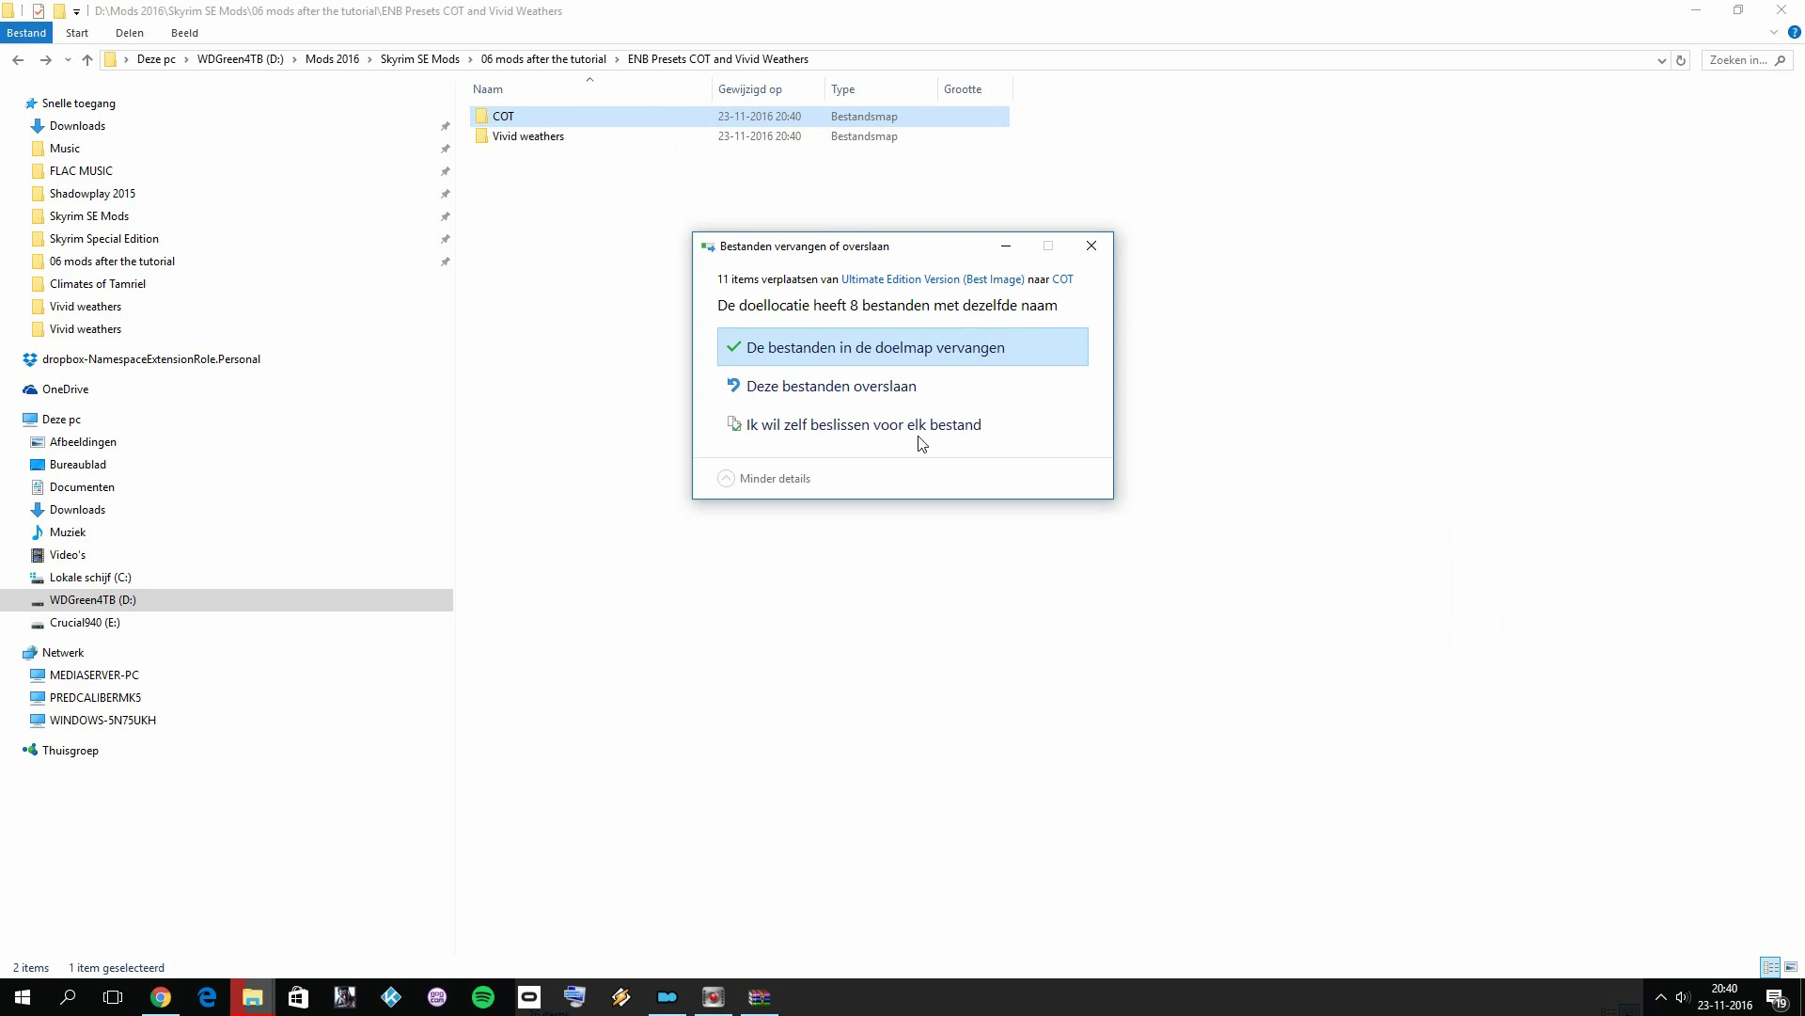
pyautogui.click(890, 347)
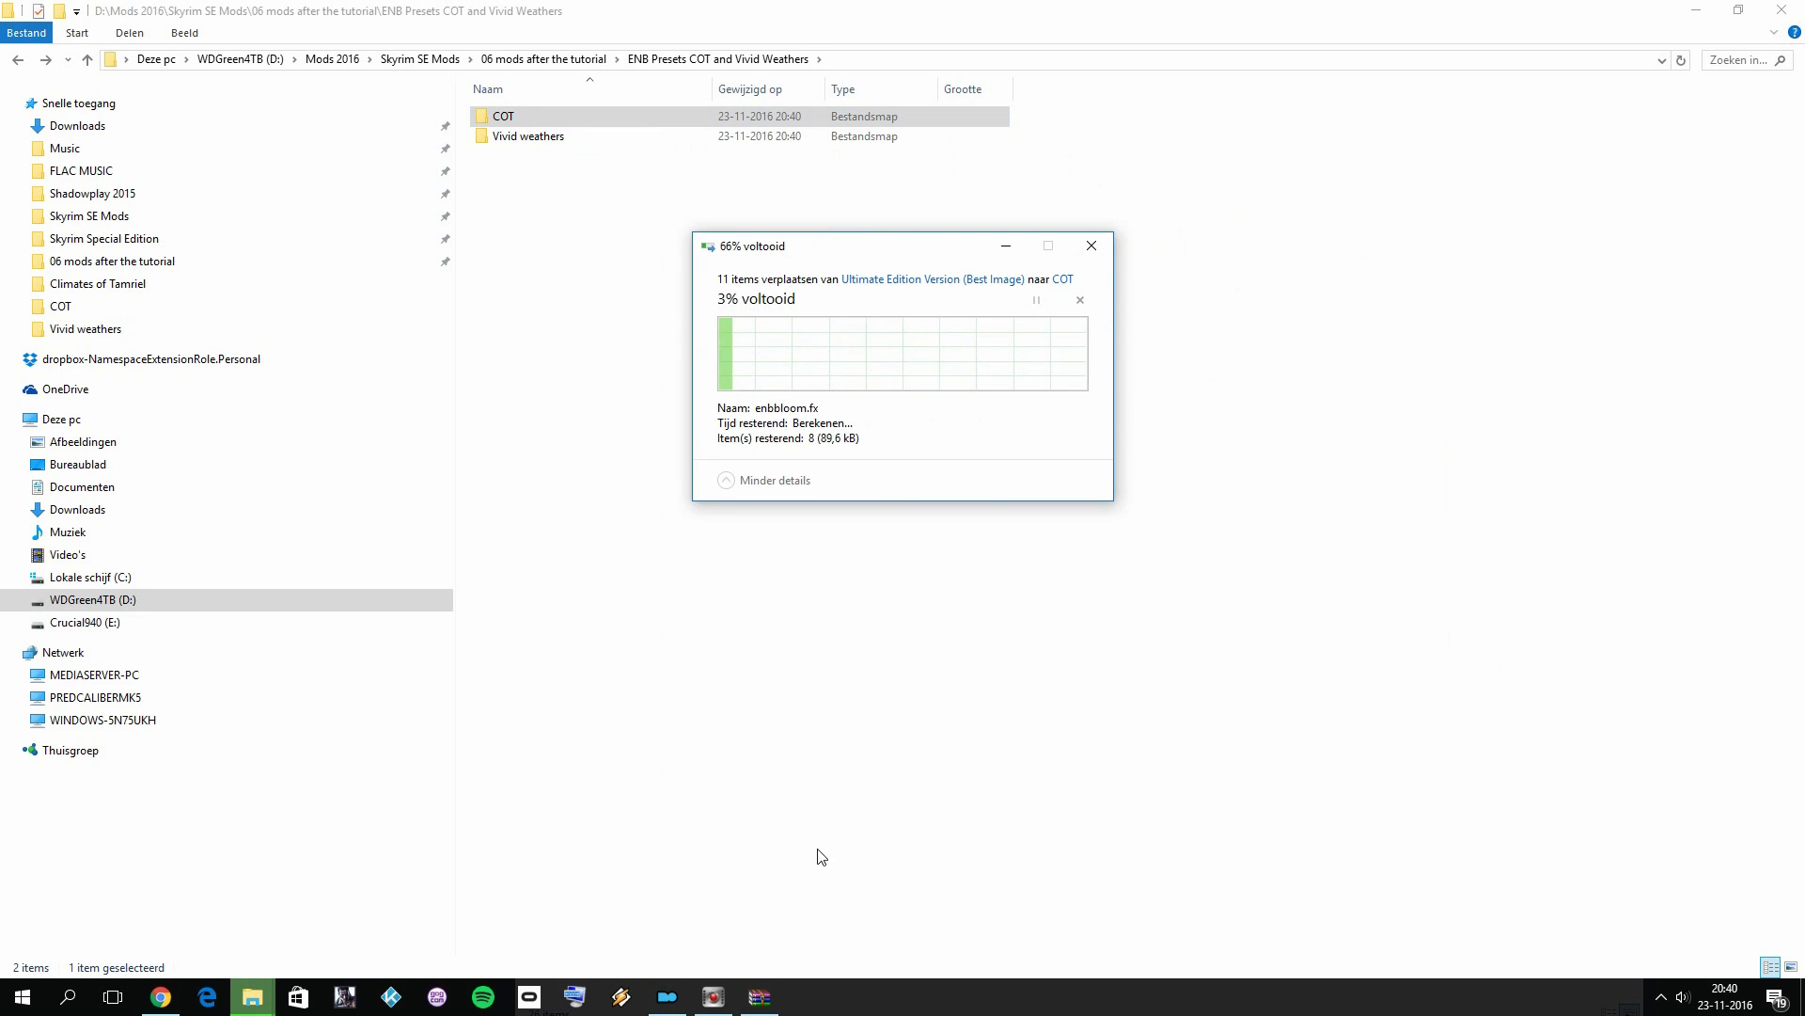
pyautogui.click(762, 997)
pyautogui.moveTo(1276, 164); pyautogui.dragTo(722, 163)
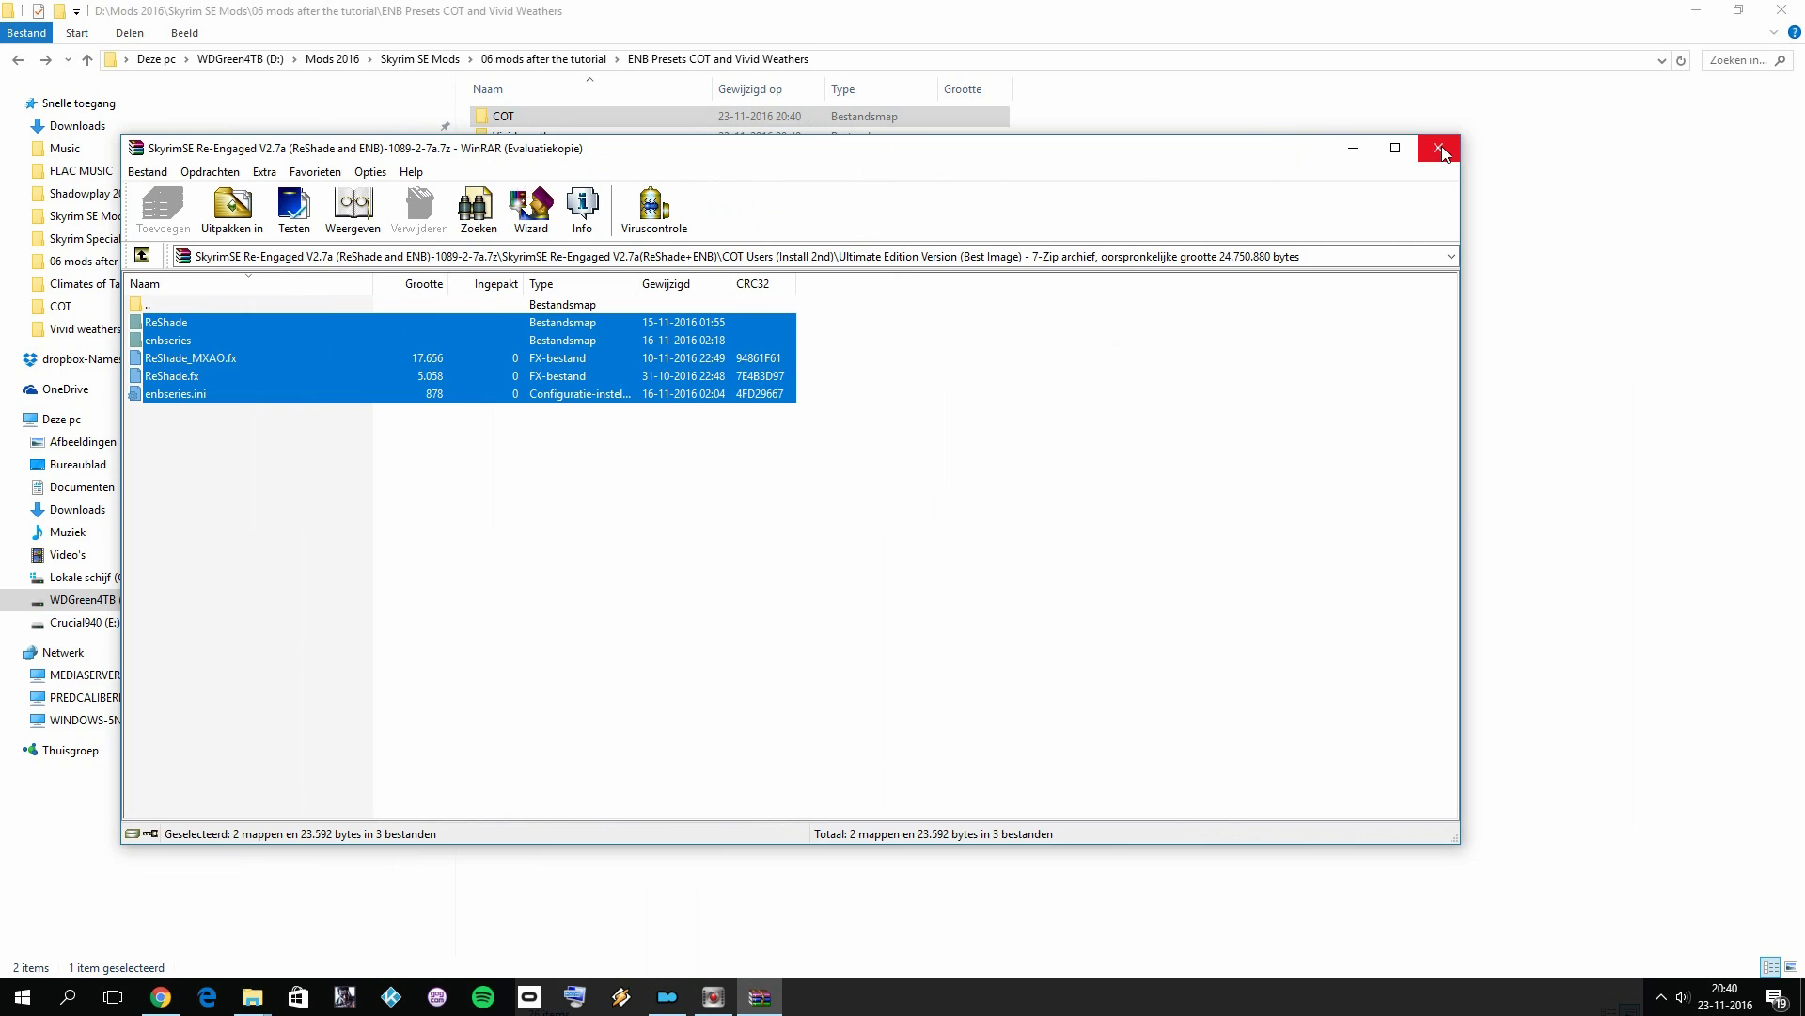
# Close the Re-Engaged archive and open the STRONGER DOF add-on's Skyrim SE Re-Engaged Stronger DOF folder
pyautogui.click(1439, 148)
pyautogui.press('BackSpace')
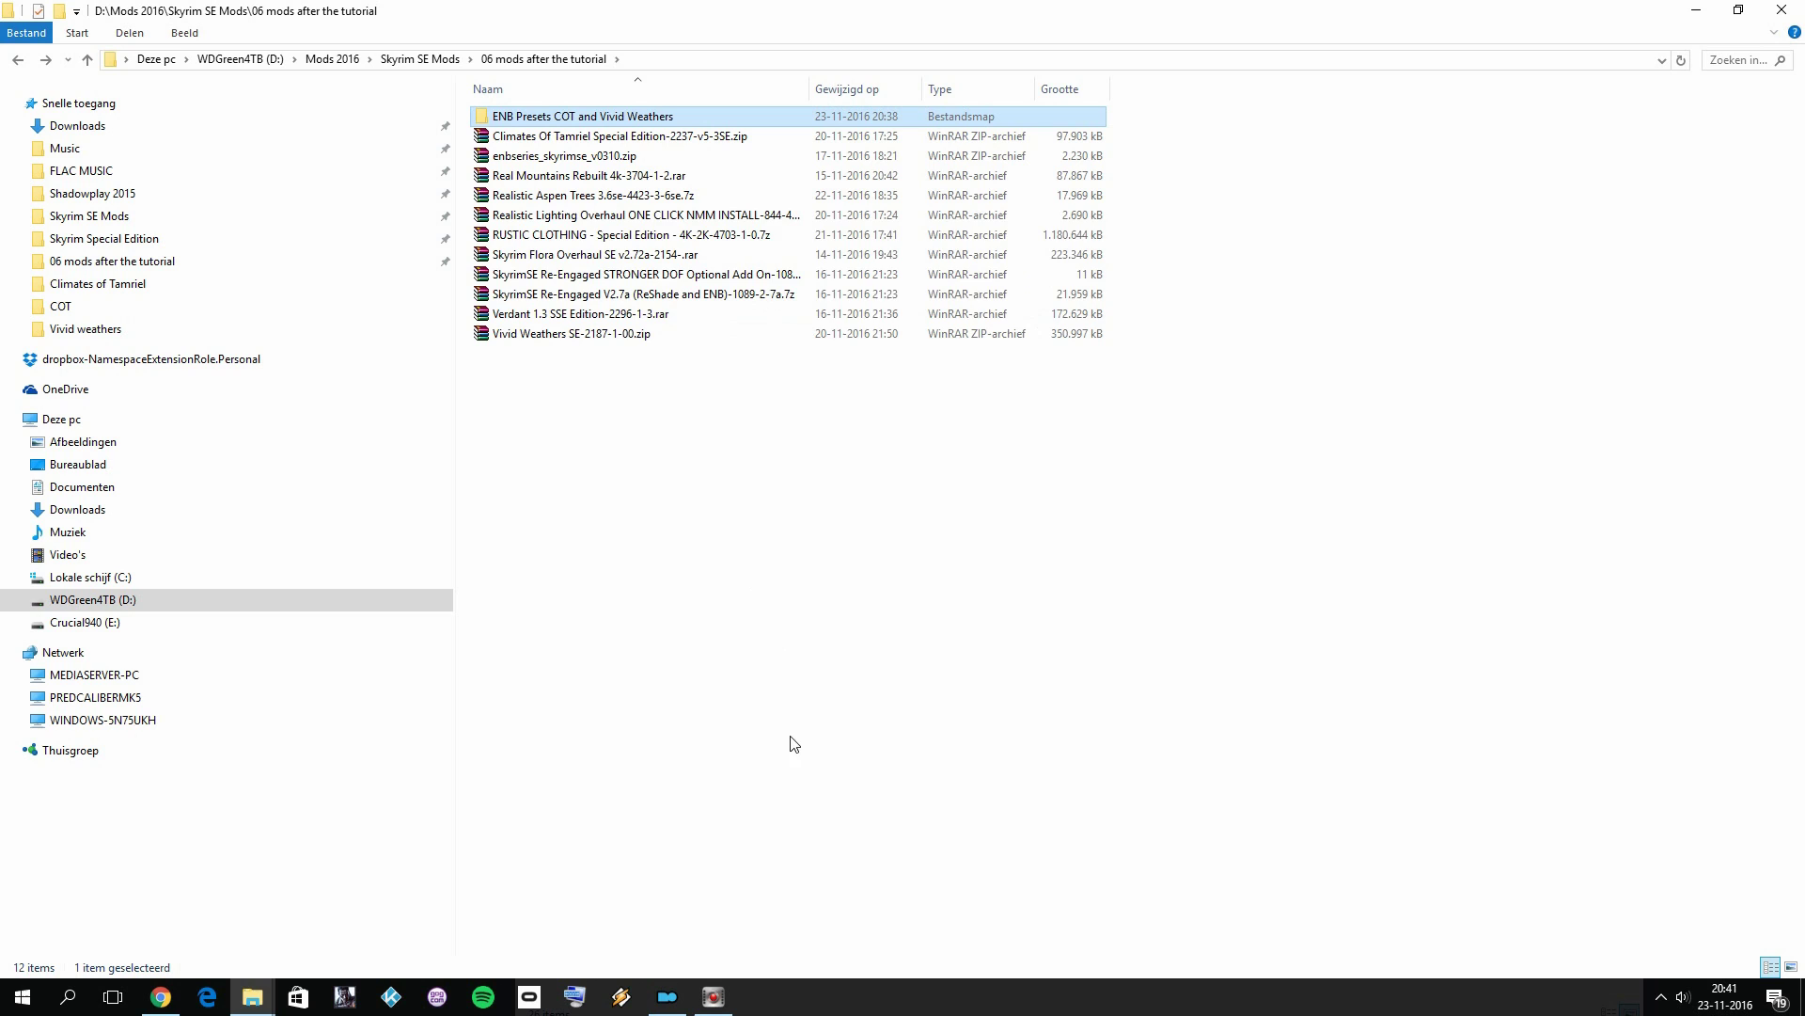
pyautogui.click(723, 275)
pyautogui.doubleClick(723, 275)
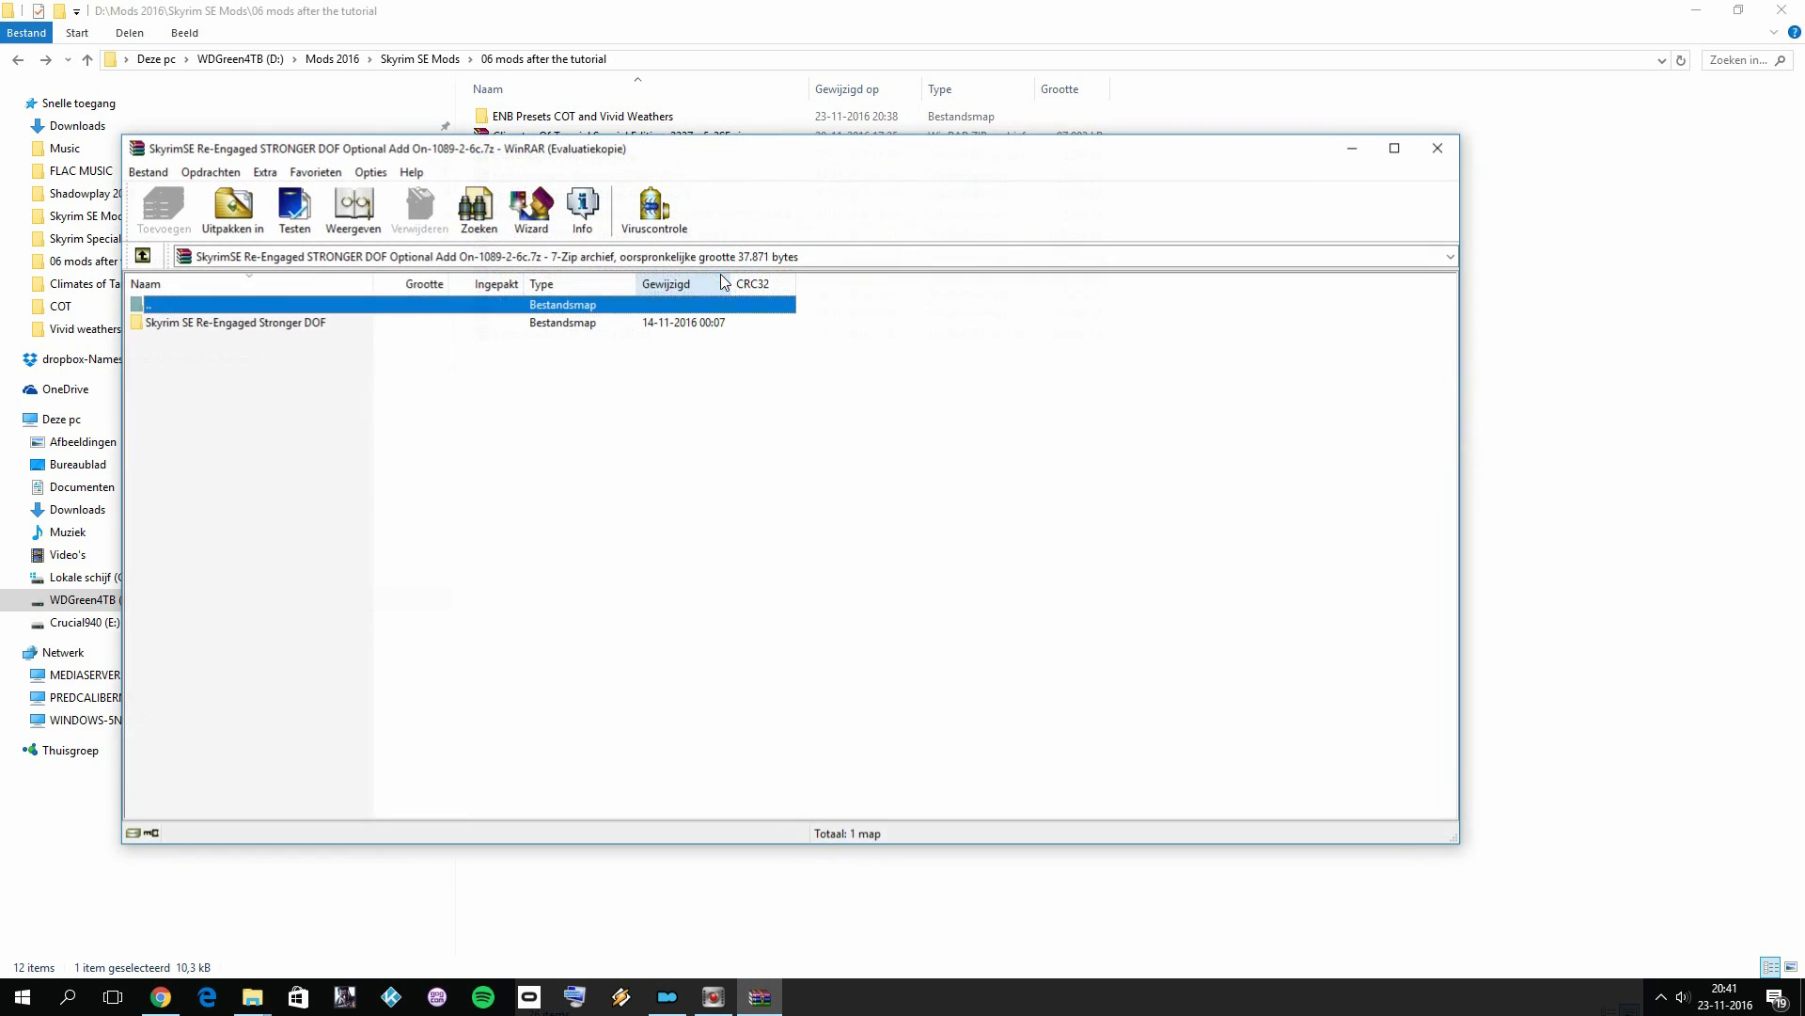
pyautogui.moveTo(689, 169); pyautogui.dragTo(1351, 185)
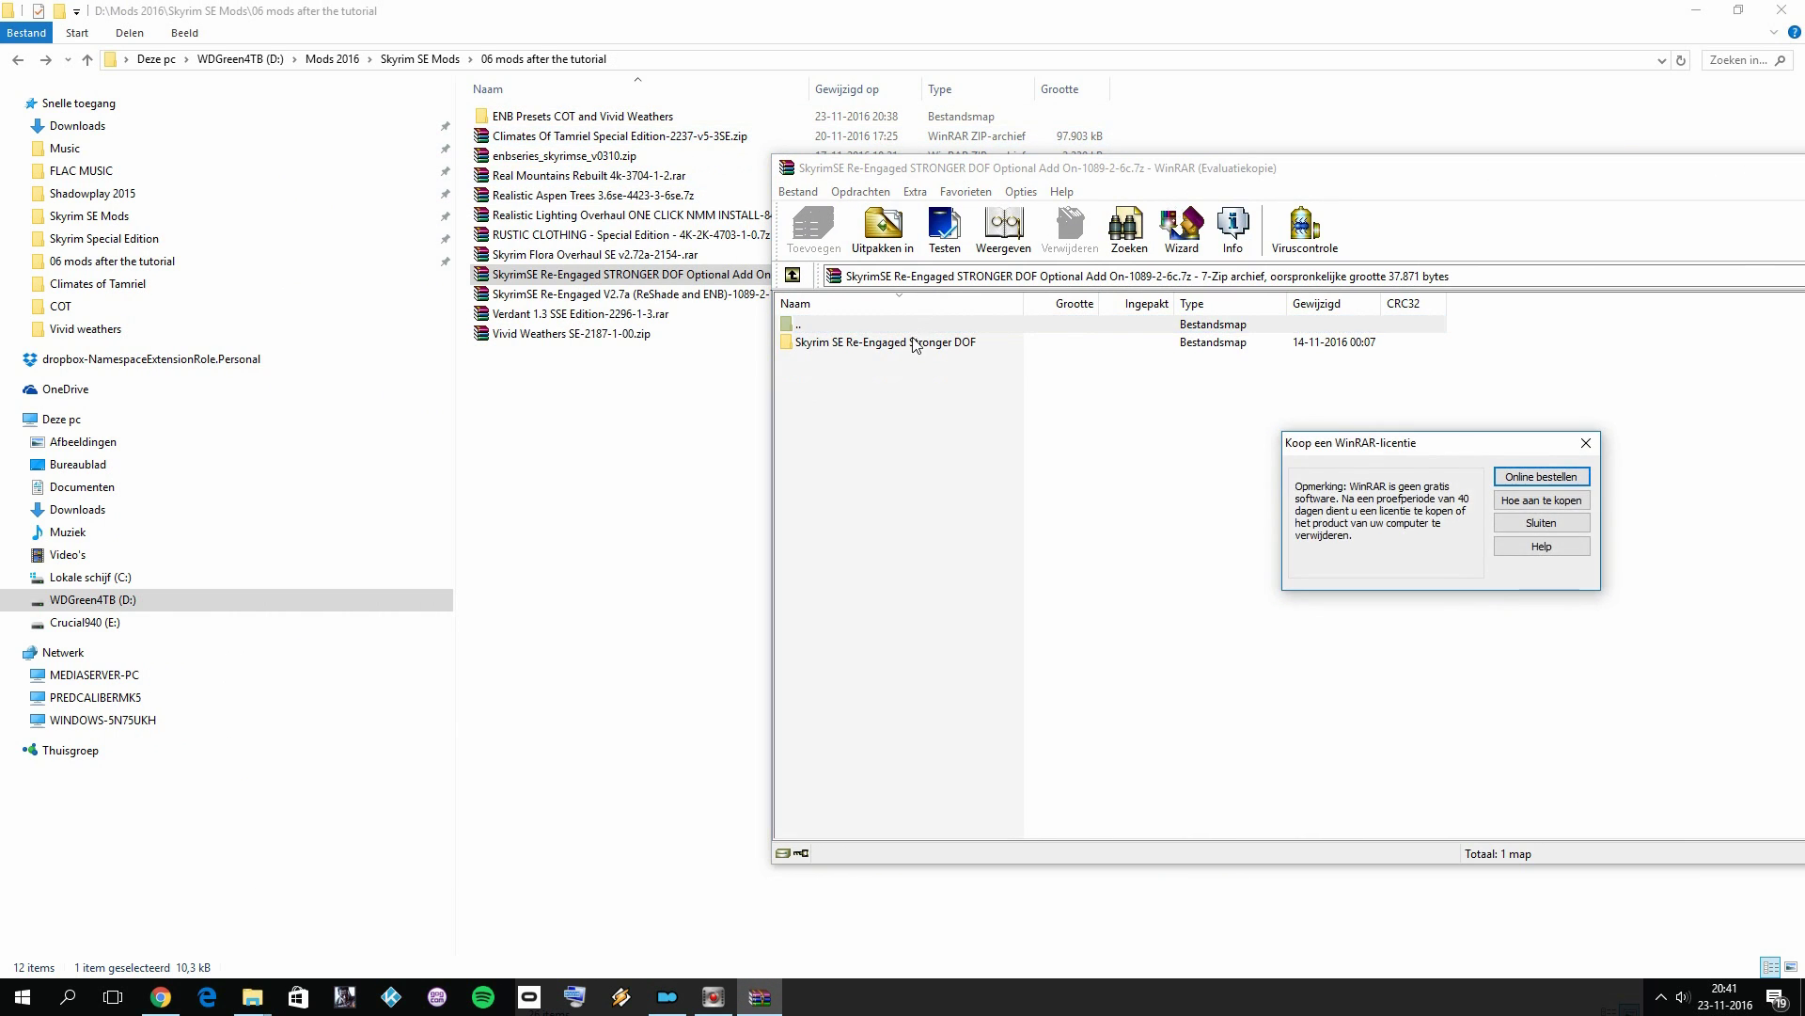
pyautogui.click(1586, 442)
pyautogui.doubleClick(901, 343)
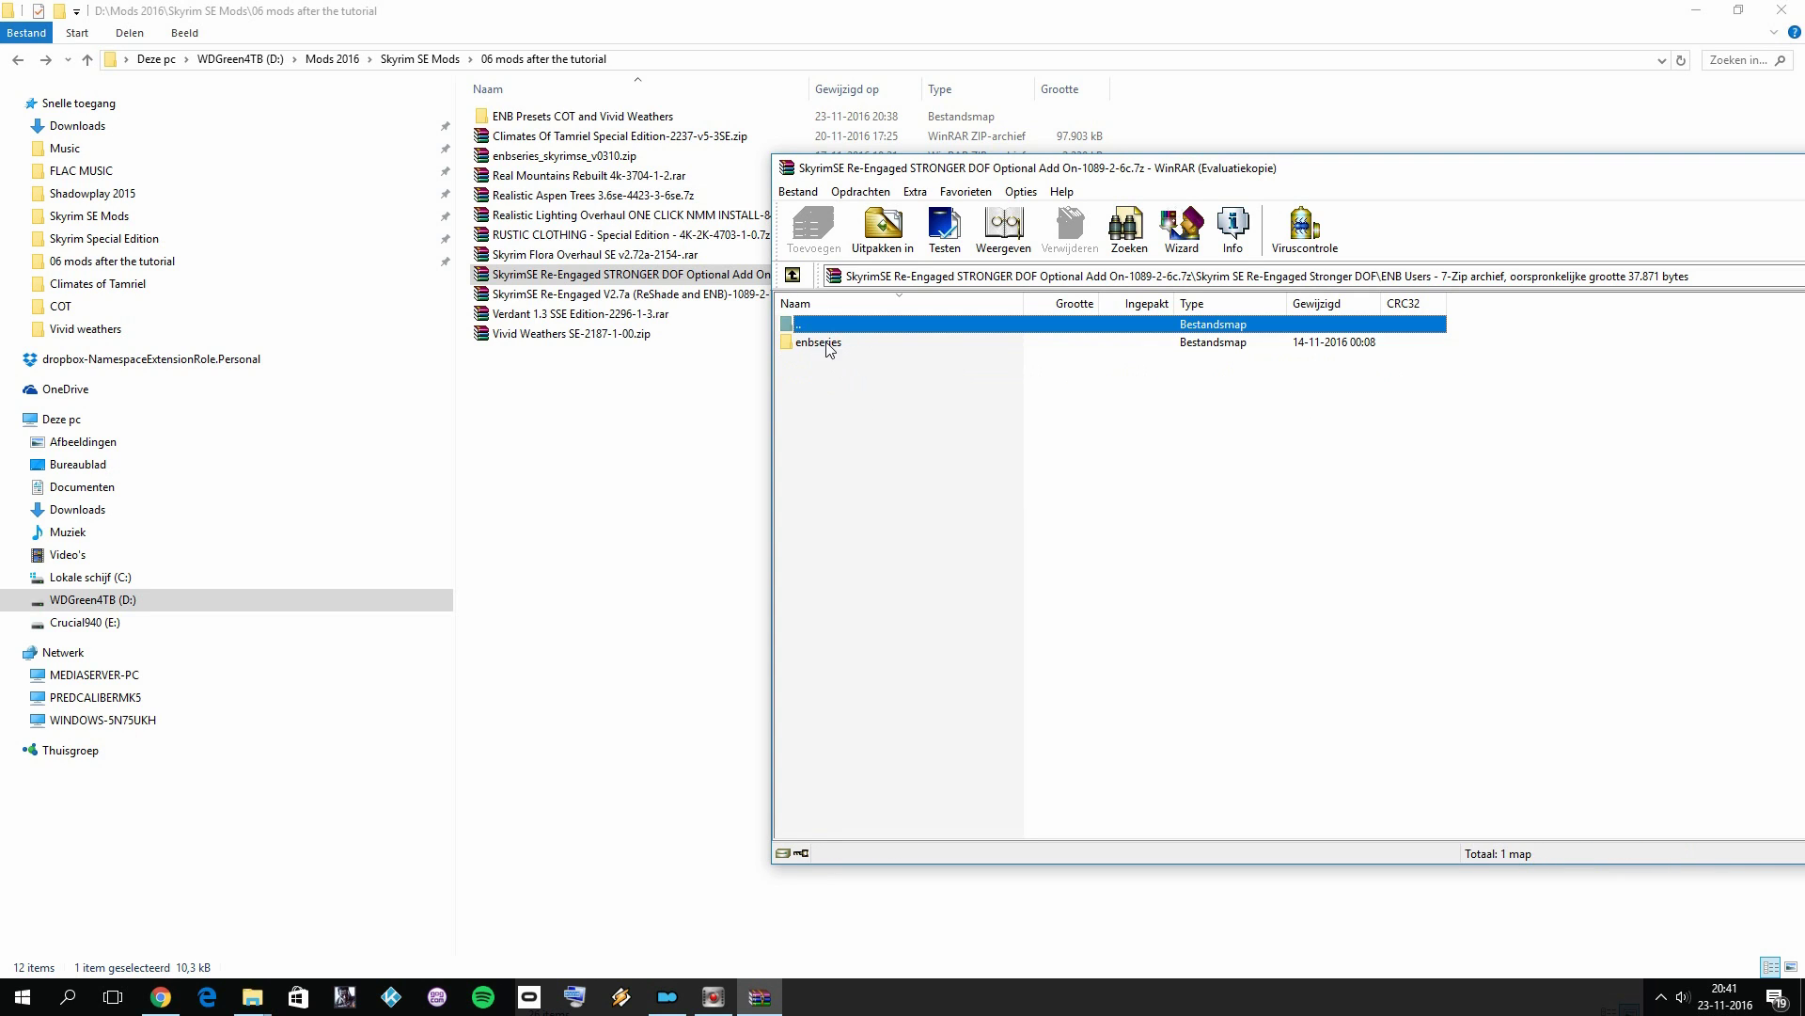
# Open the ENB Presets folder in Explorer and inspect the ENB Users enbseries folder
pyautogui.click(575, 121)
pyautogui.doubleClick(573, 121)
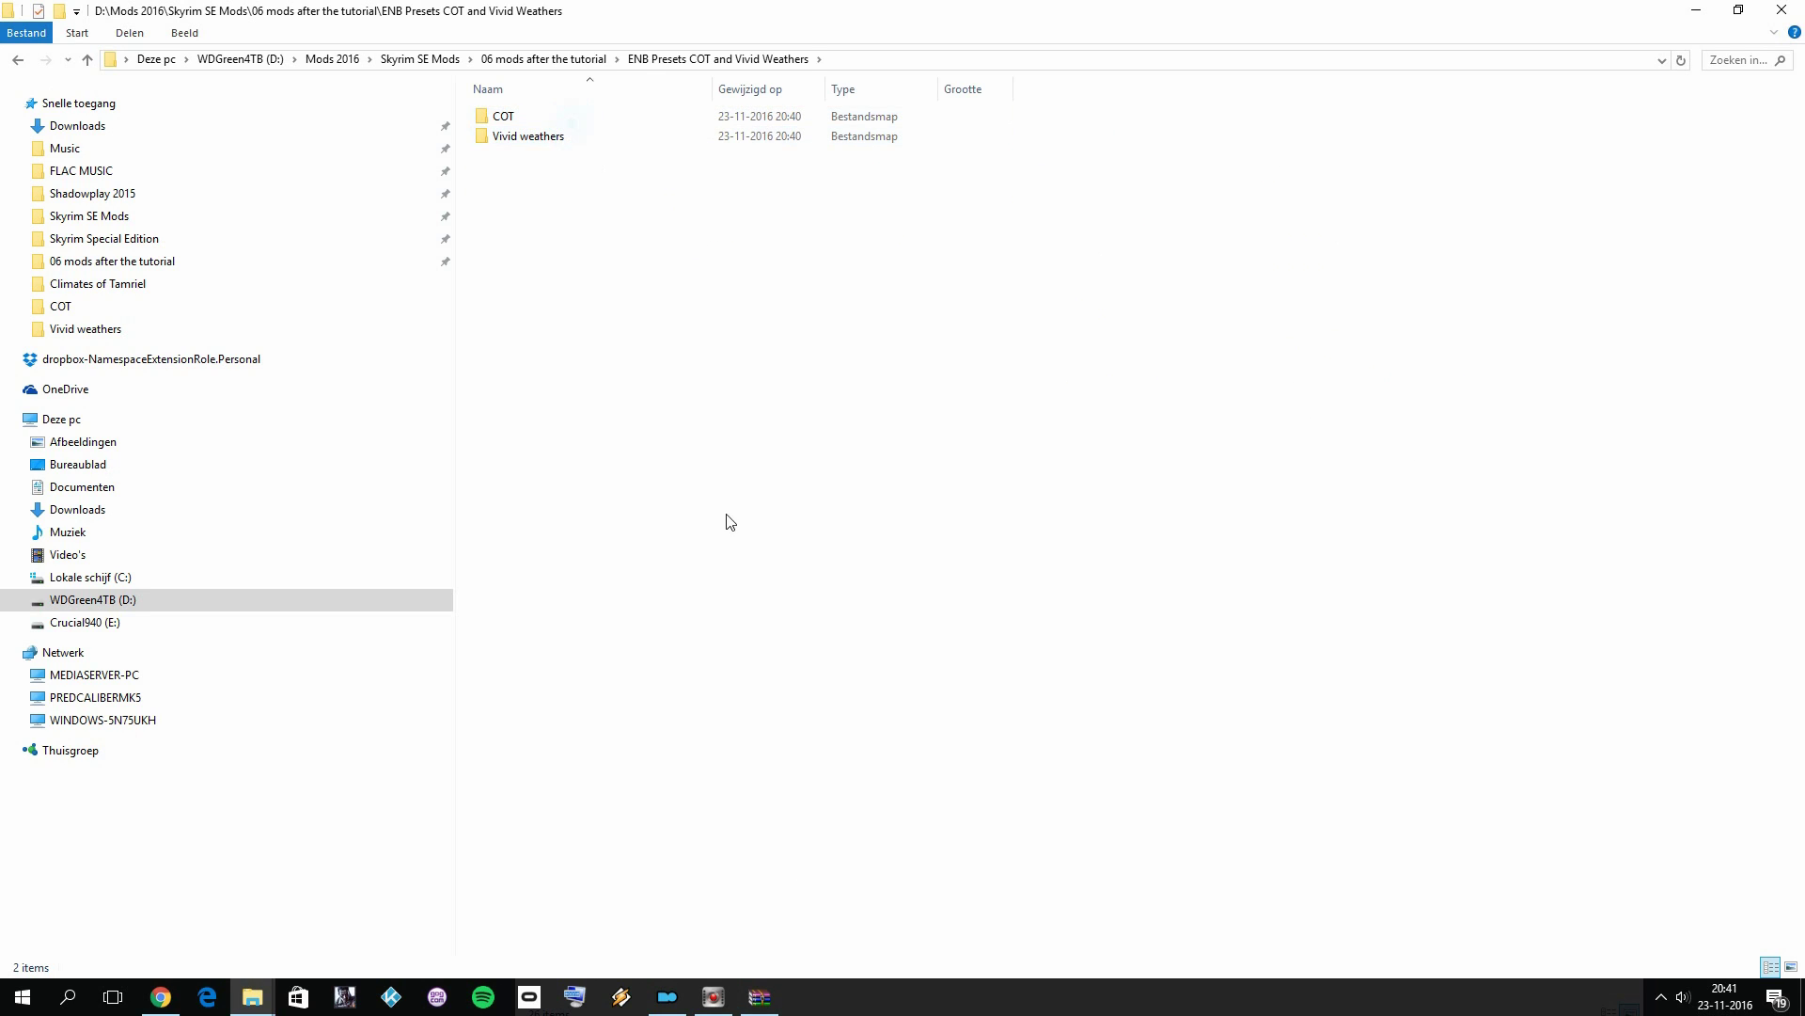
pyautogui.click(758, 997)
pyautogui.click(828, 345)
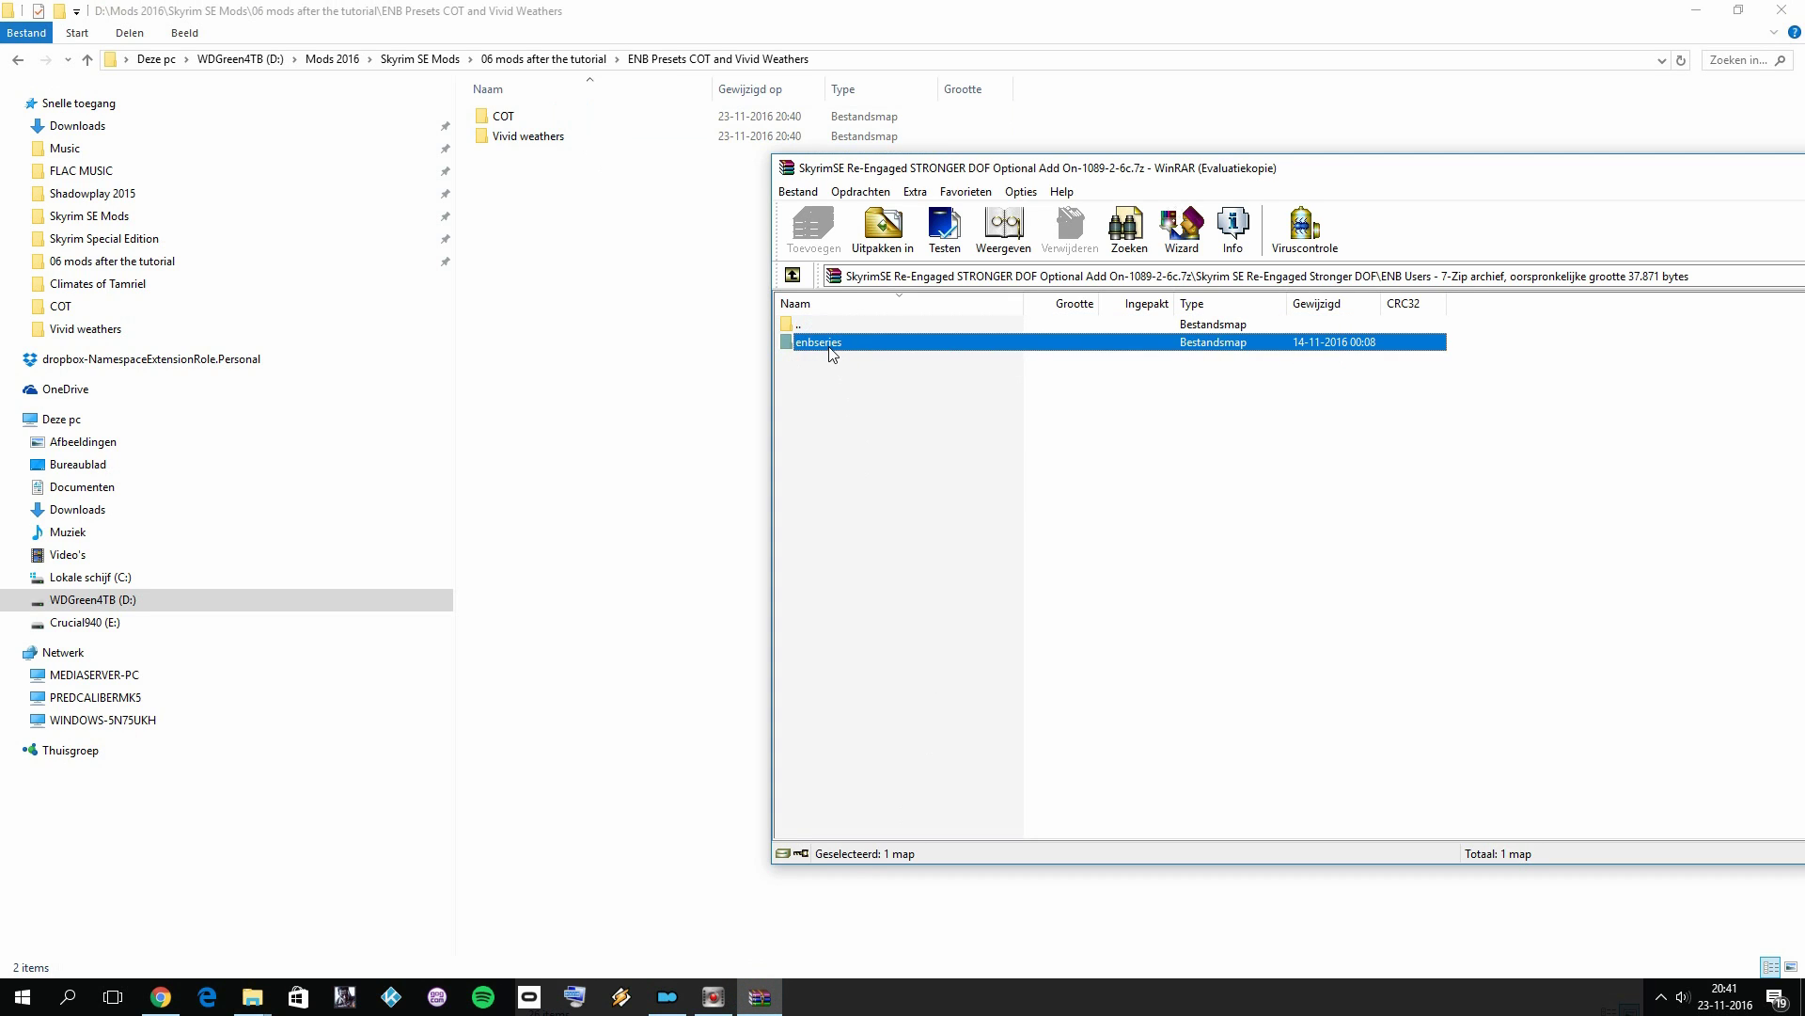
pyautogui.doubleClick(827, 344)
pyautogui.doubleClick(823, 324)
# Move the enbseries files into COT and Vivid weathers, replacing existing files each time
pyautogui.moveTo(595, 207); pyautogui.dragTo(503, 116)
pyautogui.click(926, 350)
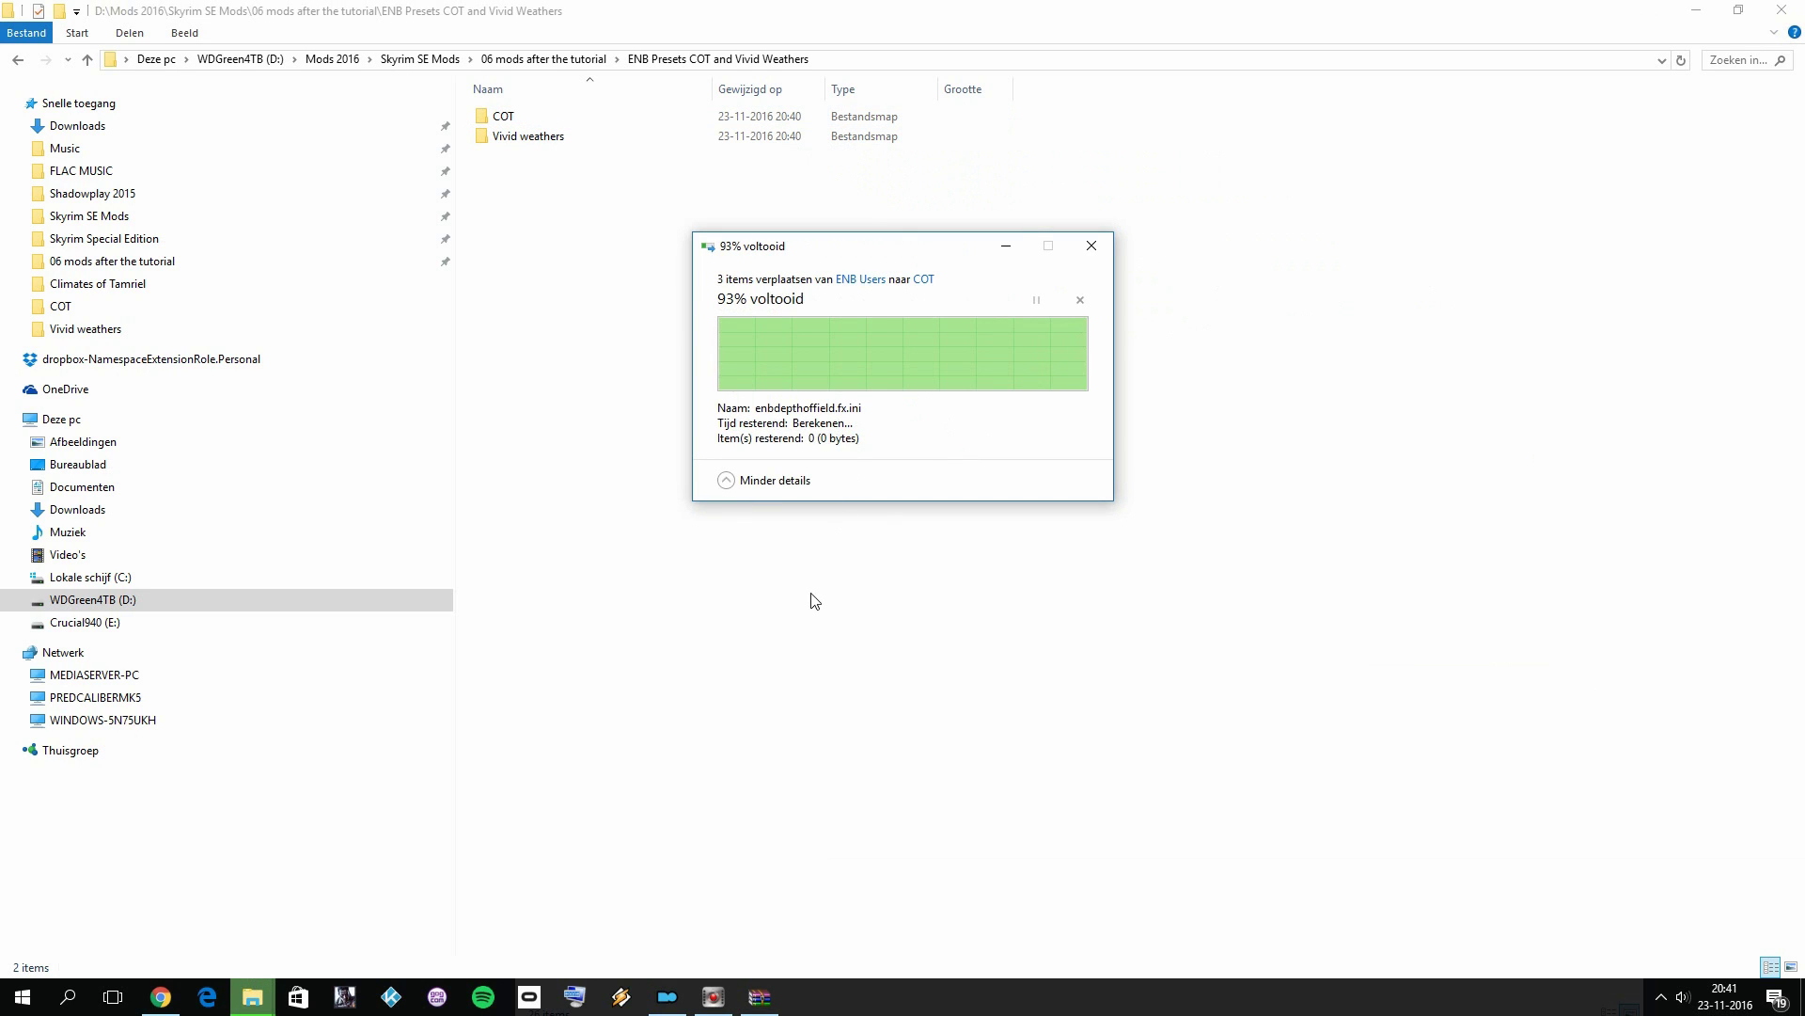
pyautogui.click(771, 1002)
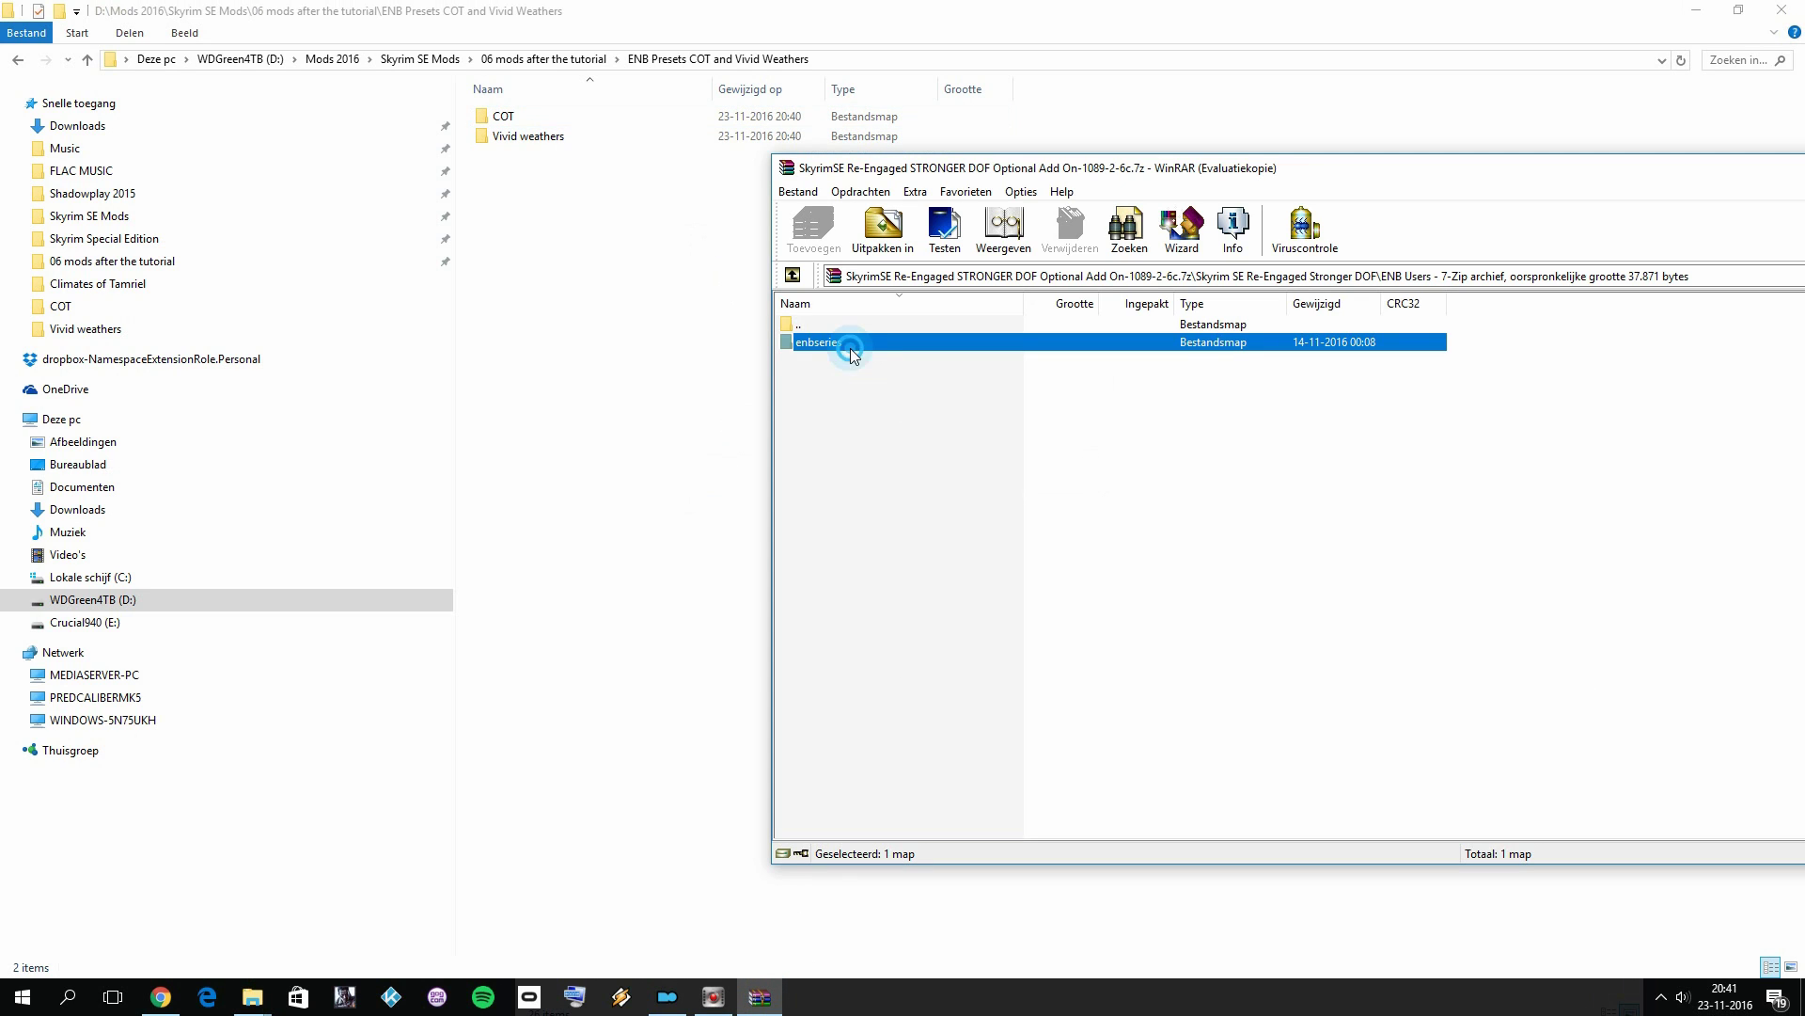
pyautogui.moveTo(850, 348); pyautogui.dragTo(528, 137)
pyautogui.click(941, 349)
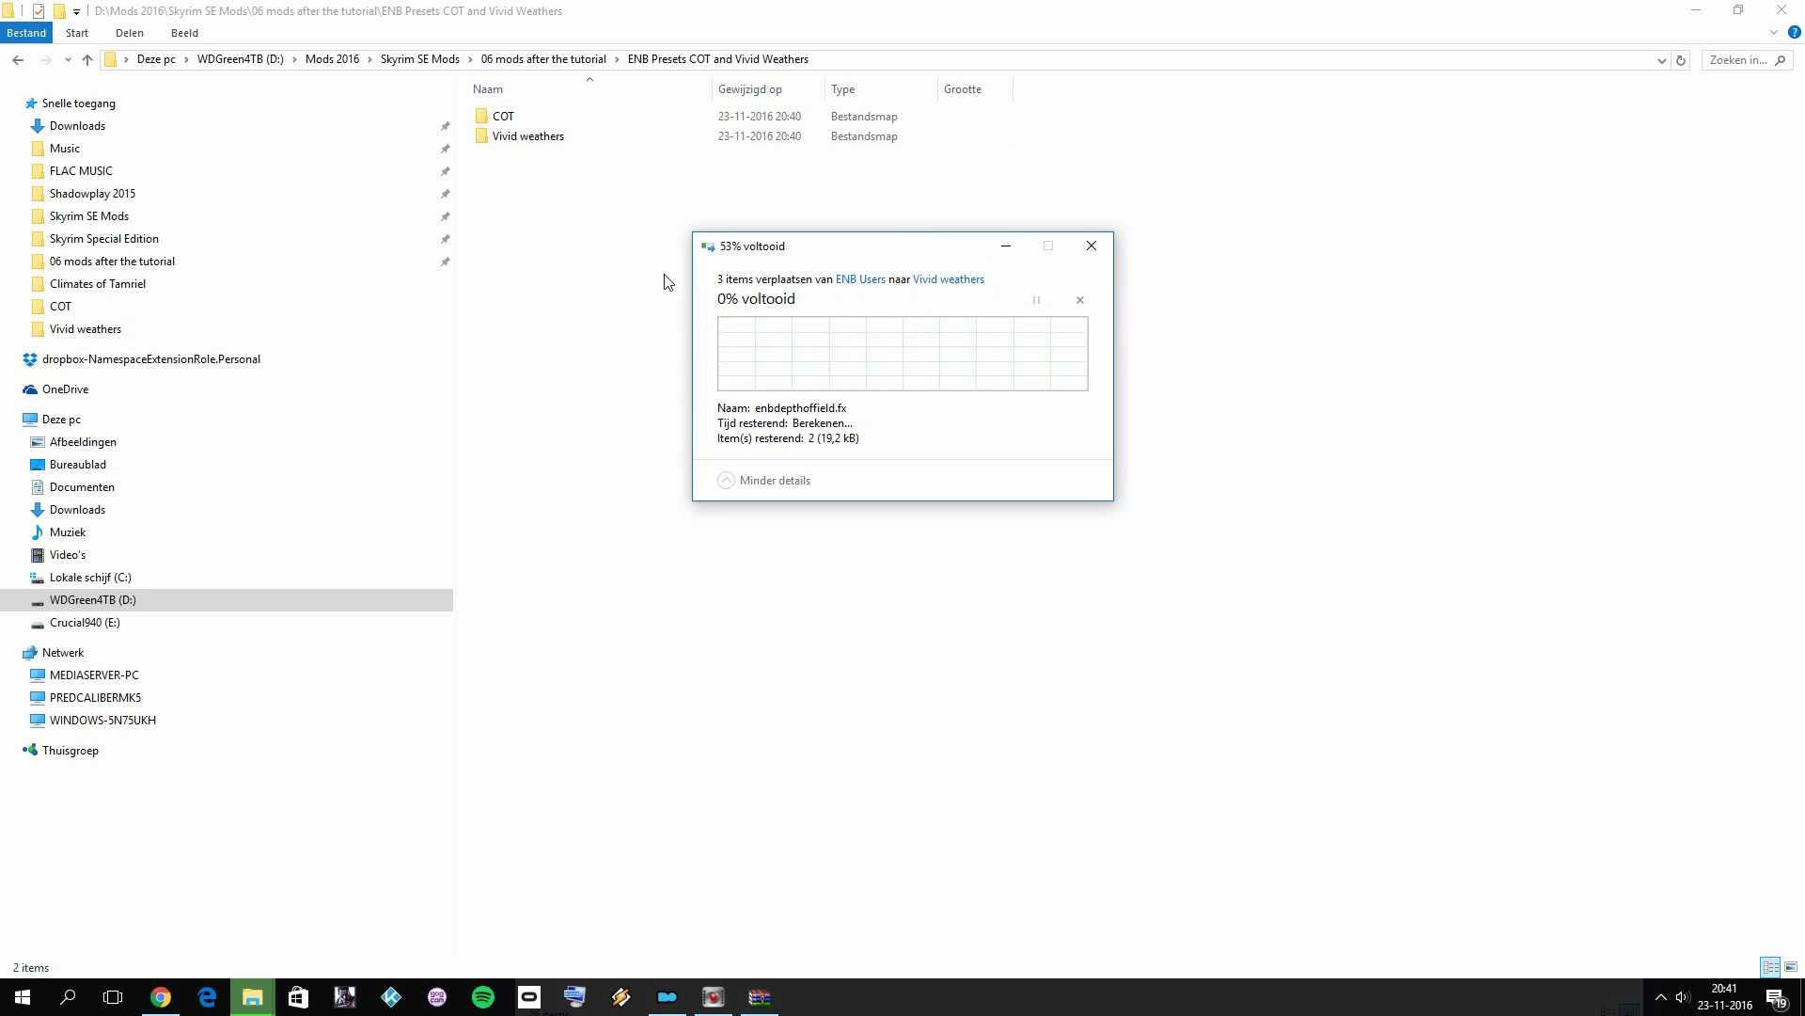